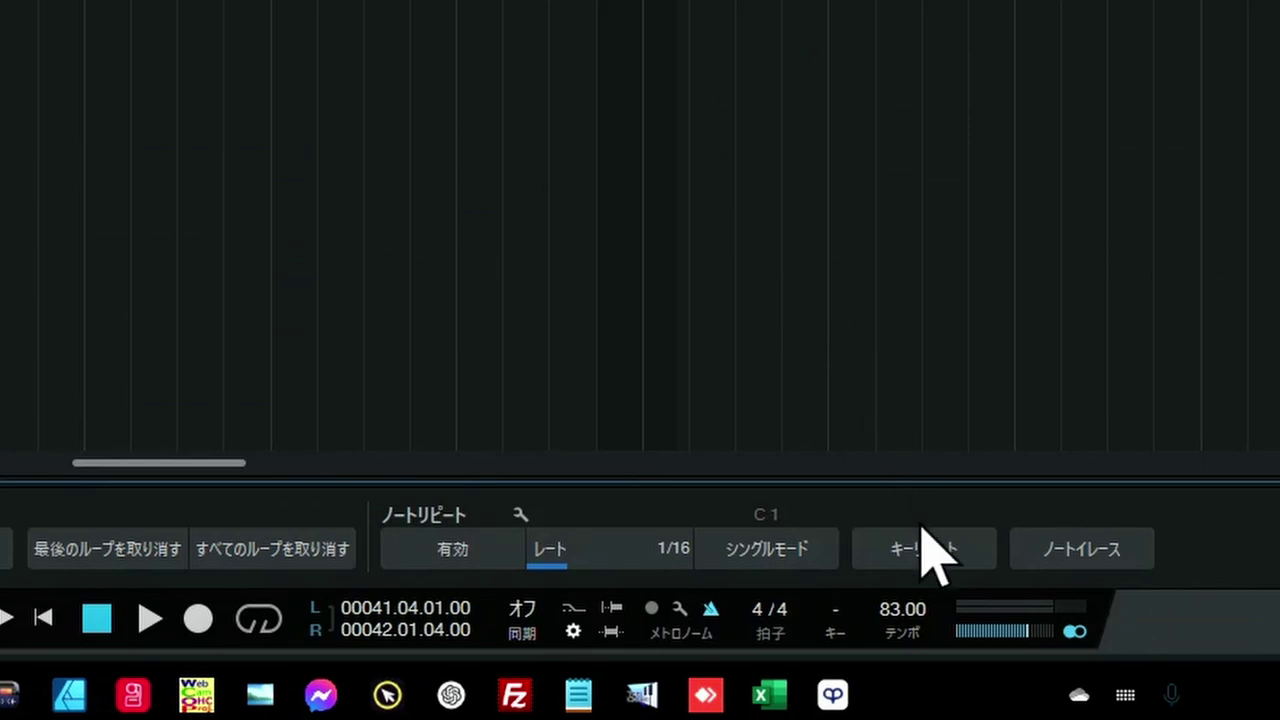
# - Tap in the song tempo beat by beat so that it is set to 81.00
pyautogui.click(905, 636)
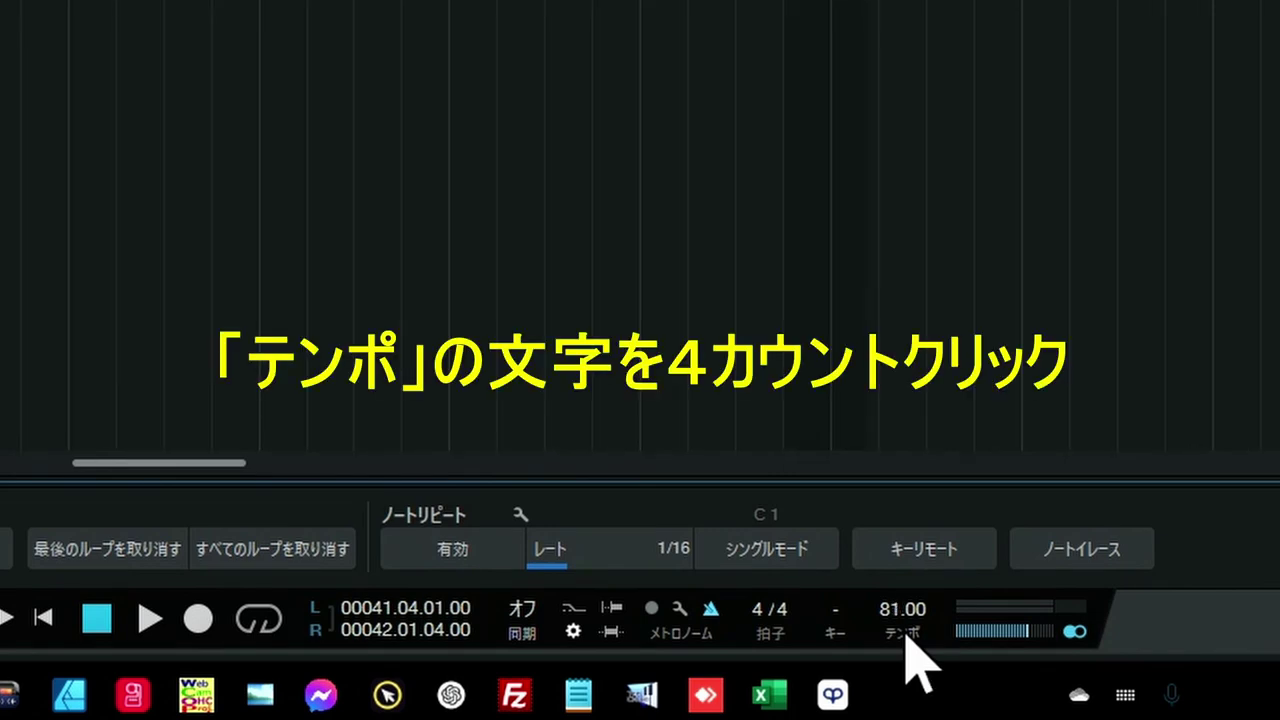
pyautogui.click(905, 636)
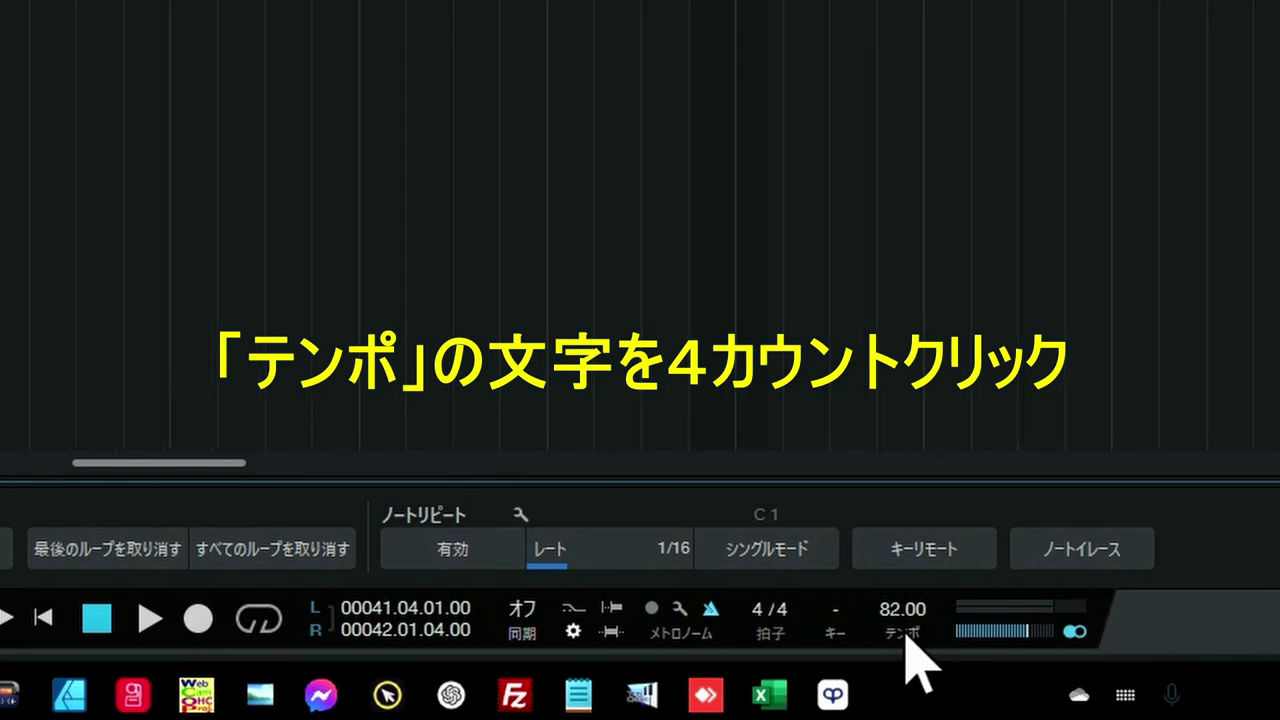
pyautogui.click(906, 638)
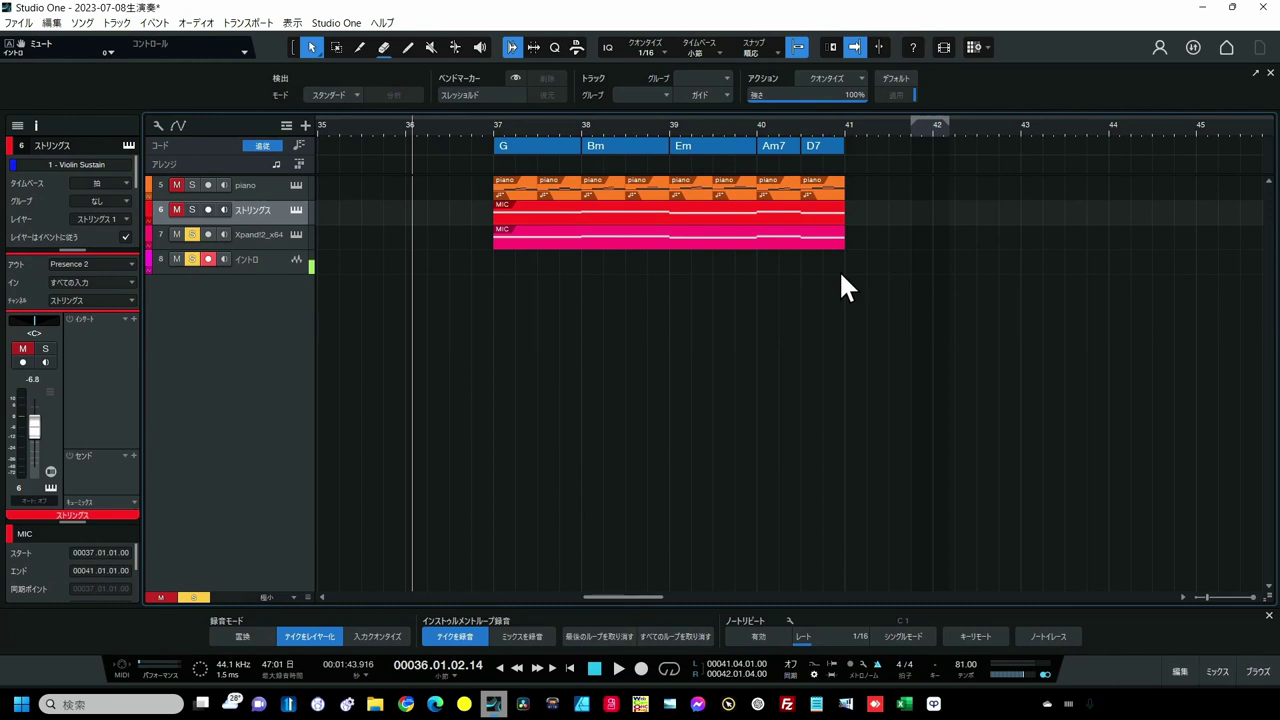
# - Add one-bar G chords to the chord track at bar 36 and bar 41, before and after the existing progression
pyautogui.doubleClick(437, 146)
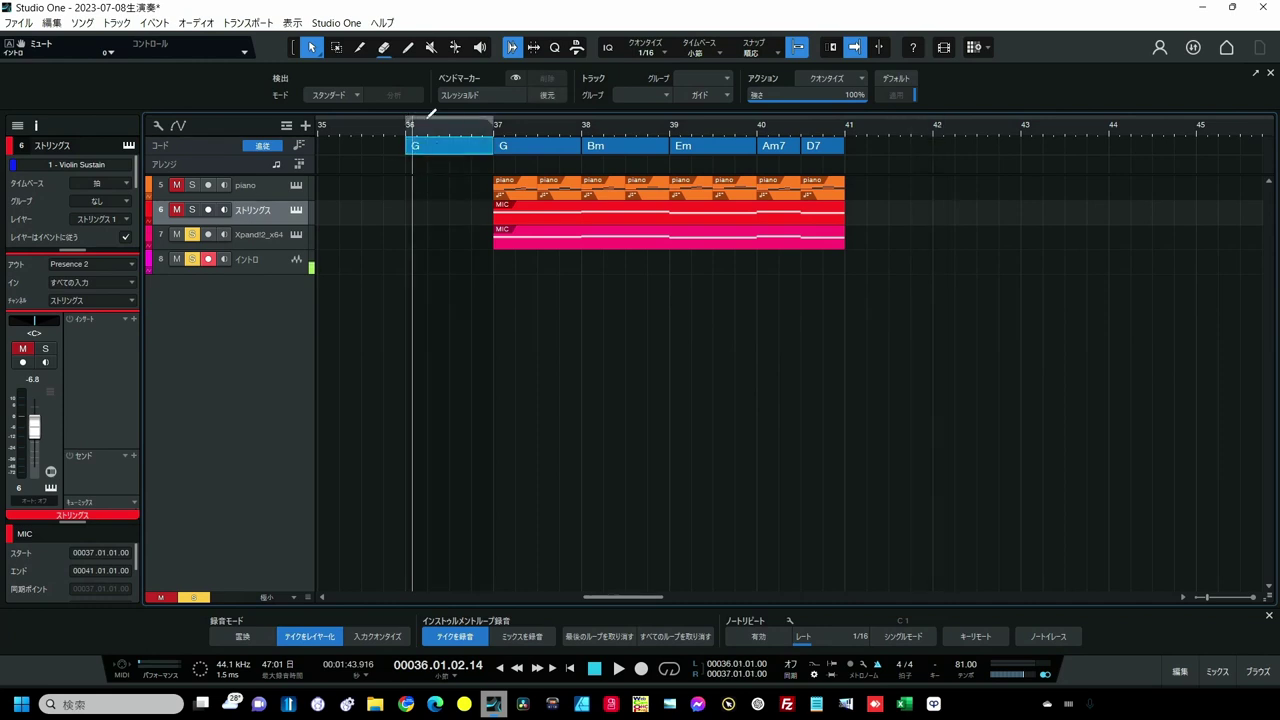
pyautogui.doubleClick(880, 150)
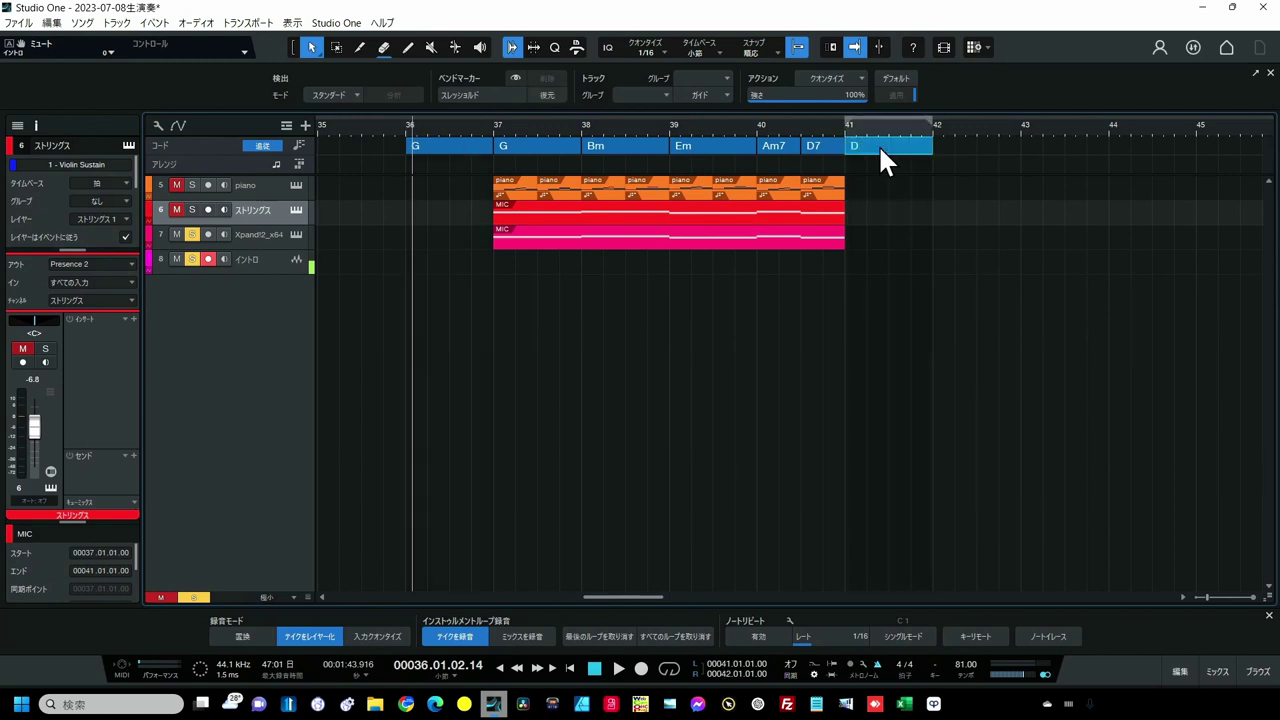
pyautogui.doubleClick(859, 148)
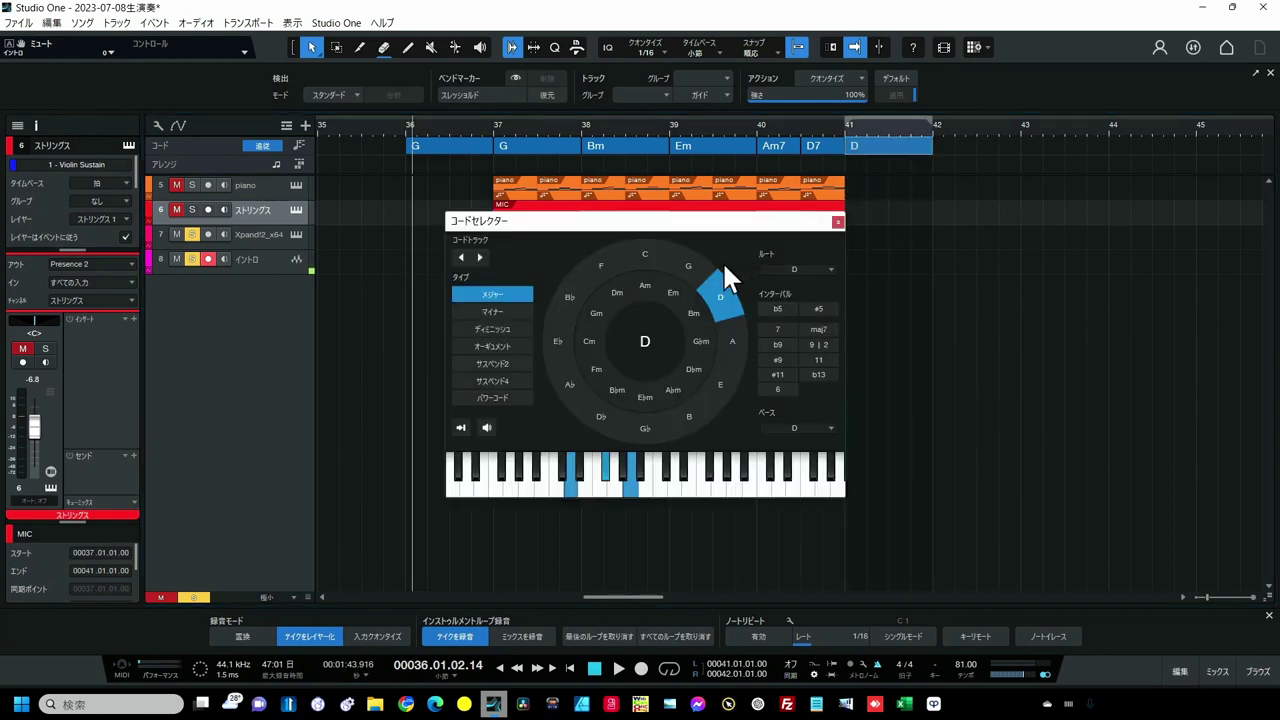
pyautogui.click(696, 265)
pyautogui.click(862, 385)
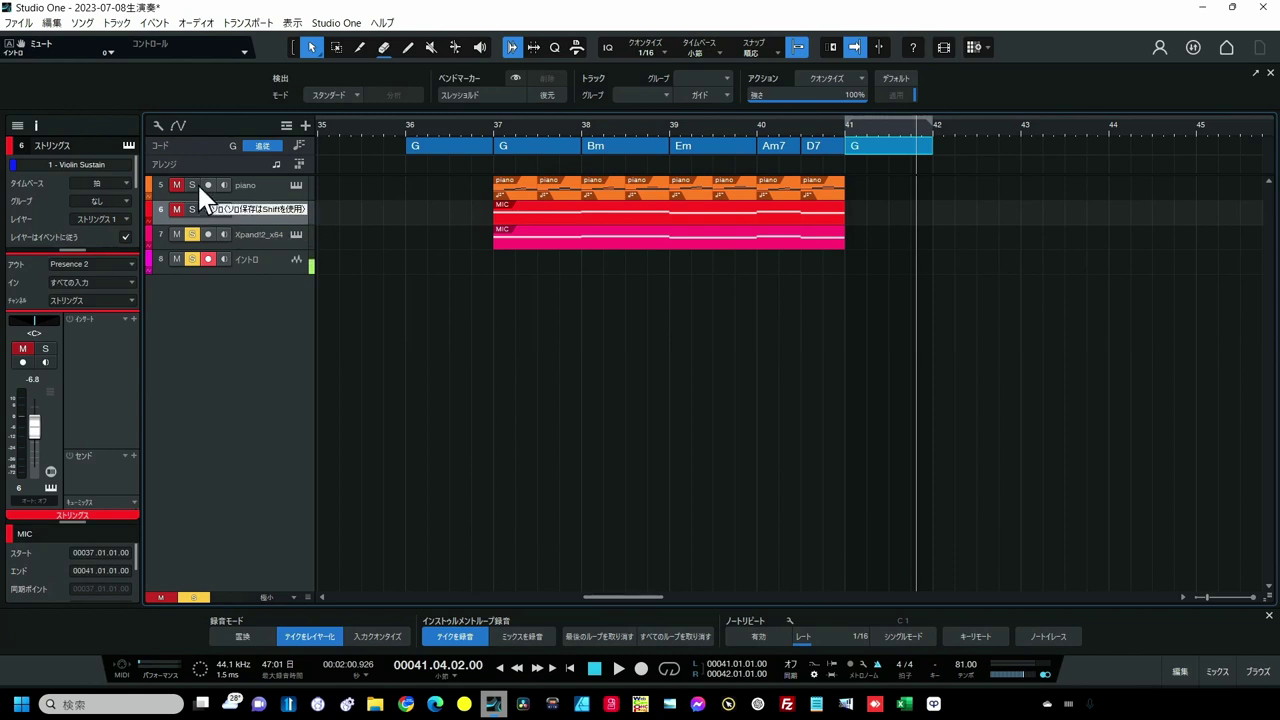
# - Solo the piano and ストリングス tracks and play the backing from bar 37
pyautogui.moveTo(193, 185); pyautogui.dragTo(193, 209)
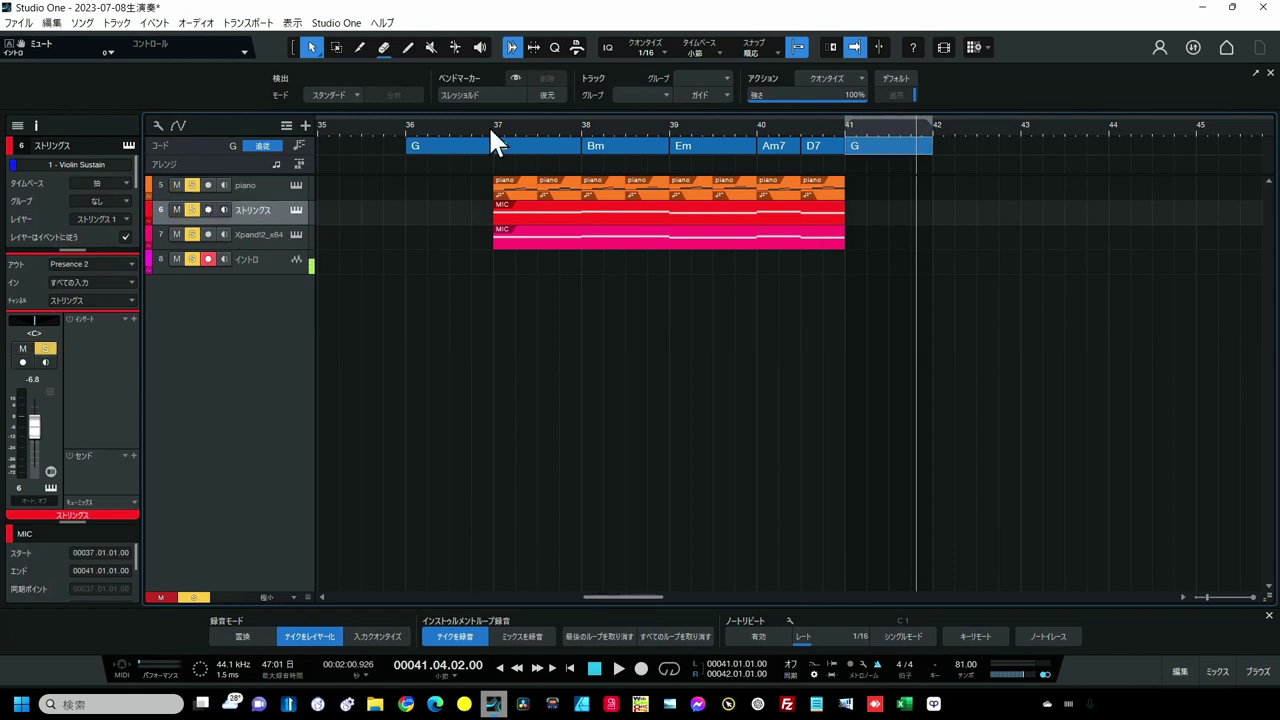
pyautogui.click(490, 130)
pyautogui.press('space')
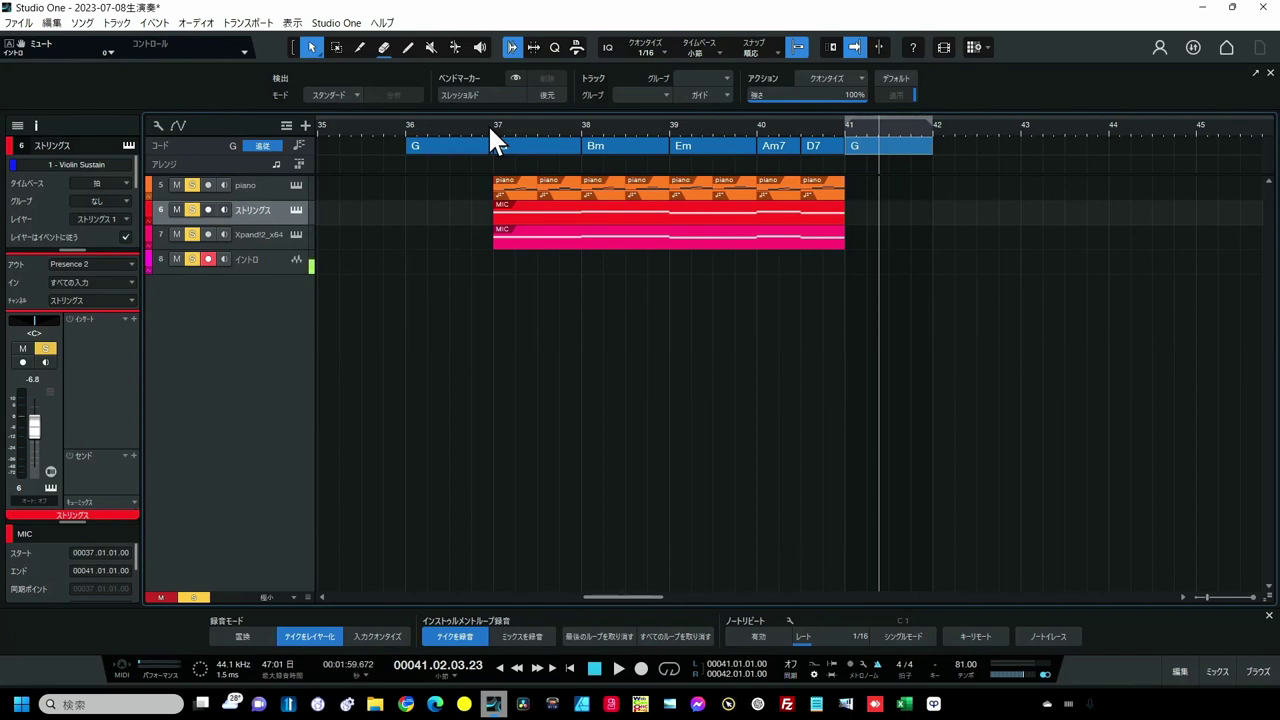
pyautogui.keyDown('alt'); pyautogui.click(497, 140); pyautogui.keyUp('alt')
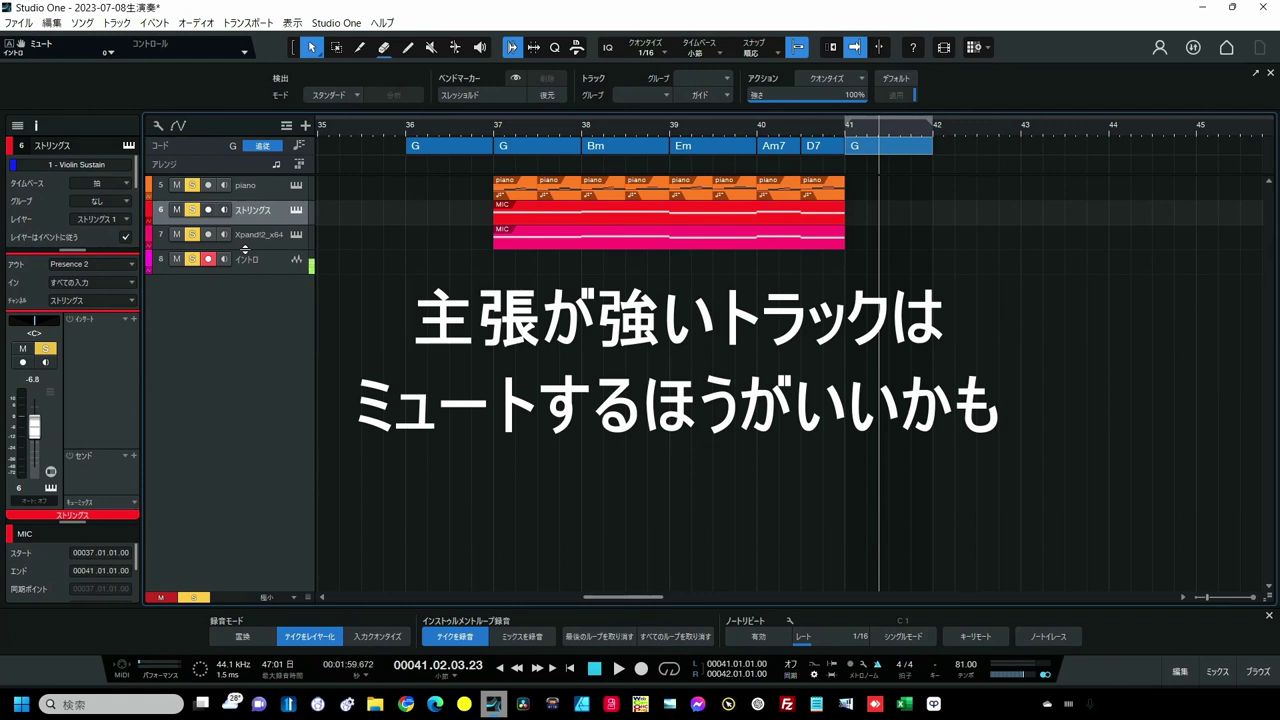
# - Mute the Xpand!2_x64 track and play the backing again from bar 37
pyautogui.click(176, 234)
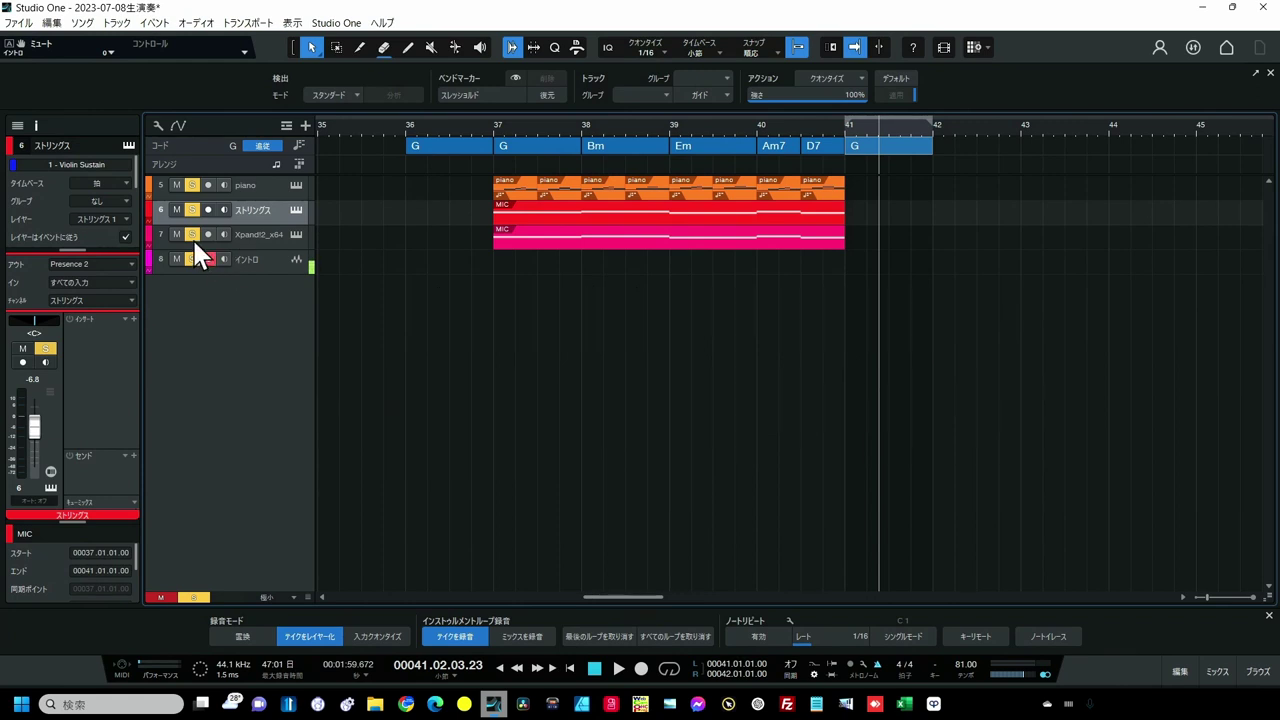
pyautogui.click(487, 124)
pyautogui.press('space')
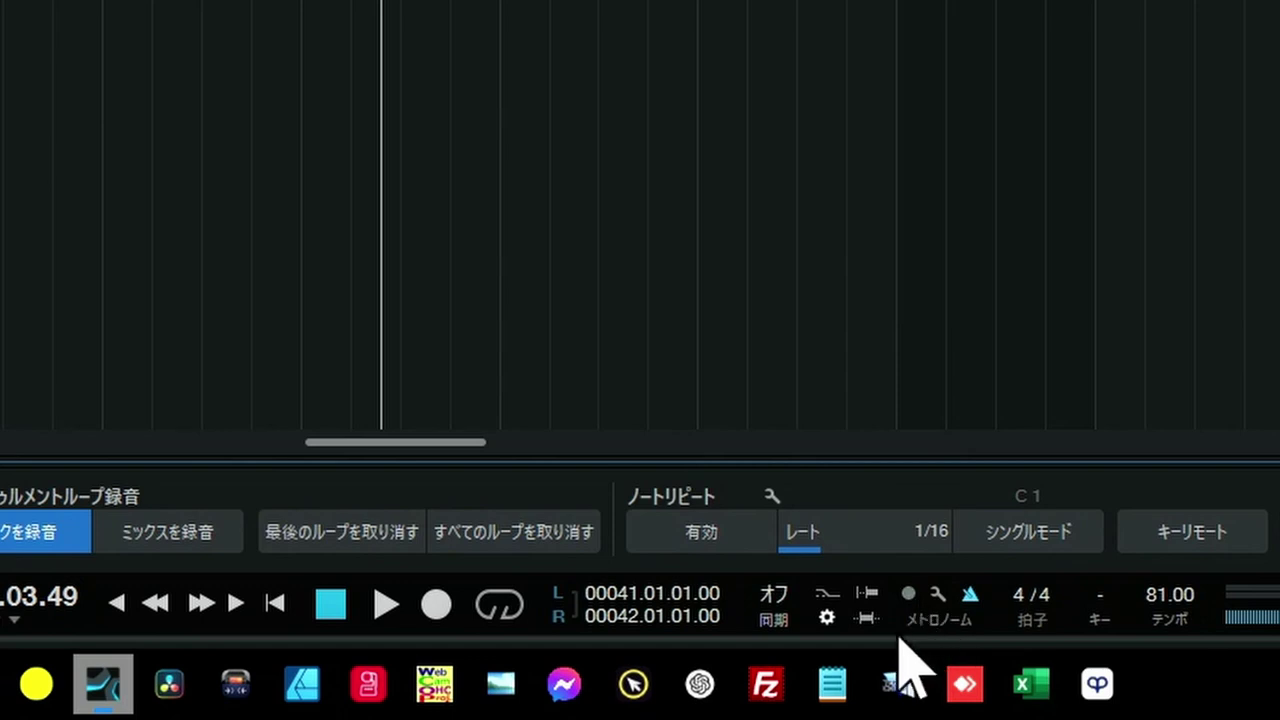
# - Toggle the recording panel's visibility and switch the テイクをレイヤー化 recording mode off and back on
pyautogui.click(833, 627)
pyautogui.click(833, 627)
pyautogui.click(830, 622)
pyautogui.click(830, 622)
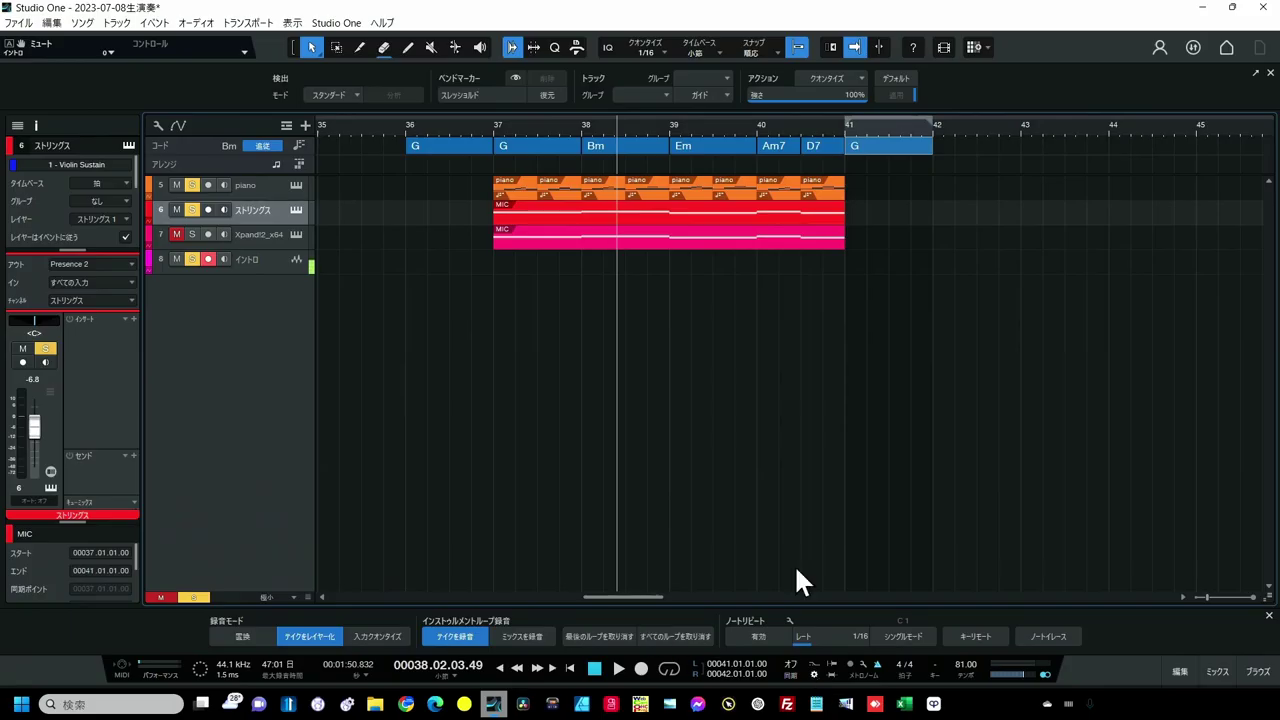
pyautogui.click(312, 637)
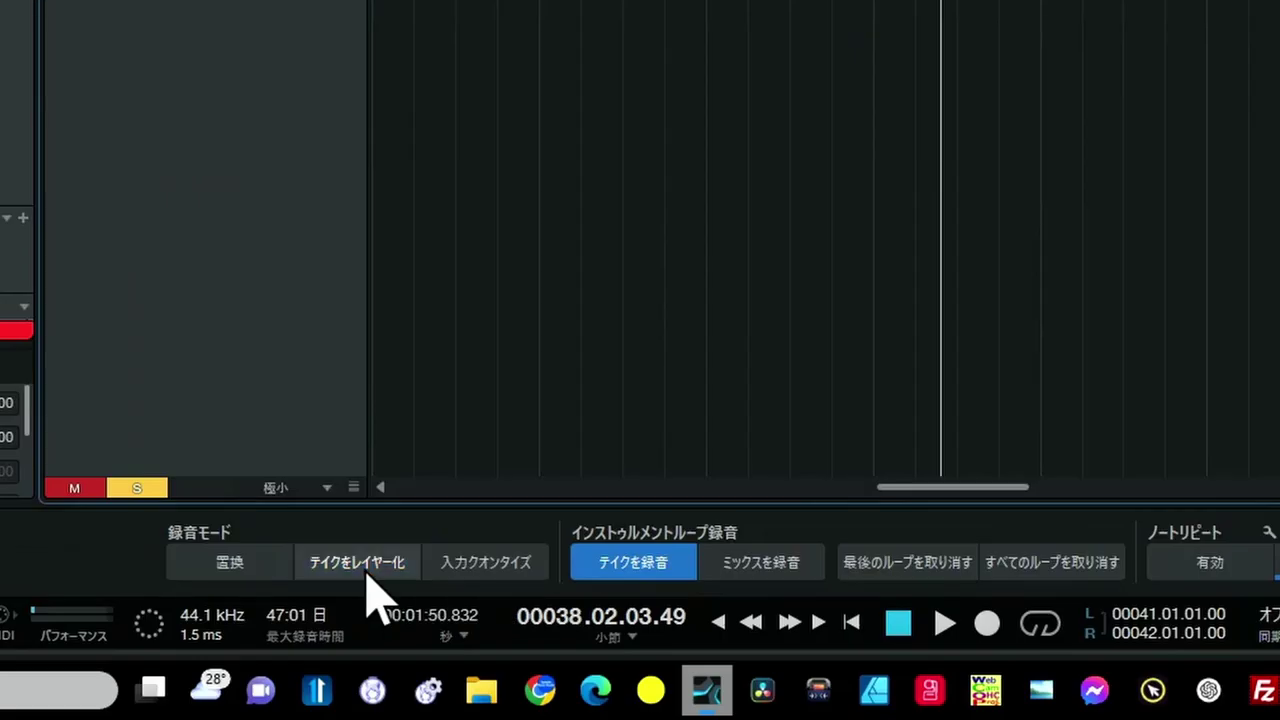
pyautogui.click(373, 601)
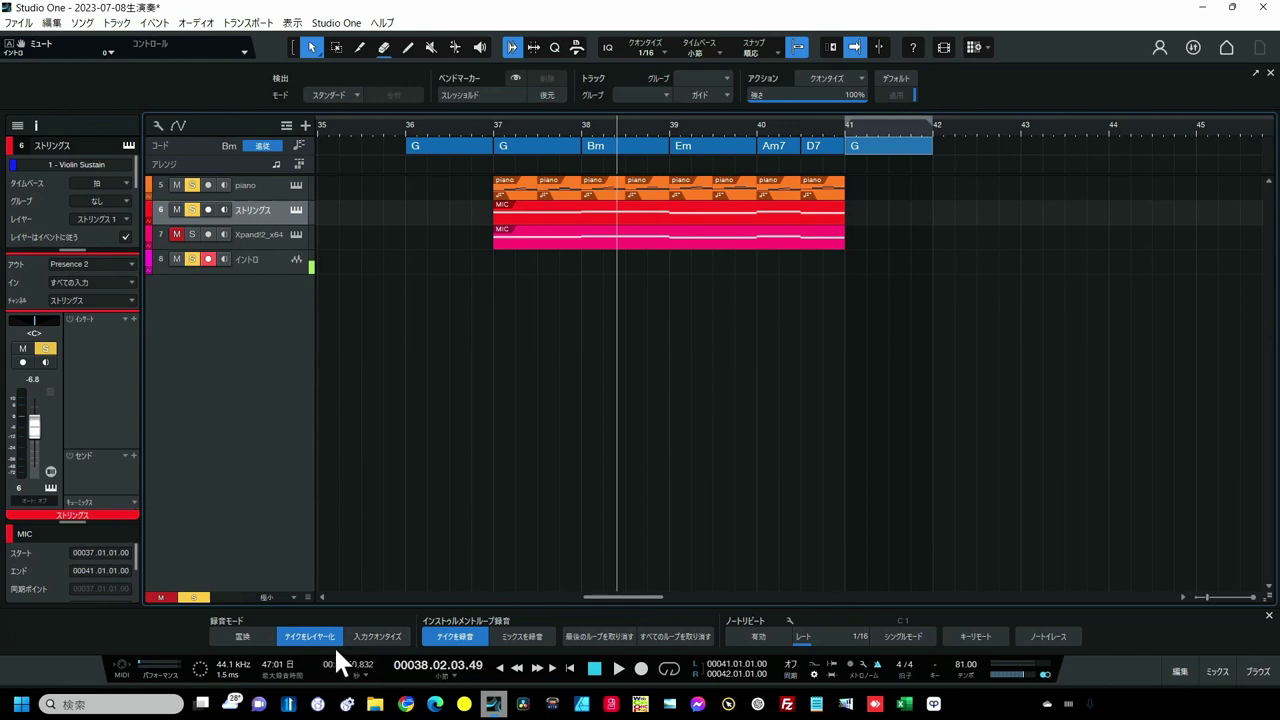
# - Mark the loop range by hand from bar 36 to bar 42, and replace it with a short range past bar 42
pyautogui.moveTo(409, 137); pyautogui.dragTo(952, 108)
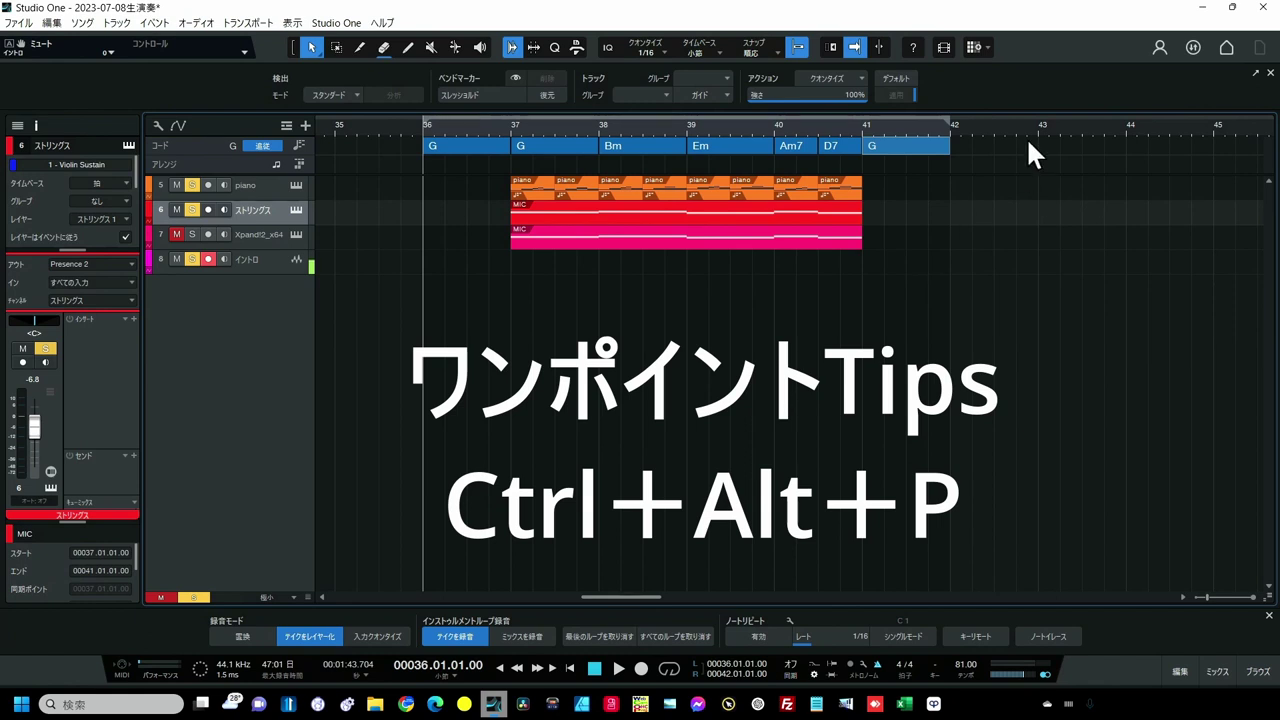
pyautogui.moveTo(995, 122); pyautogui.dragTo(1032, 121)
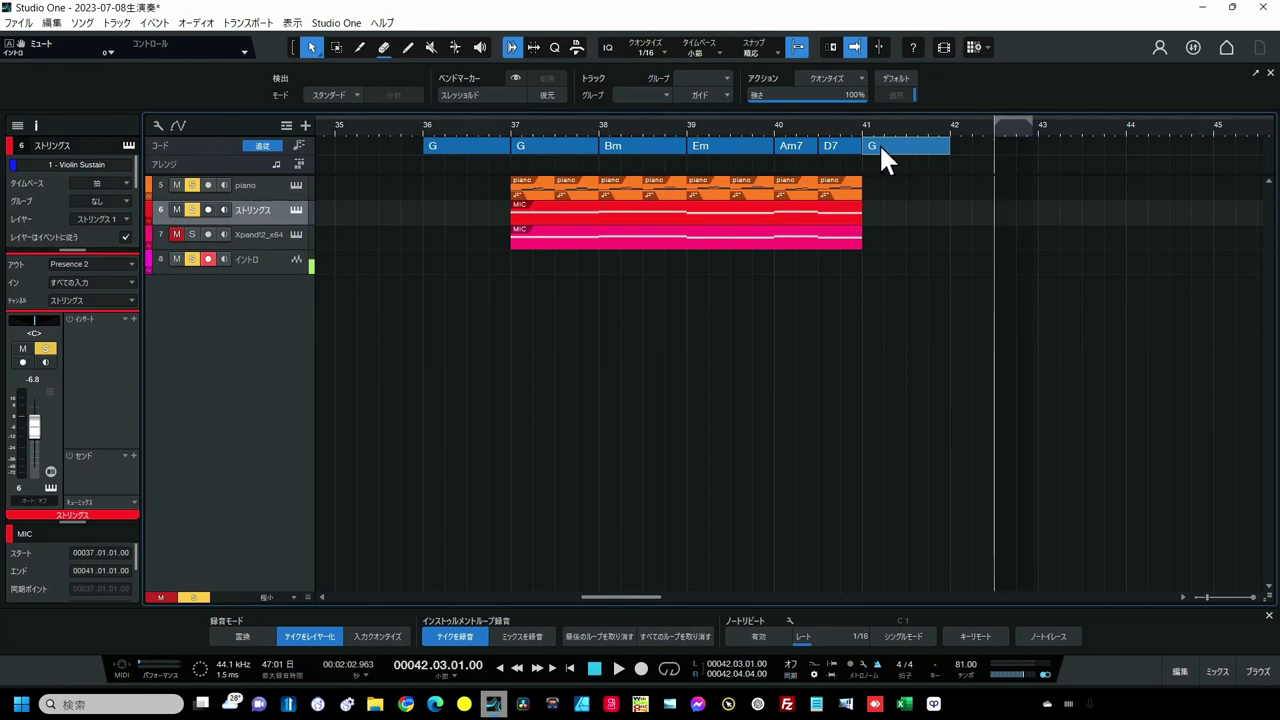
# - Copy the G chords at bars 41 and 36 from the chord track onto the ストリングス track as events
pyautogui.moveTo(897, 160); pyautogui.dragTo(897, 212)
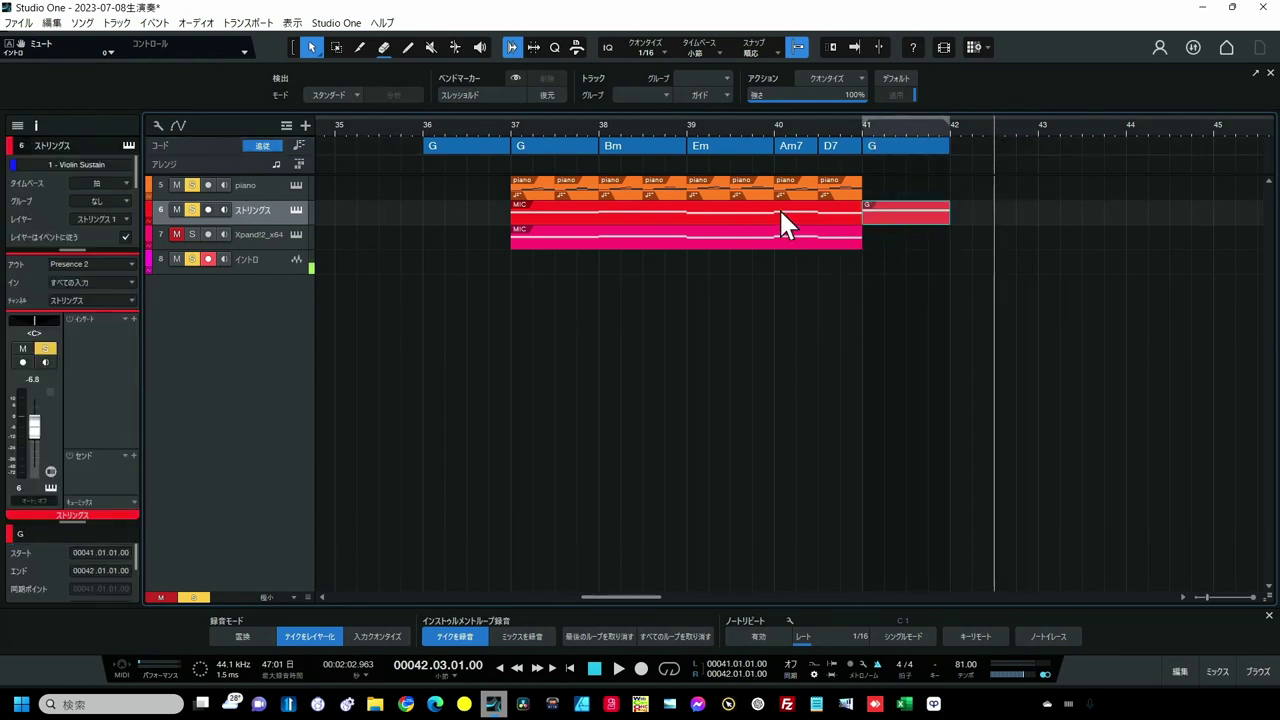
pyautogui.moveTo(459, 140); pyautogui.dragTo(459, 207)
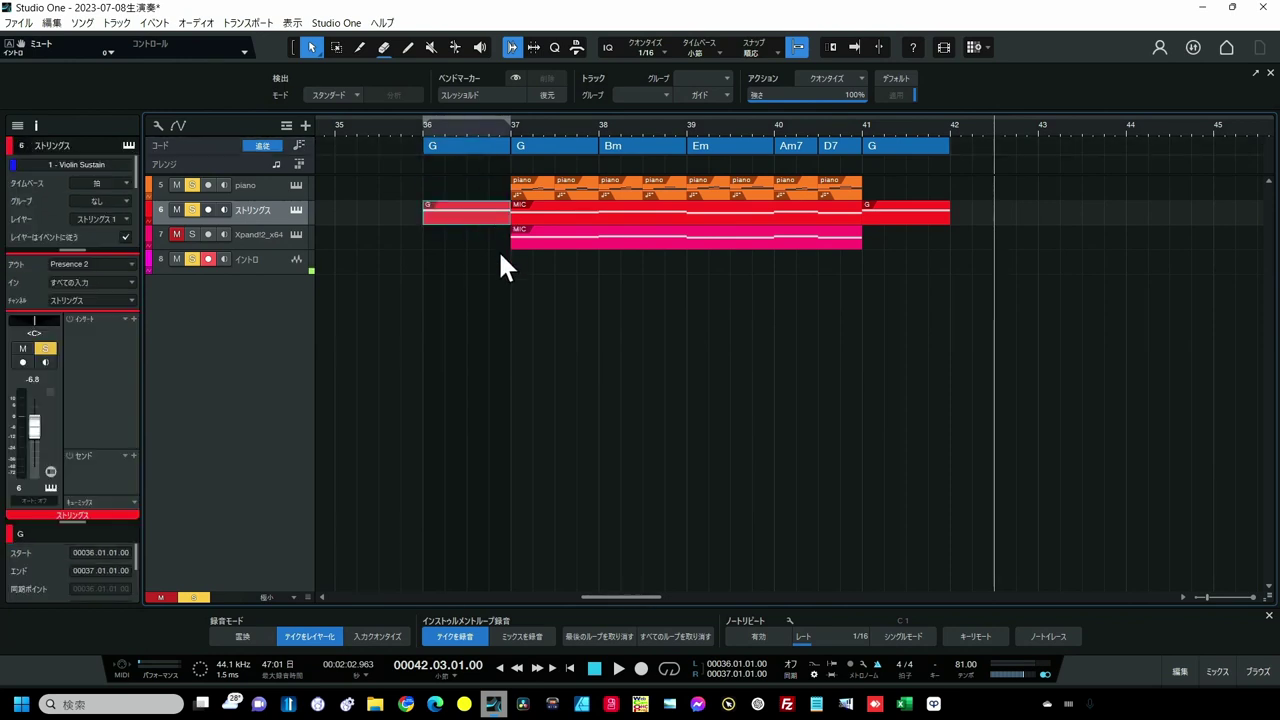
pyautogui.click(864, 325)
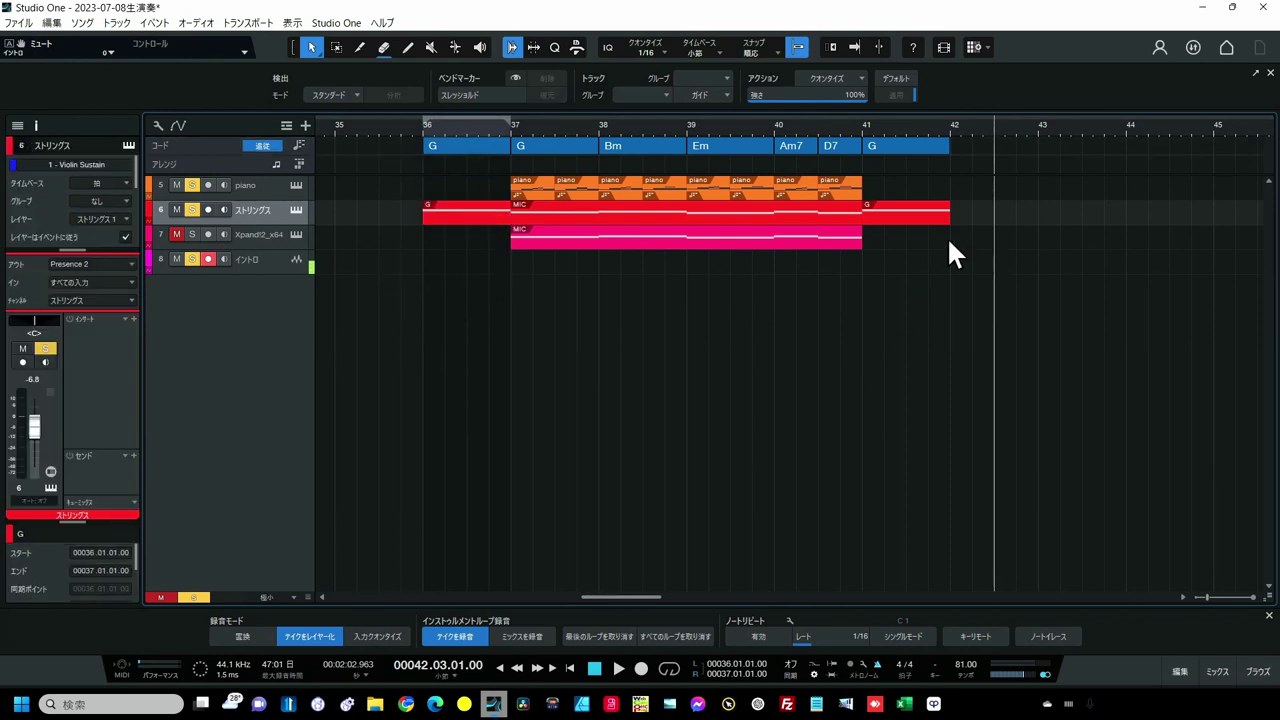
# - Fit the loop range to all the ストリングス events, from bar 36 to bar 42, and turn looping on
pyautogui.moveTo(962, 212); pyautogui.dragTo(410, 216)
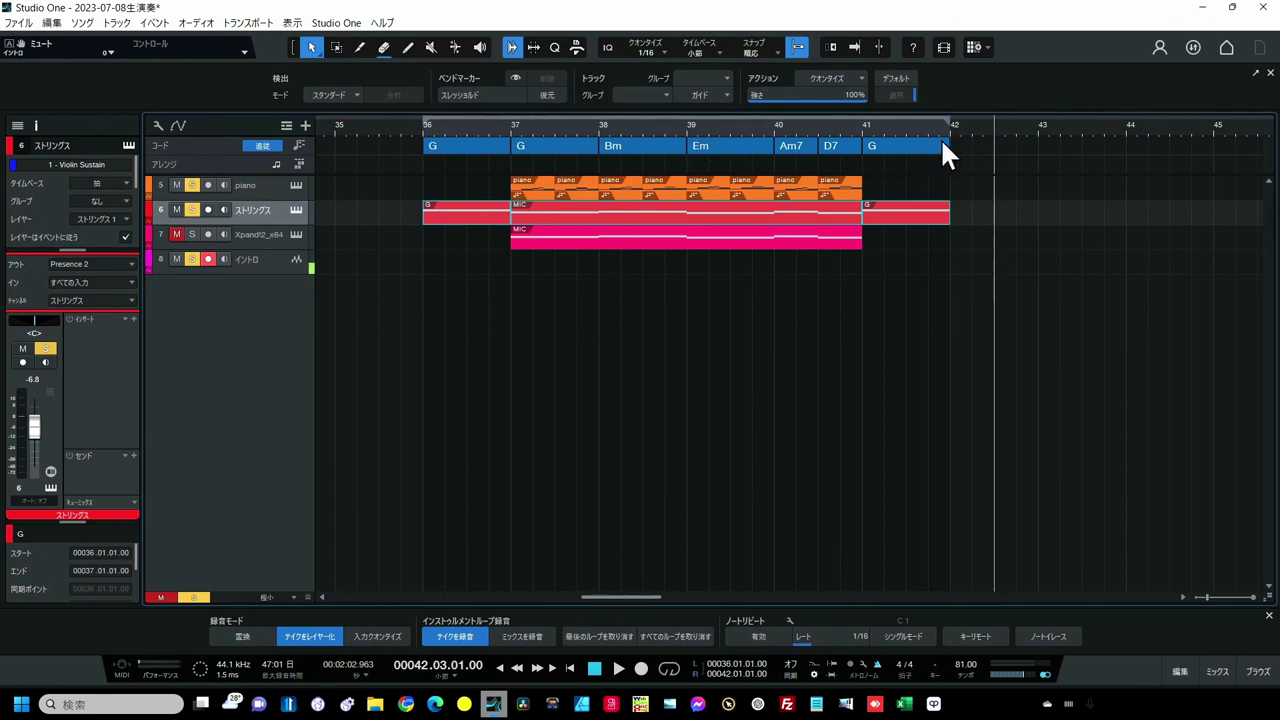
pyautogui.moveTo(1005, 113); pyautogui.dragTo(1080, 115)
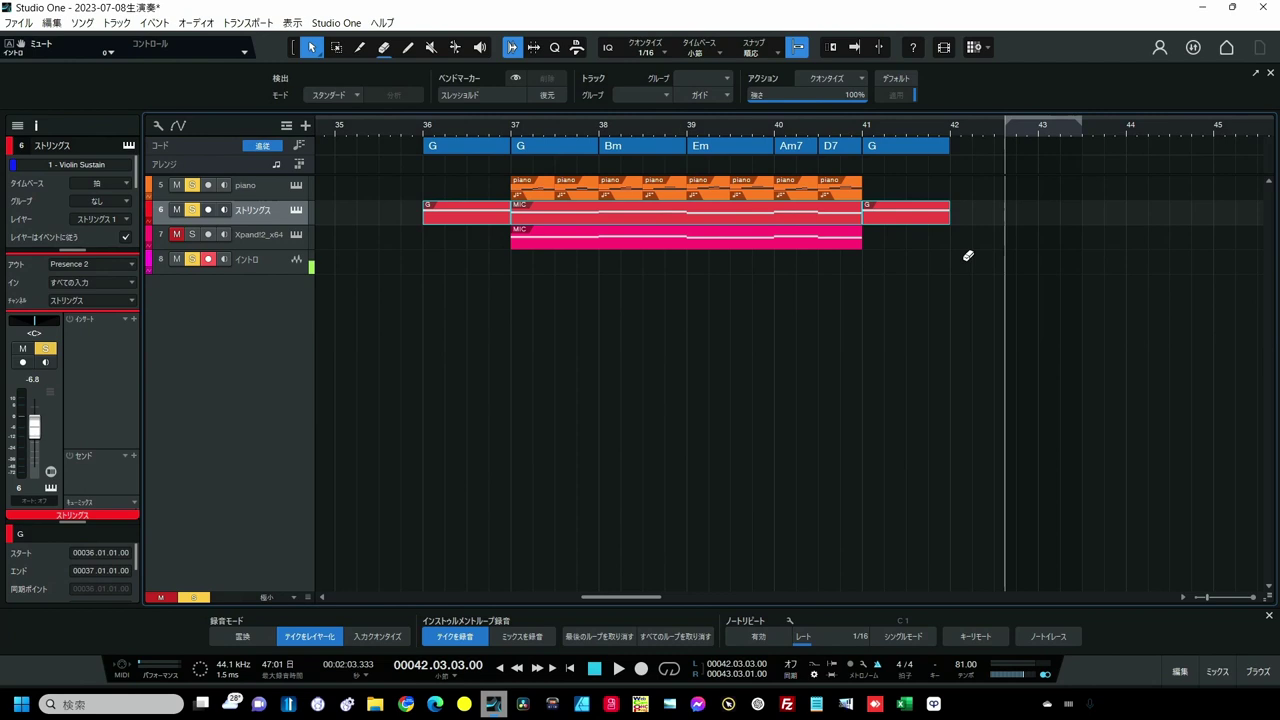
pyautogui.moveTo(958, 212); pyautogui.dragTo(587, 212)
pyautogui.click(472, 211)
pyautogui.press('p')
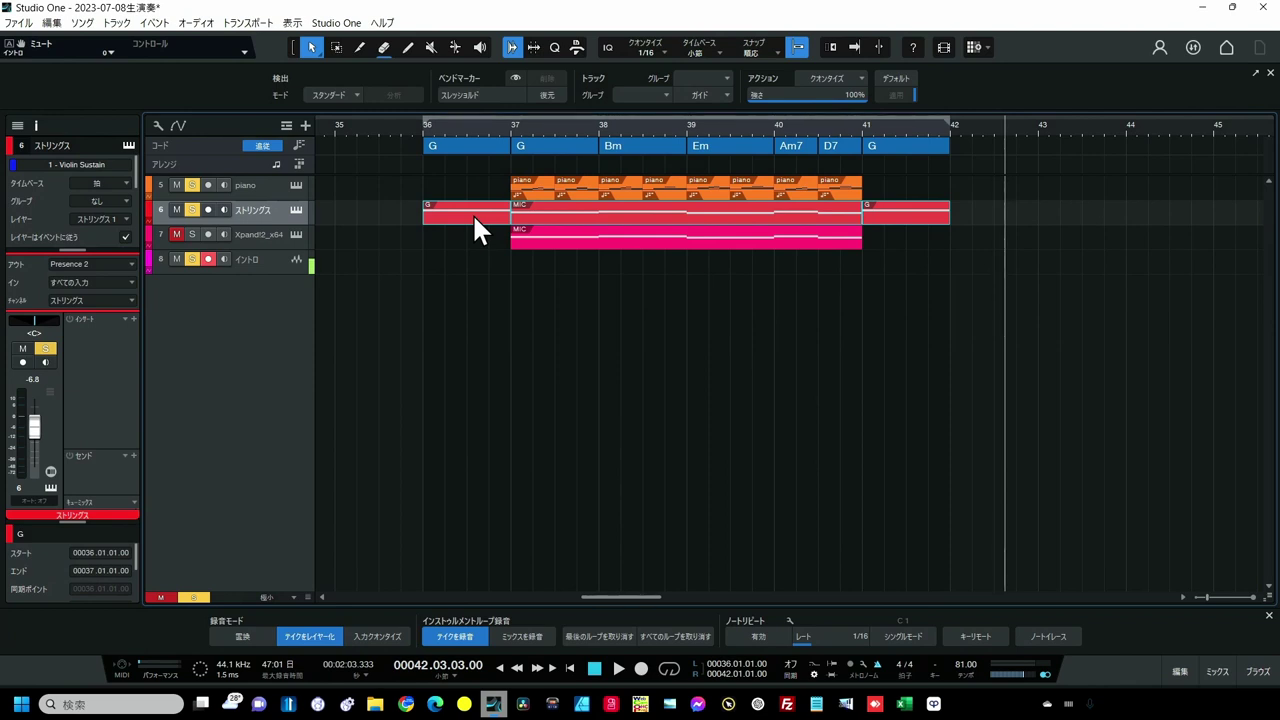
pyautogui.press('KP_Divide')
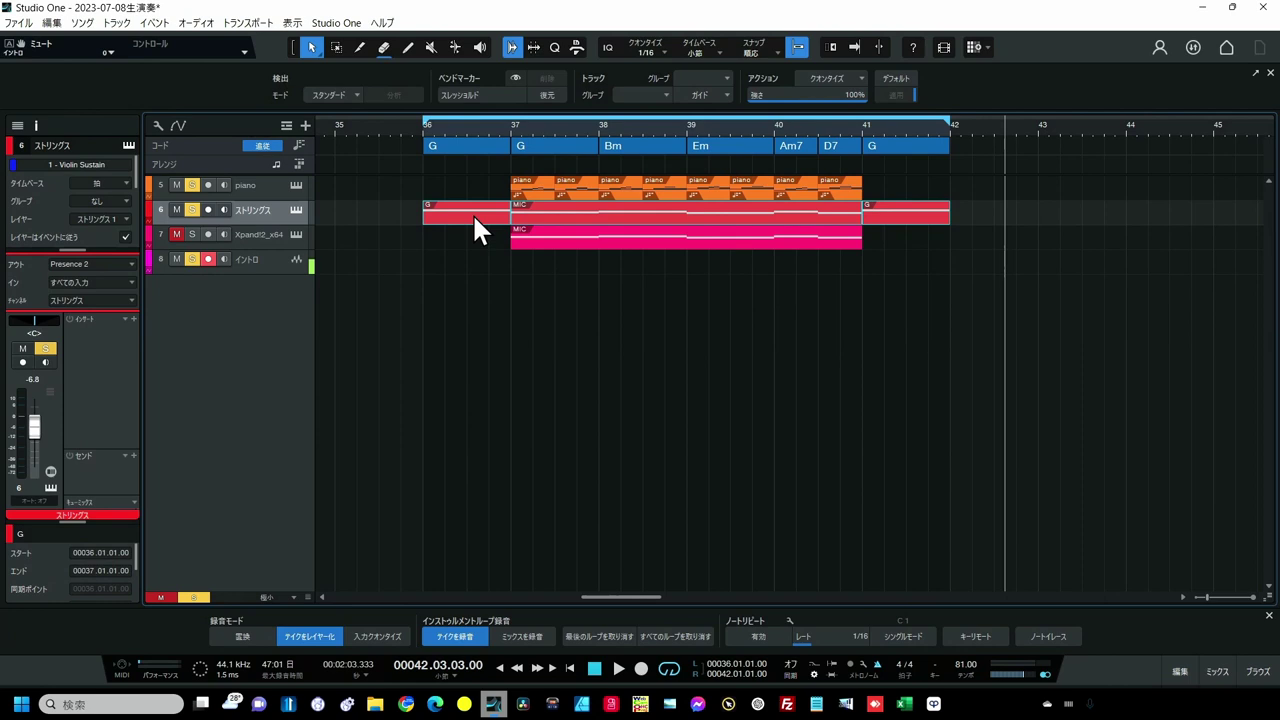
# - Show the mixer and loop-record several takes on the イントロ audio track starting from bar 36
pyautogui.press('F3')
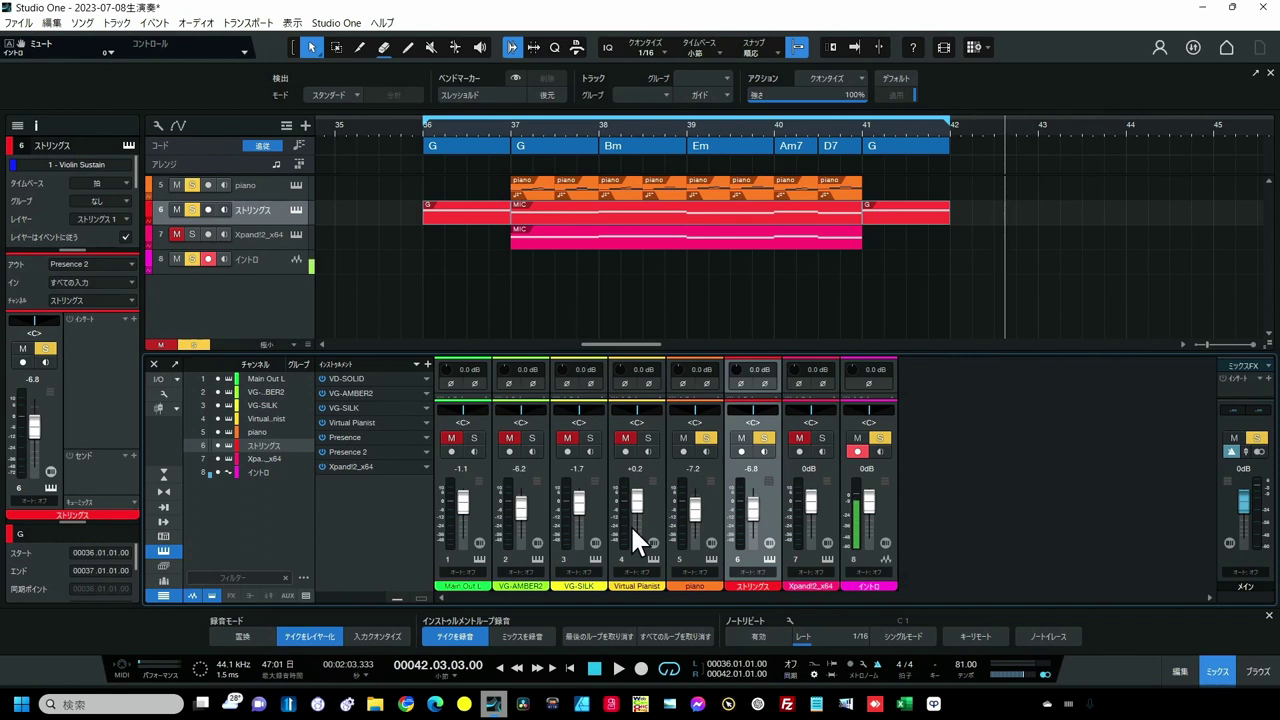
pyautogui.click(424, 128)
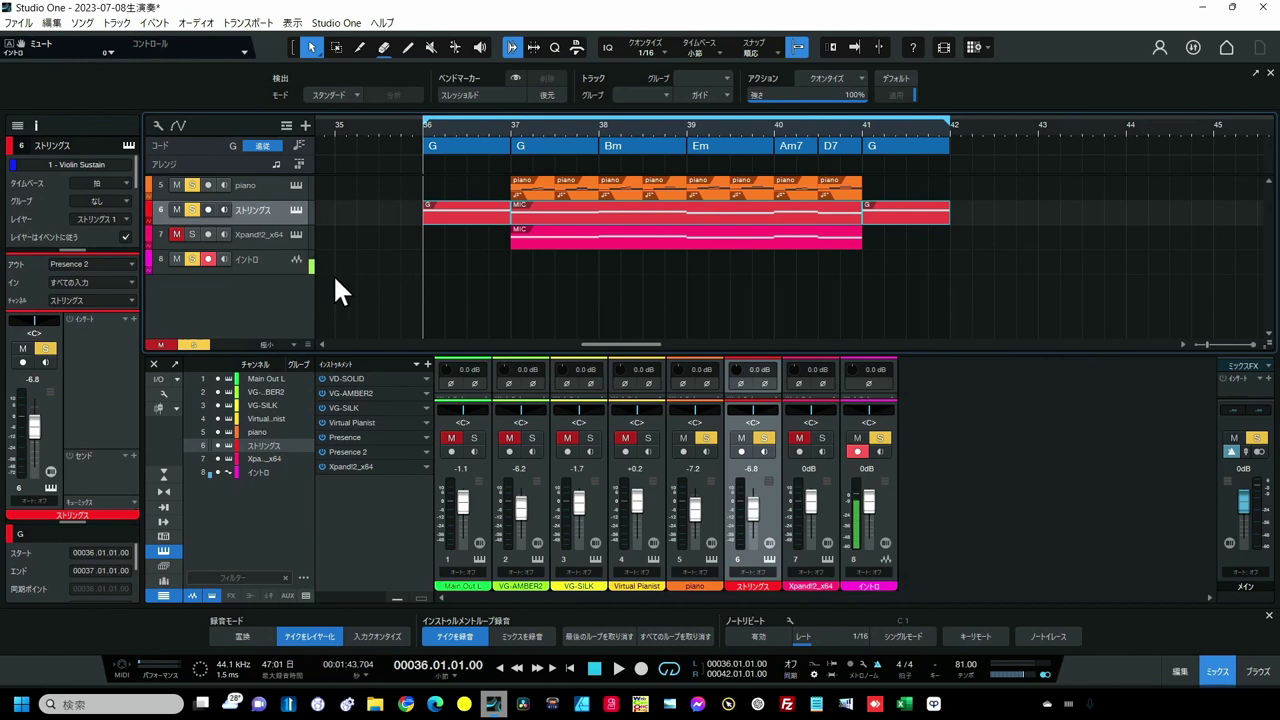
pyautogui.click(280, 265)
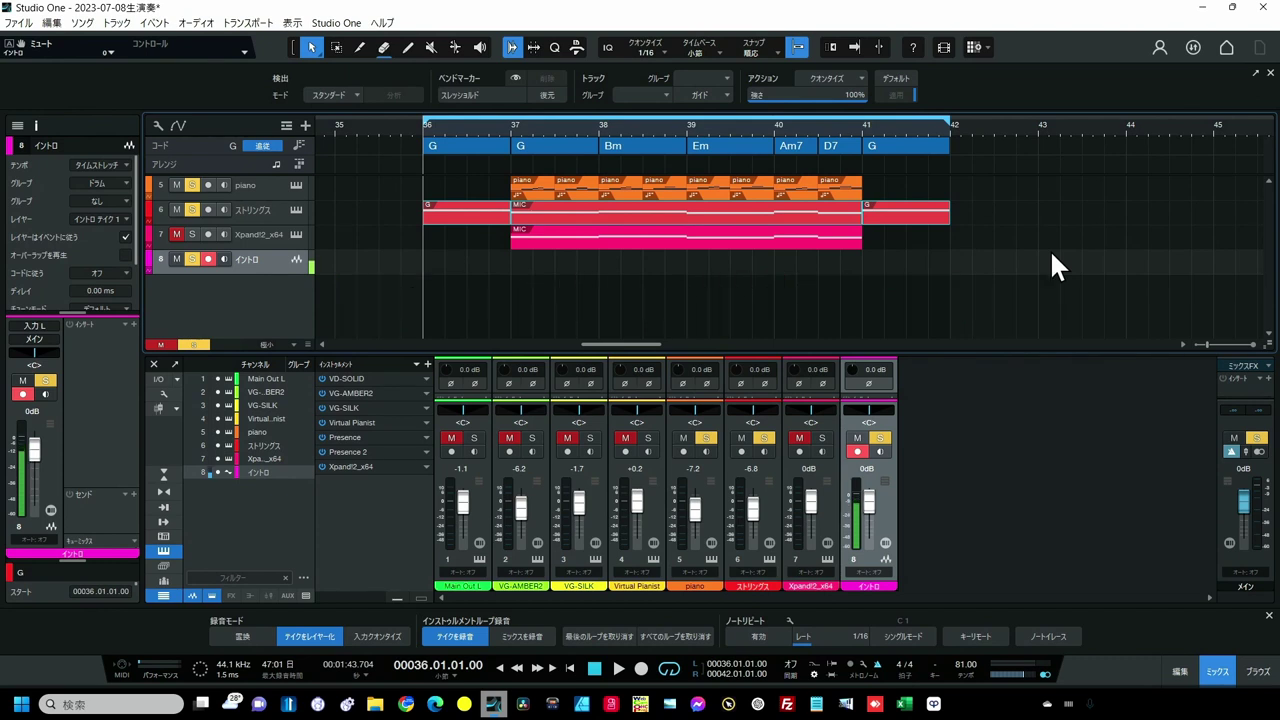
pyautogui.press('KP_Multiply')
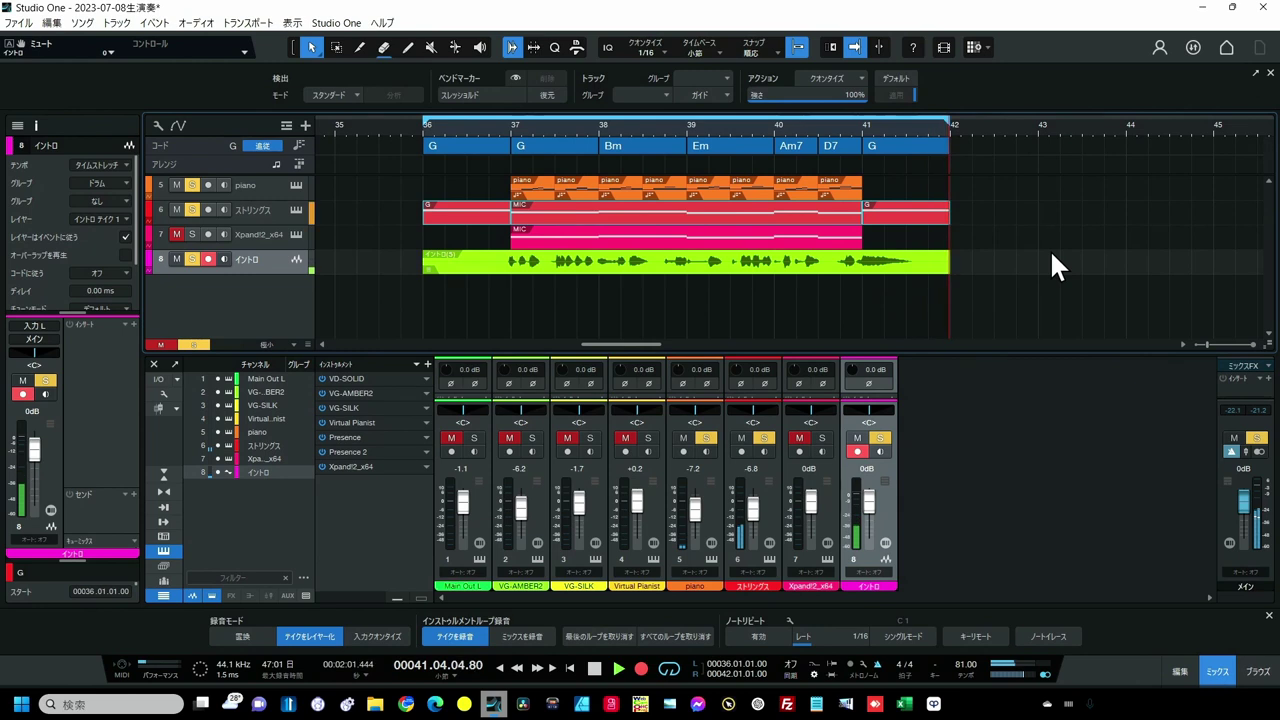
pyautogui.press('space')
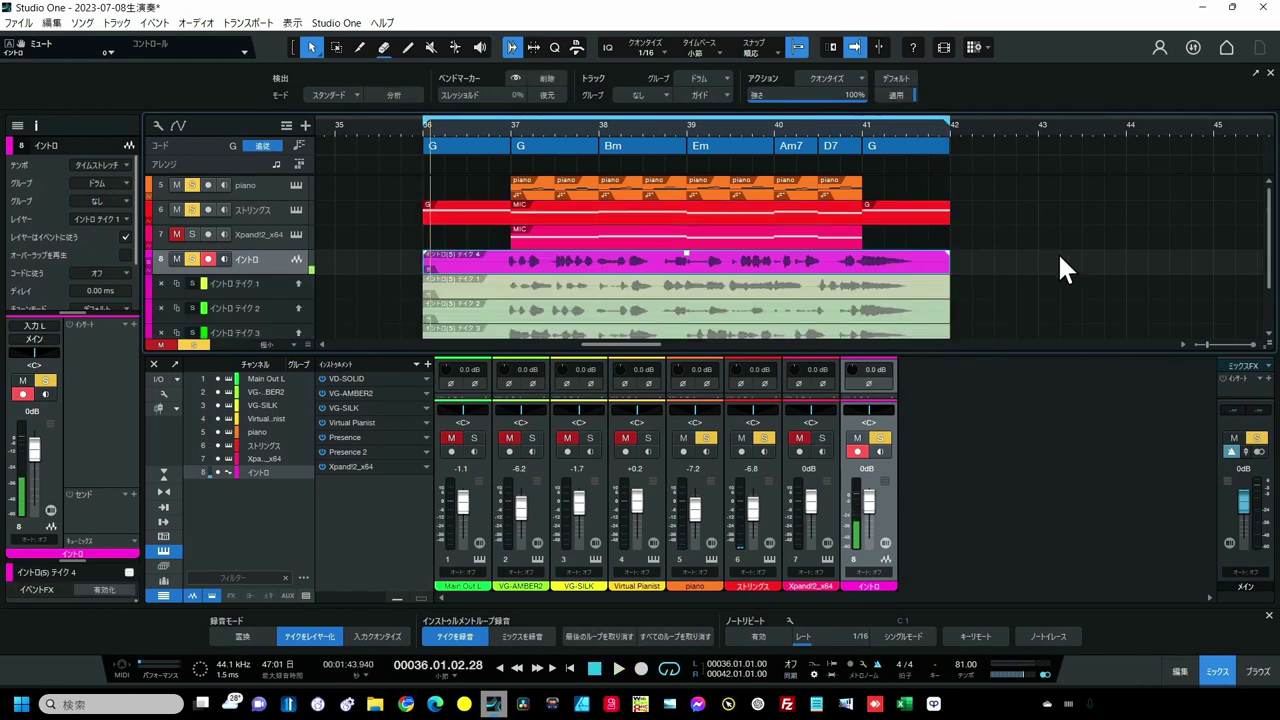
# - Bring all the イントロ take layers into view and play back take 4 from just before bar 36
pyautogui.scroll(-2, 1058, 252)
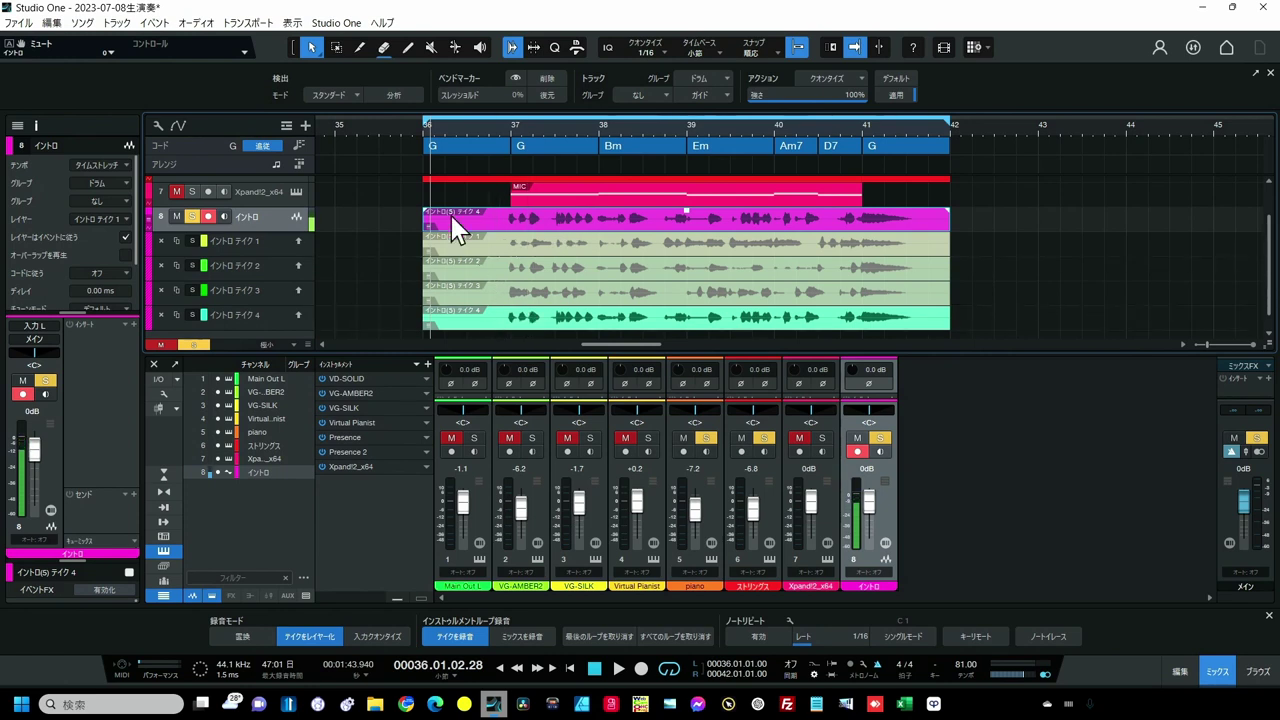
pyautogui.click(419, 144)
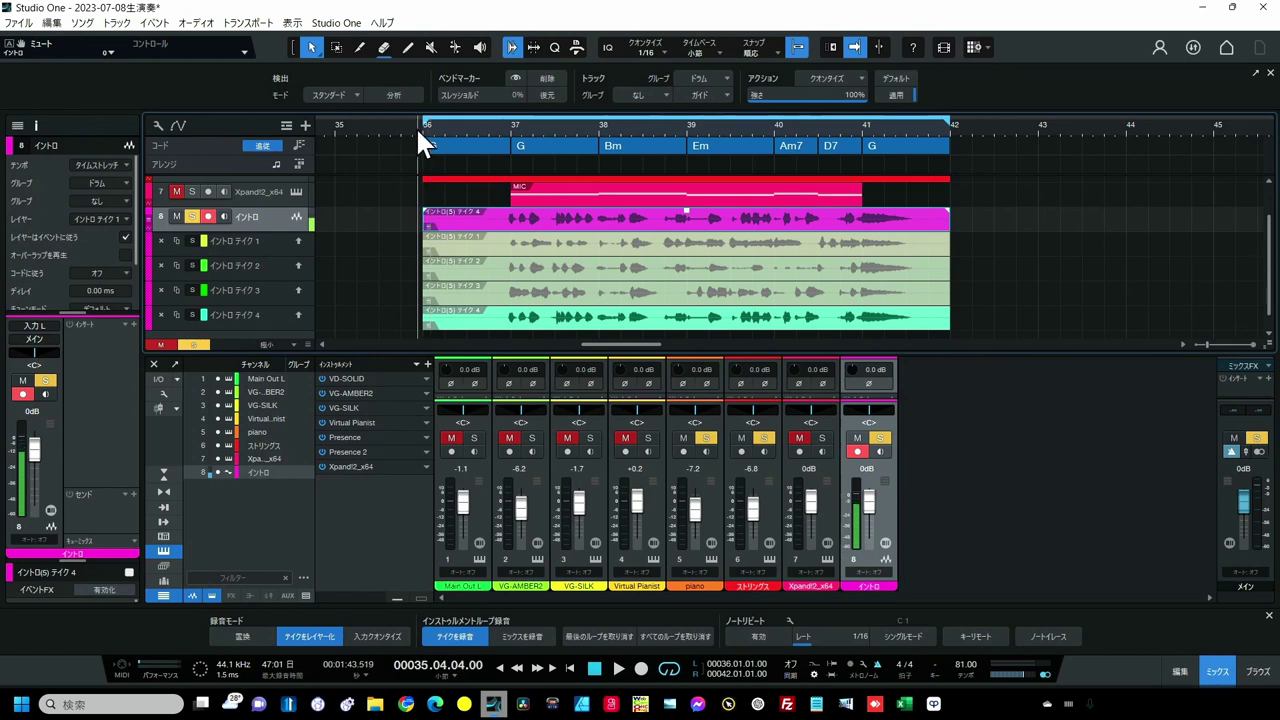
pyautogui.press('space')
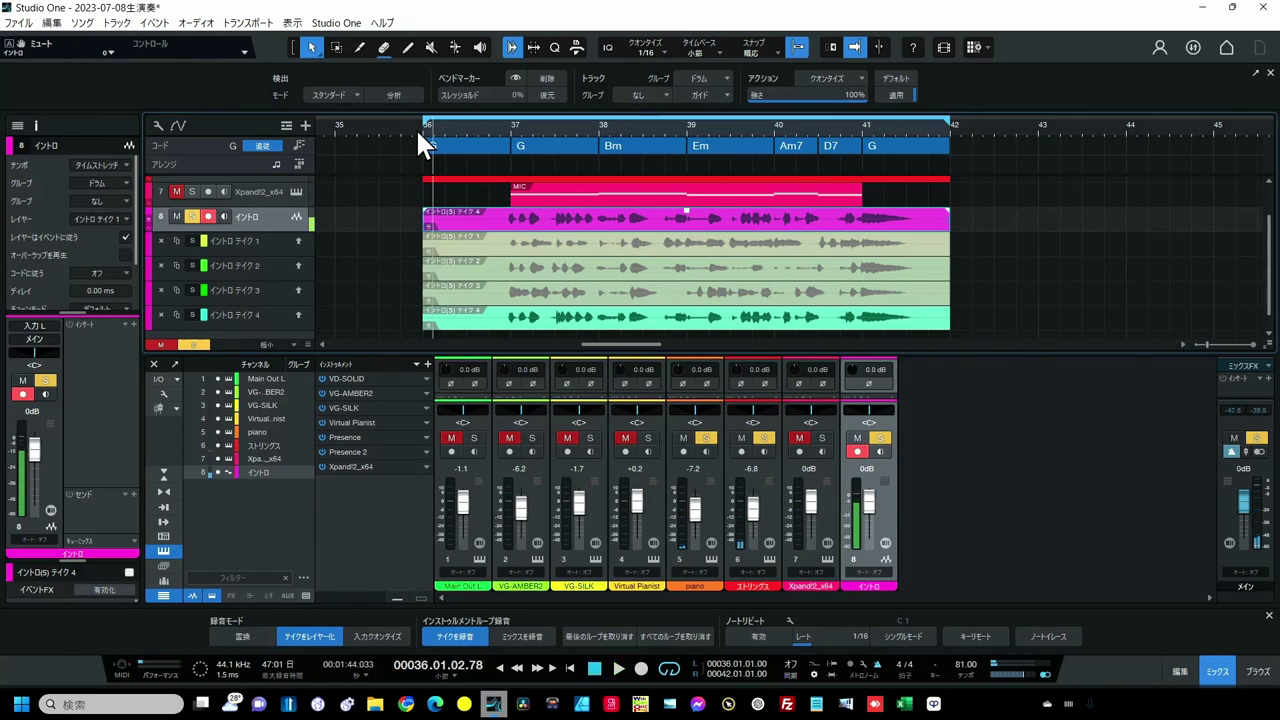
# - Promote テイク 3 to the main イントロ track and play it back to compare it with the other takes
pyautogui.click(298, 289)
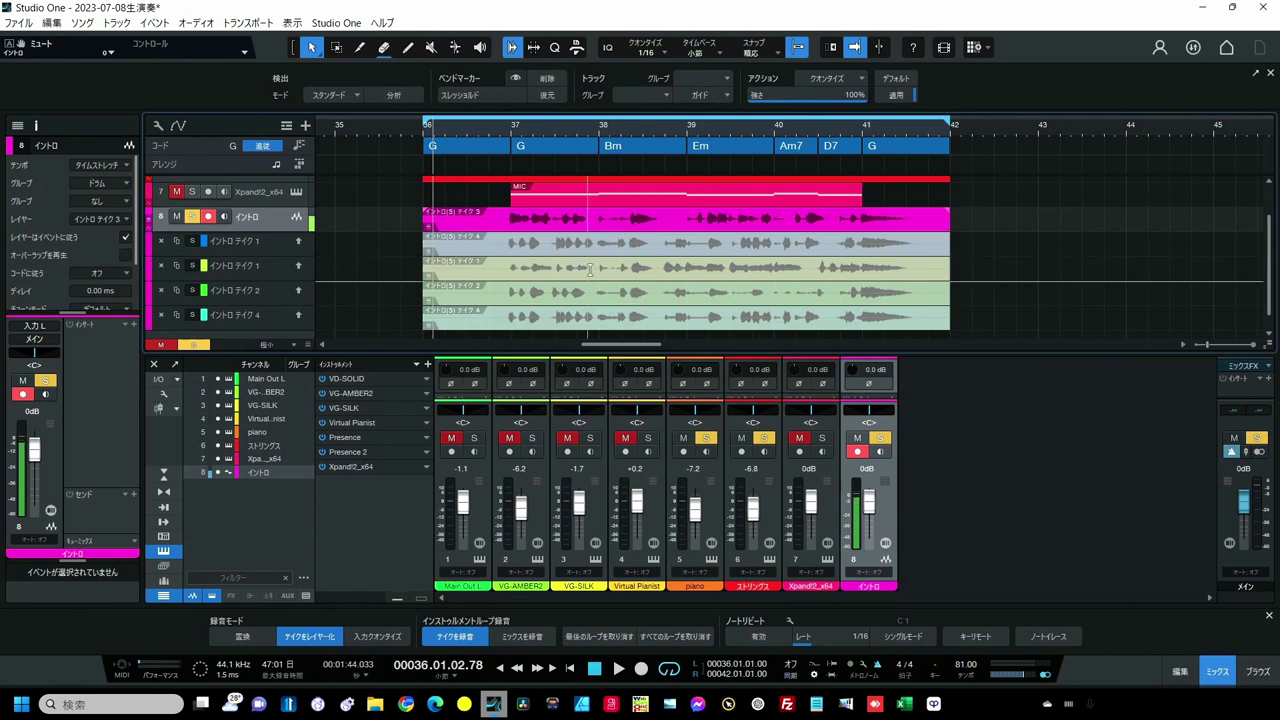
pyautogui.press('space')
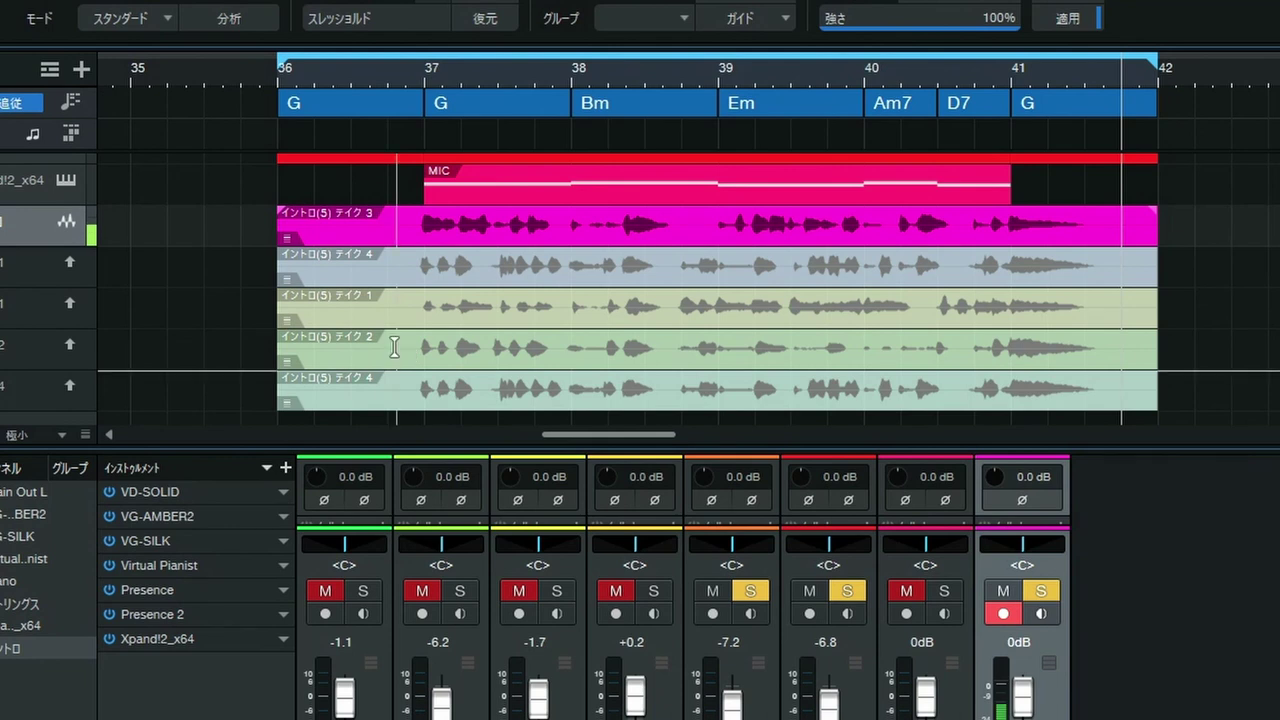
pyautogui.click(580, 277)
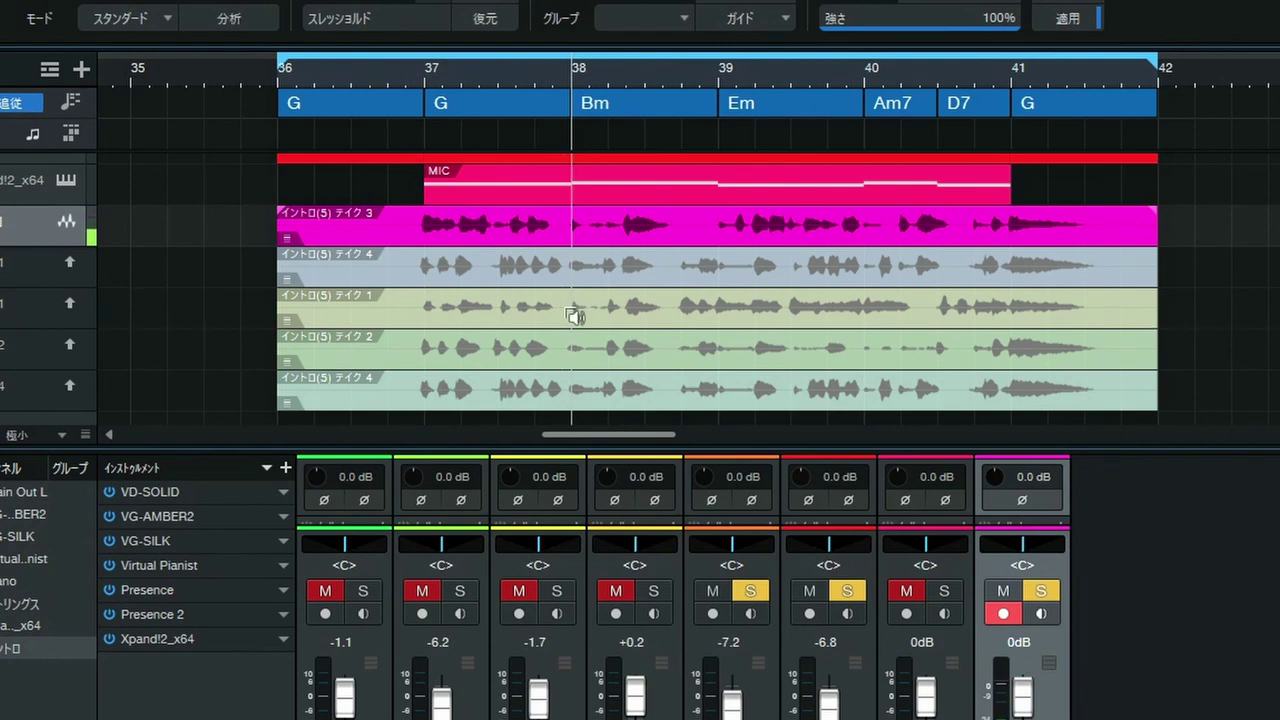
# - Play back the phrase starting at bar 38 in each イントロ take layer to compare the takes
pyautogui.press('space')
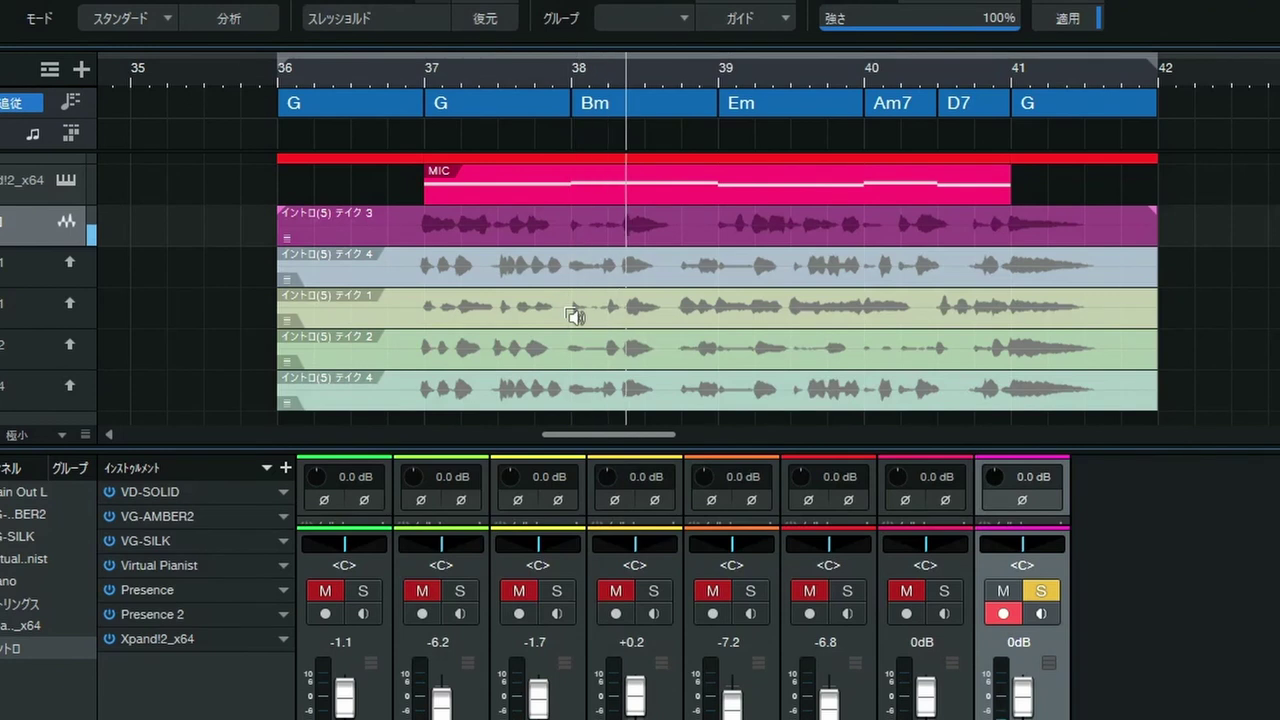
pyautogui.press('space')
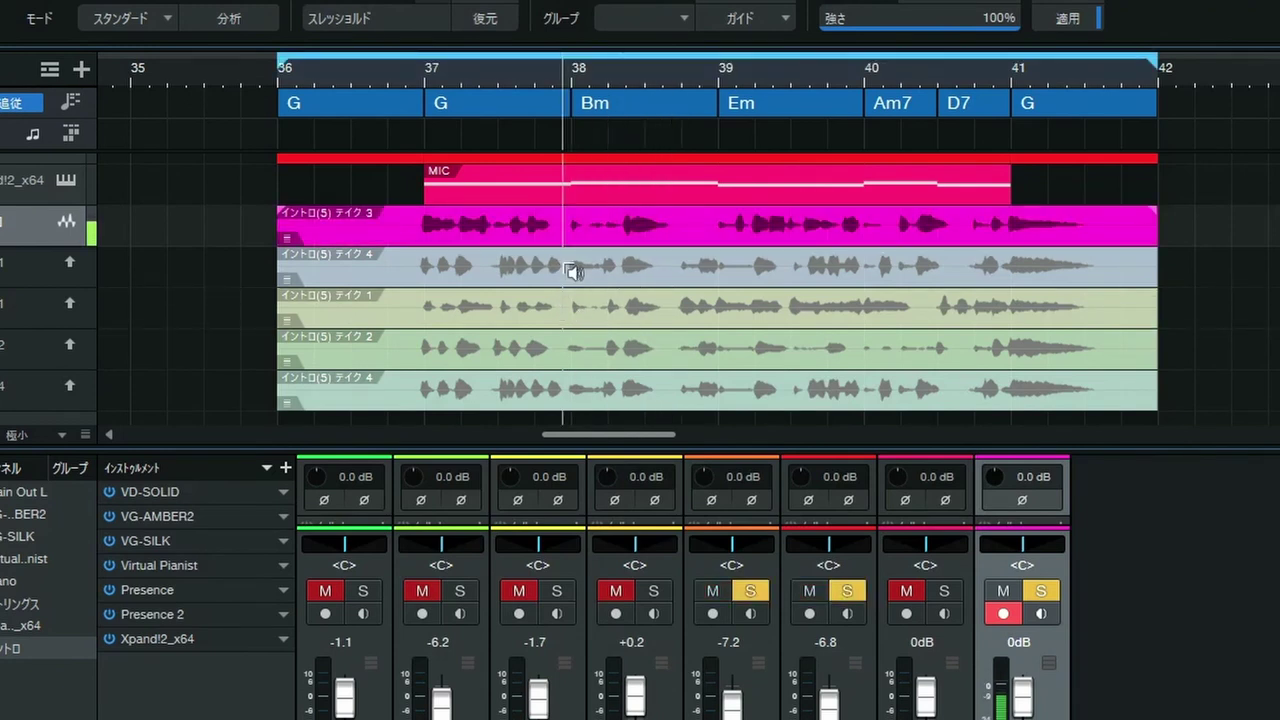
pyautogui.press('space')
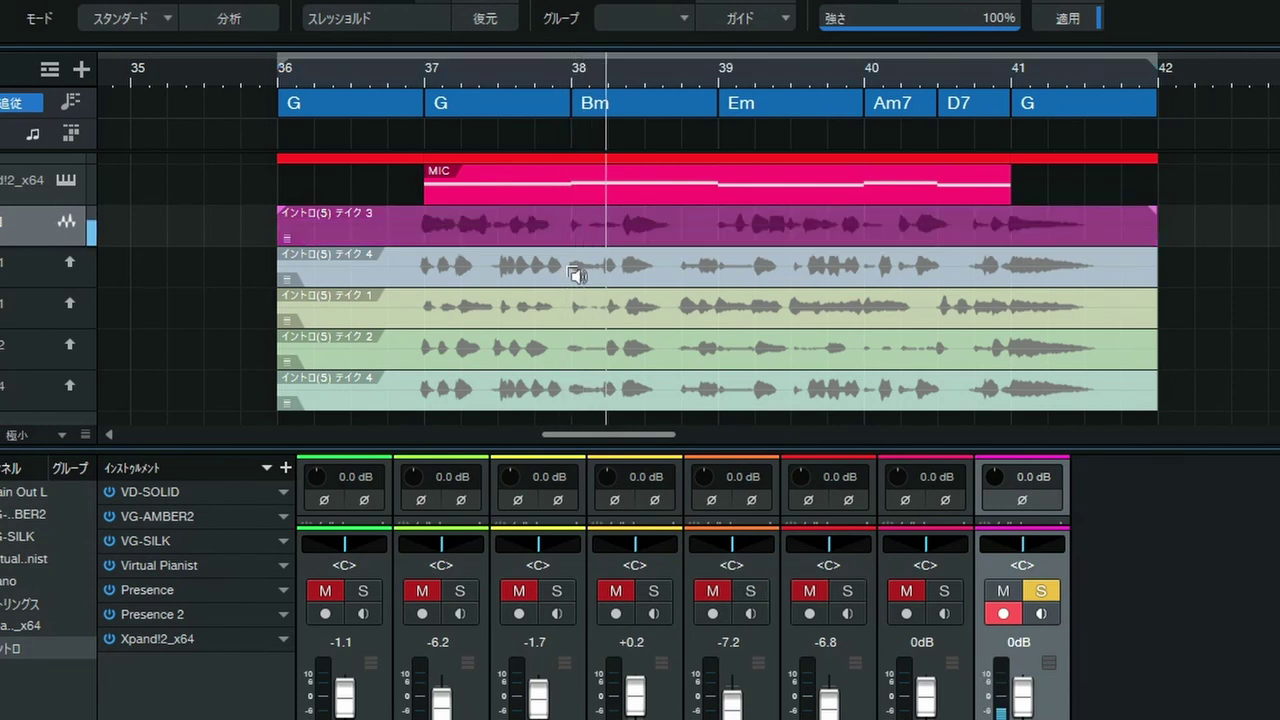
pyautogui.press('space')
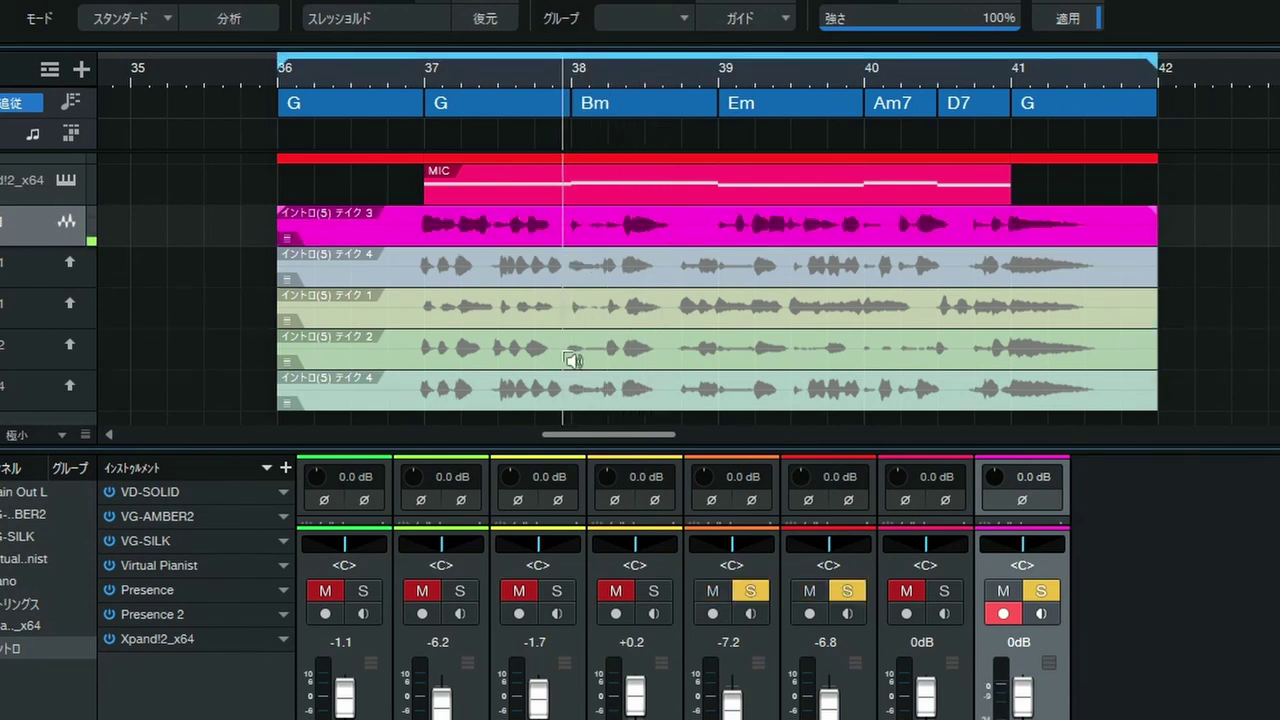
pyautogui.press('space')
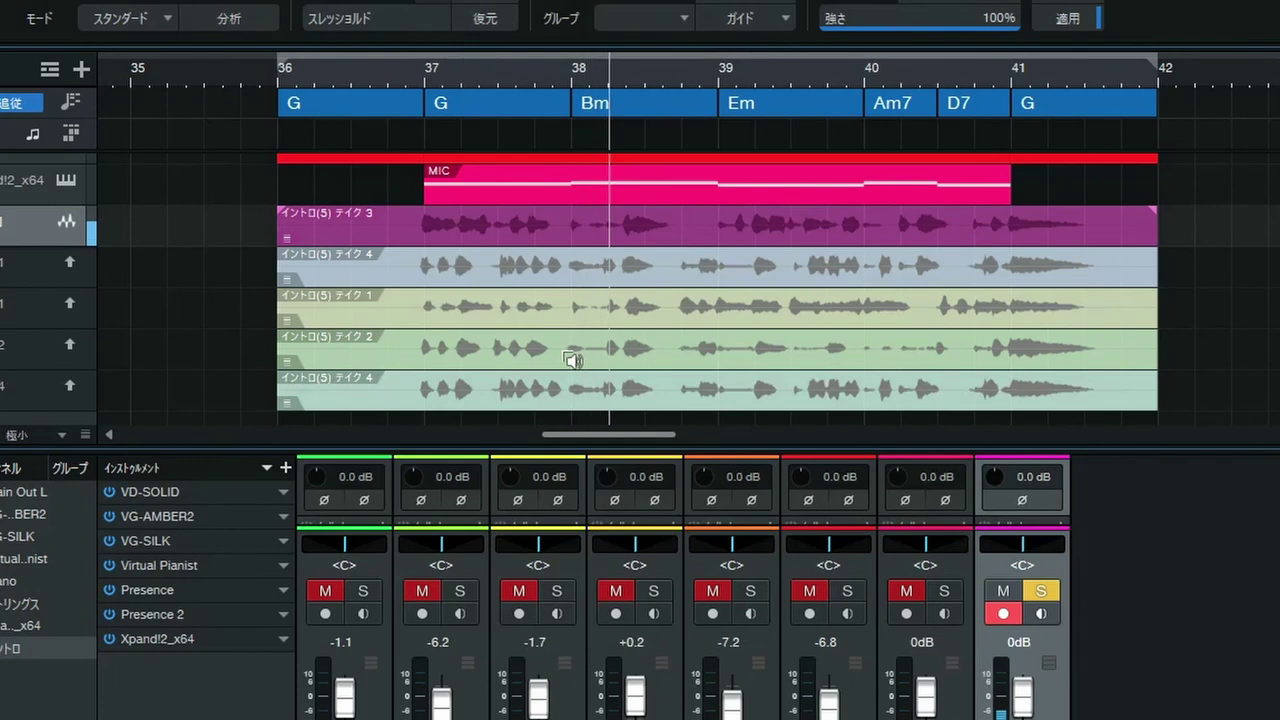
pyautogui.press('space')
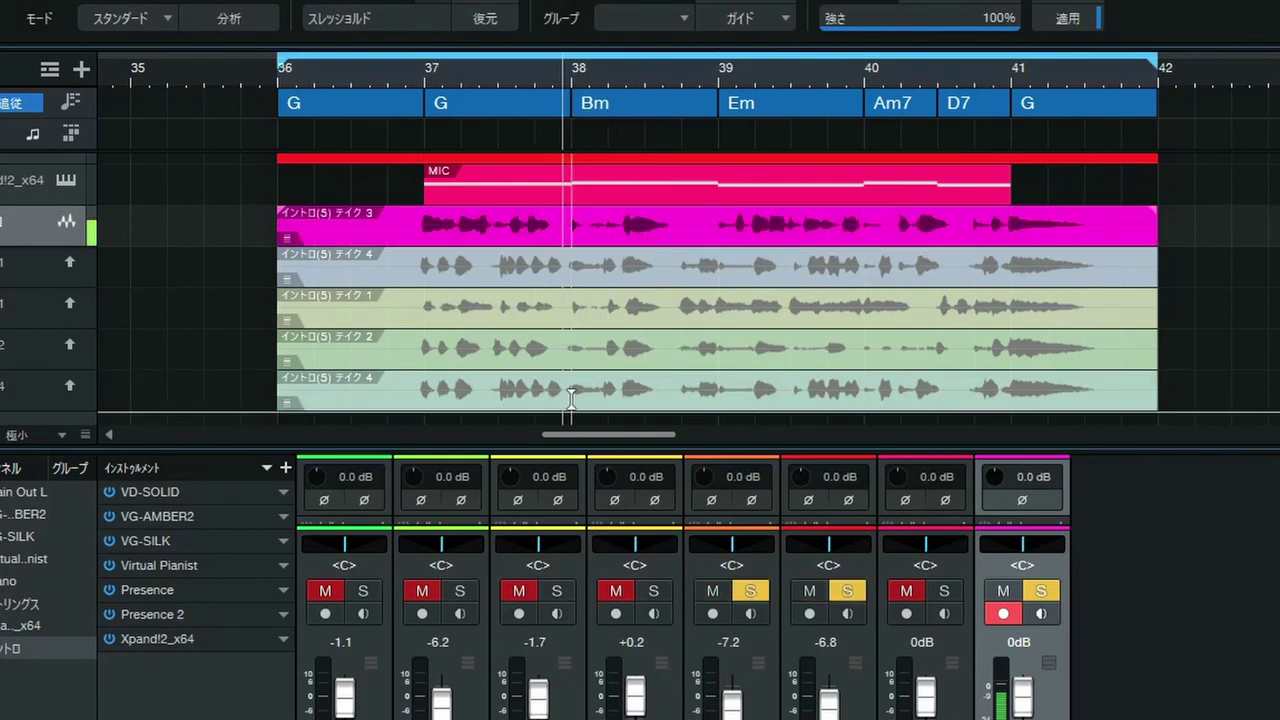
pyautogui.press('space')
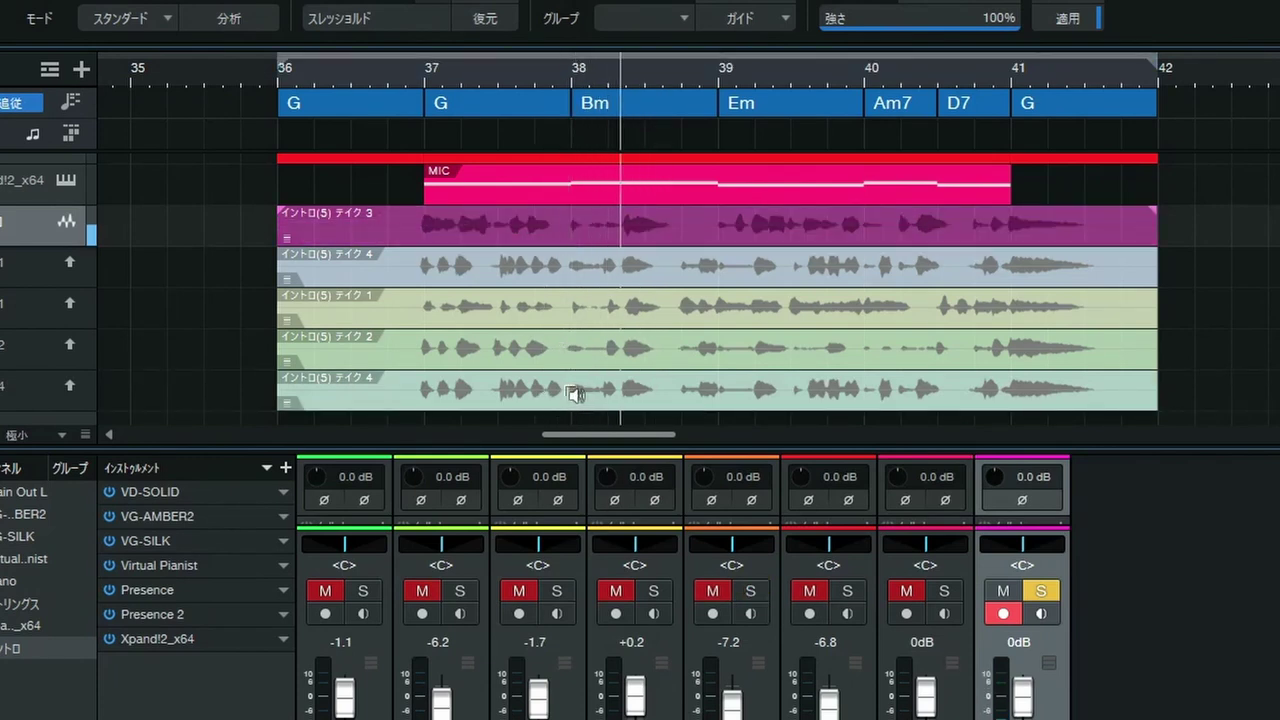
pyautogui.press('space')
pyautogui.press('space')
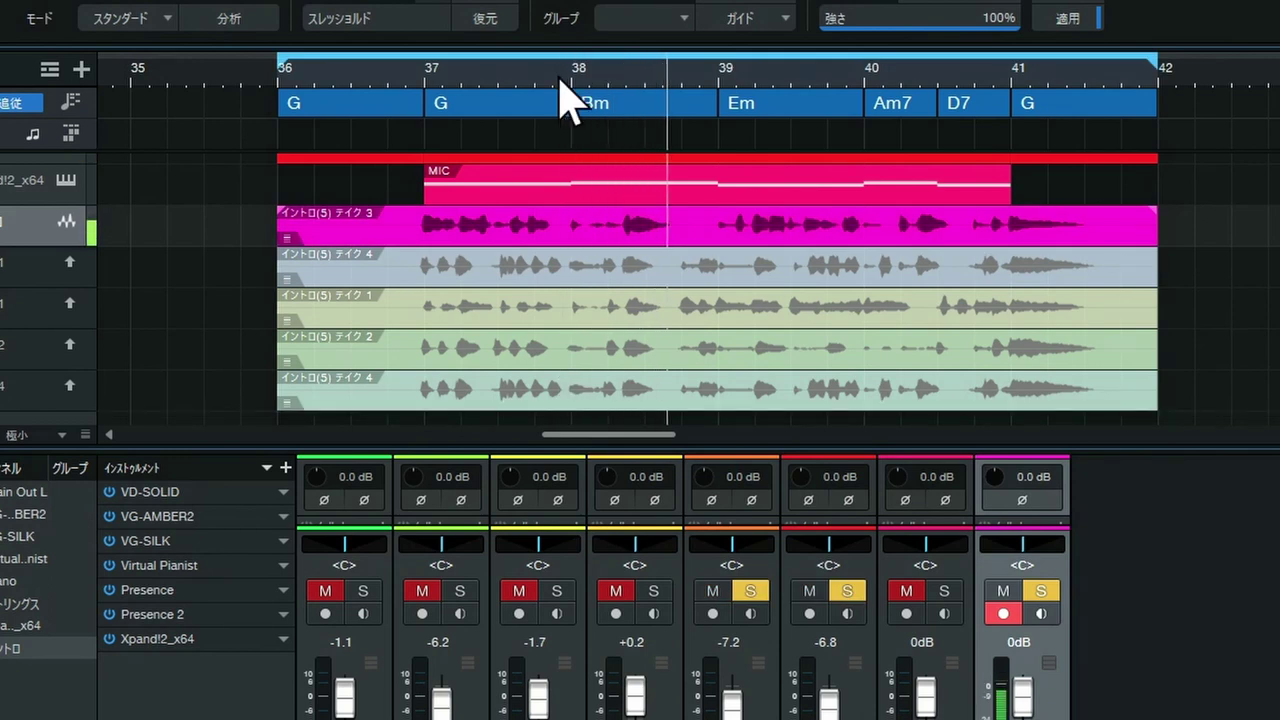
pyautogui.click(586, 268)
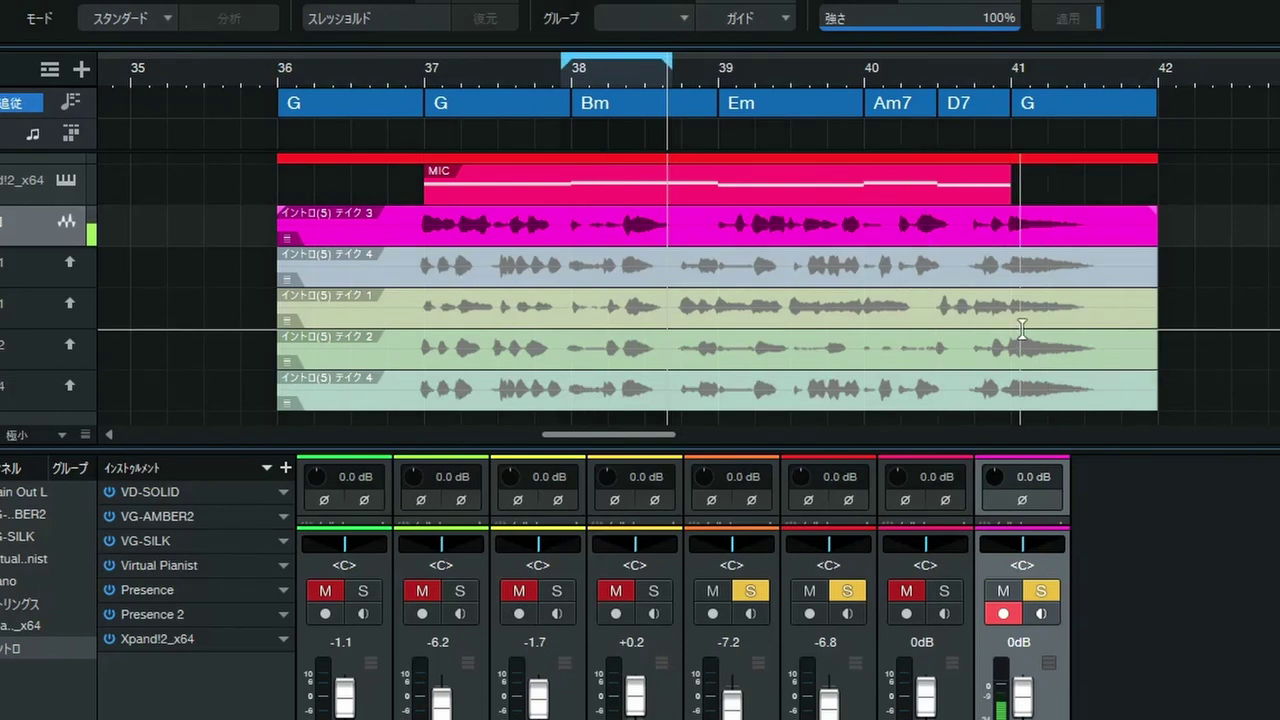
# - Audition the ending phrase from the D7 chord before bar 41 in the different イントロ take layers
pyautogui.click(967, 78)
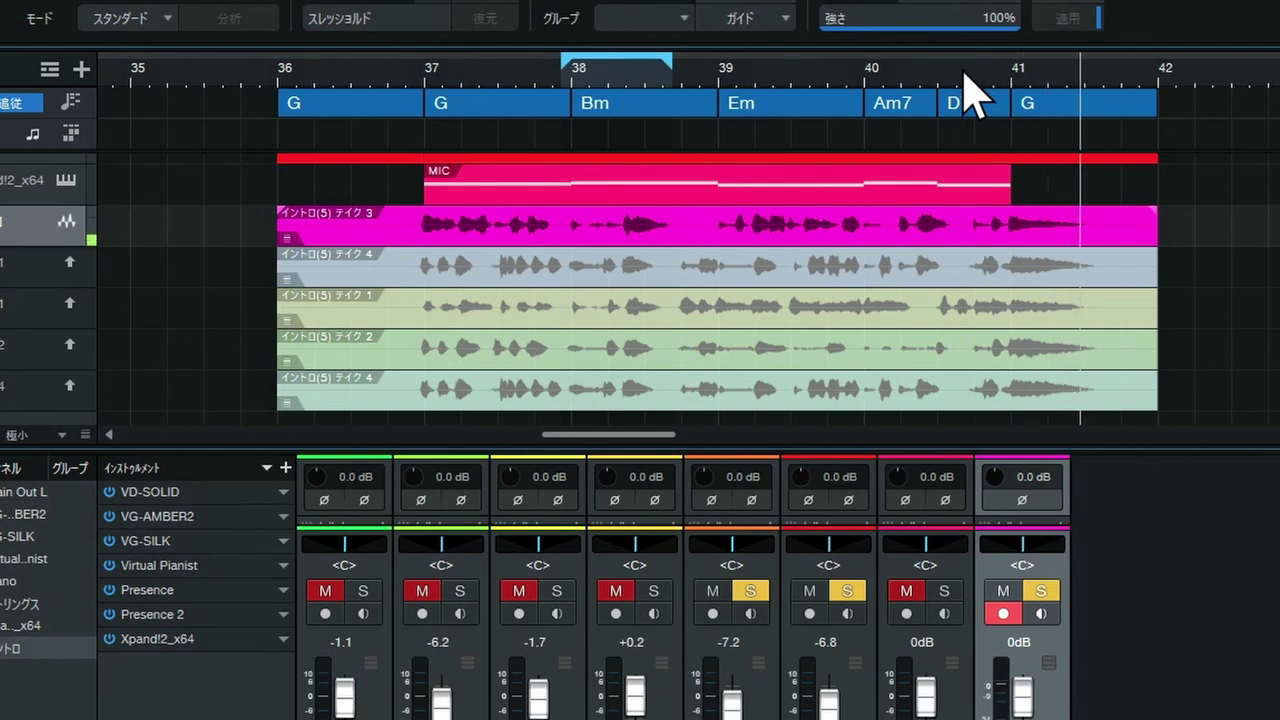
pyautogui.press('7')
pyautogui.click(965, 274)
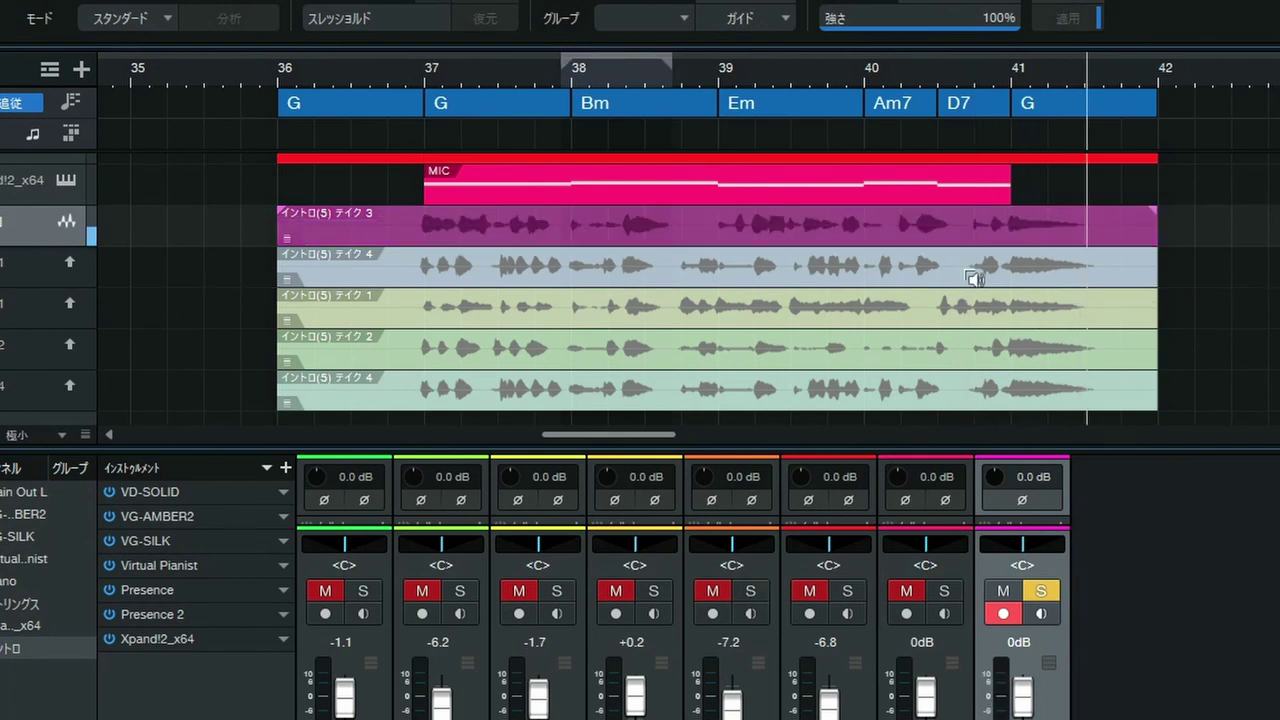
pyautogui.click(968, 347)
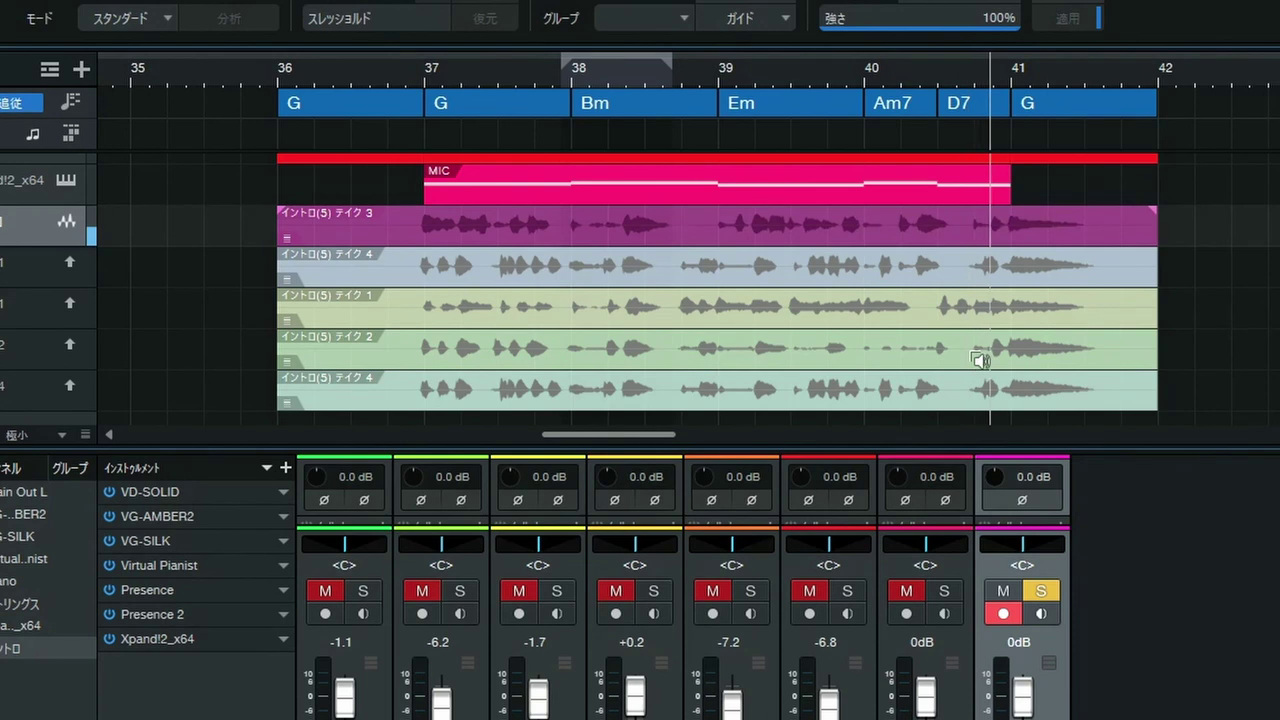
pyautogui.click(968, 392)
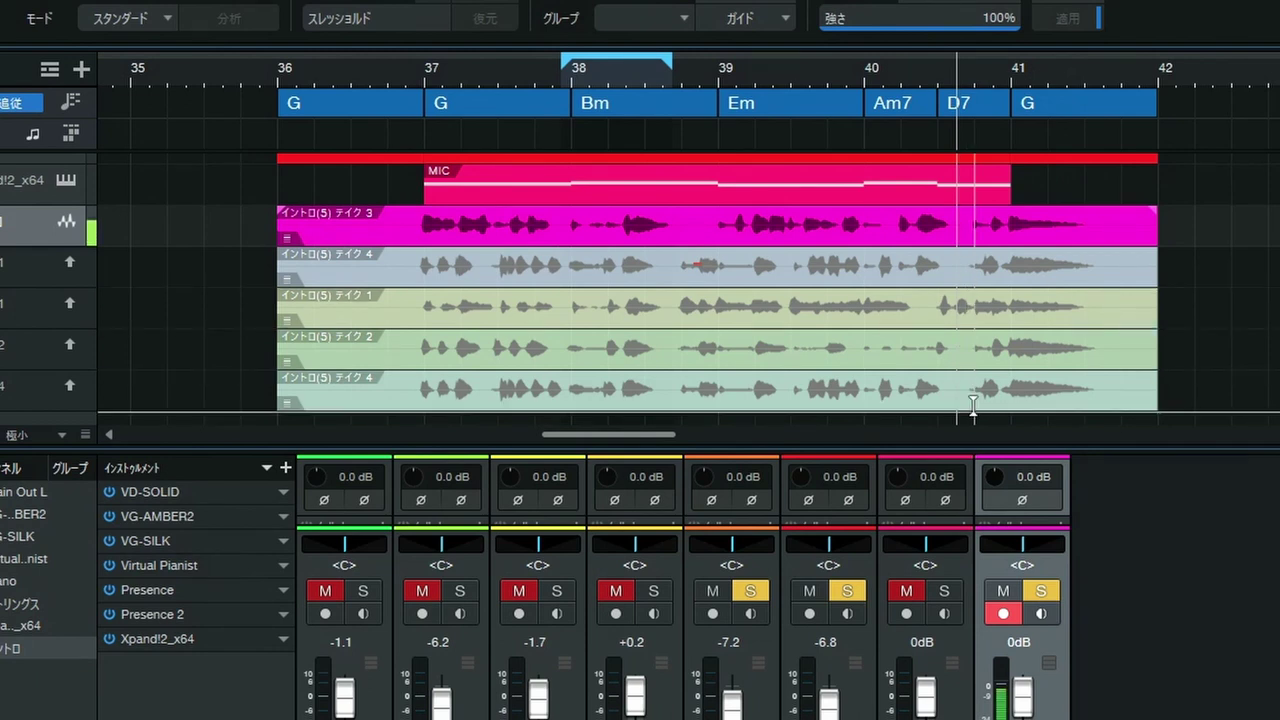
# - Replace the main イントロ ending with テイク 4 from about bar 40 beat 3 to bar 41 beat 4, and merge all the track's events
pyautogui.moveTo(959, 393); pyautogui.dragTo(1140, 401)
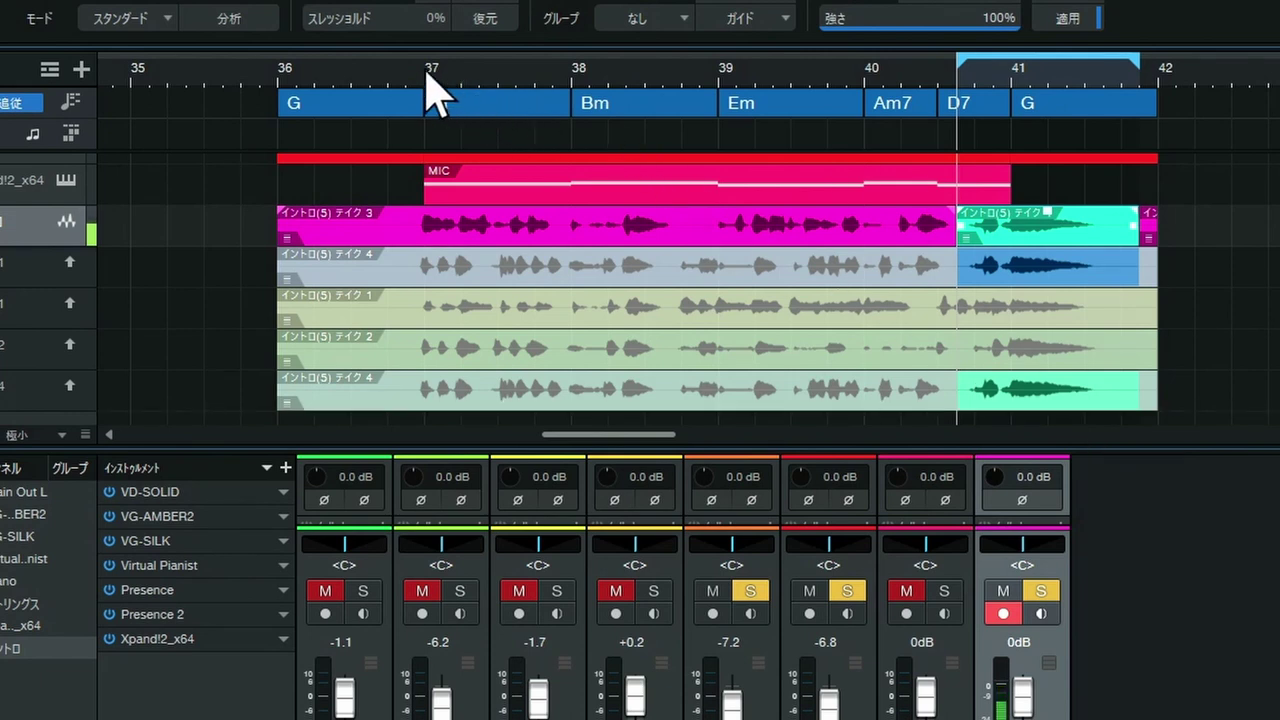
pyautogui.click(386, 72)
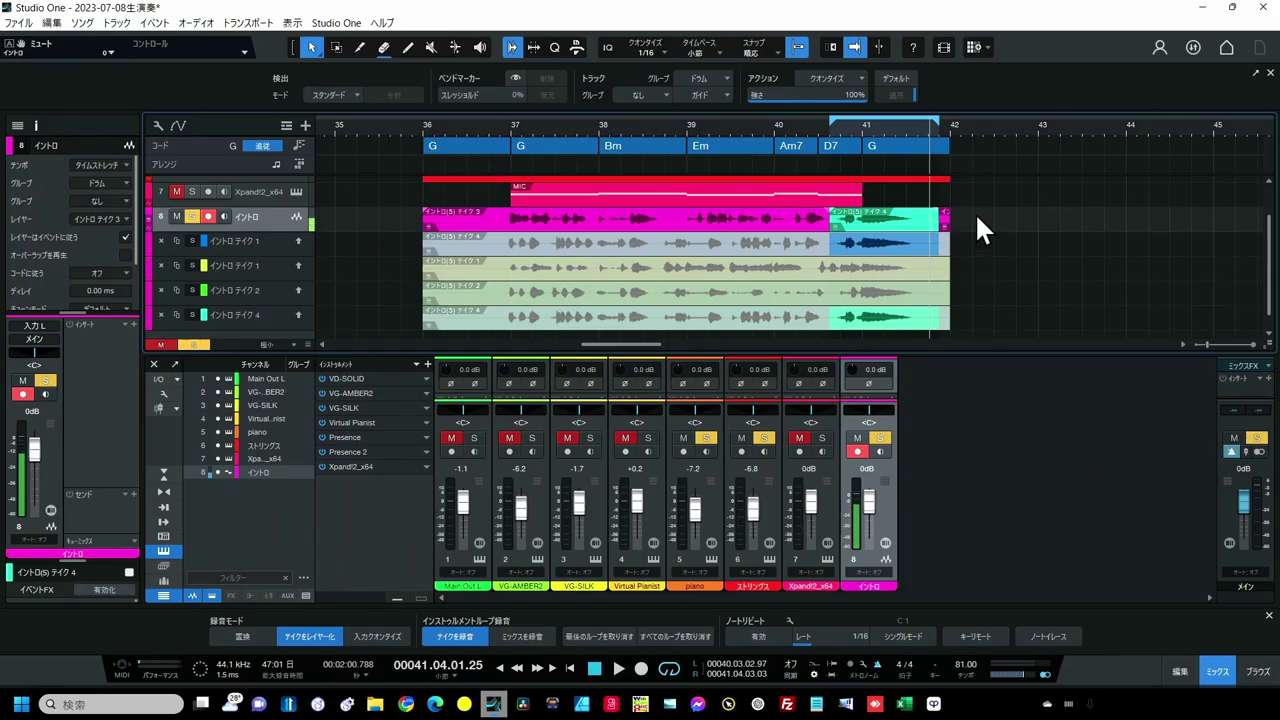
pyautogui.moveTo(977, 215); pyautogui.dragTo(433, 228)
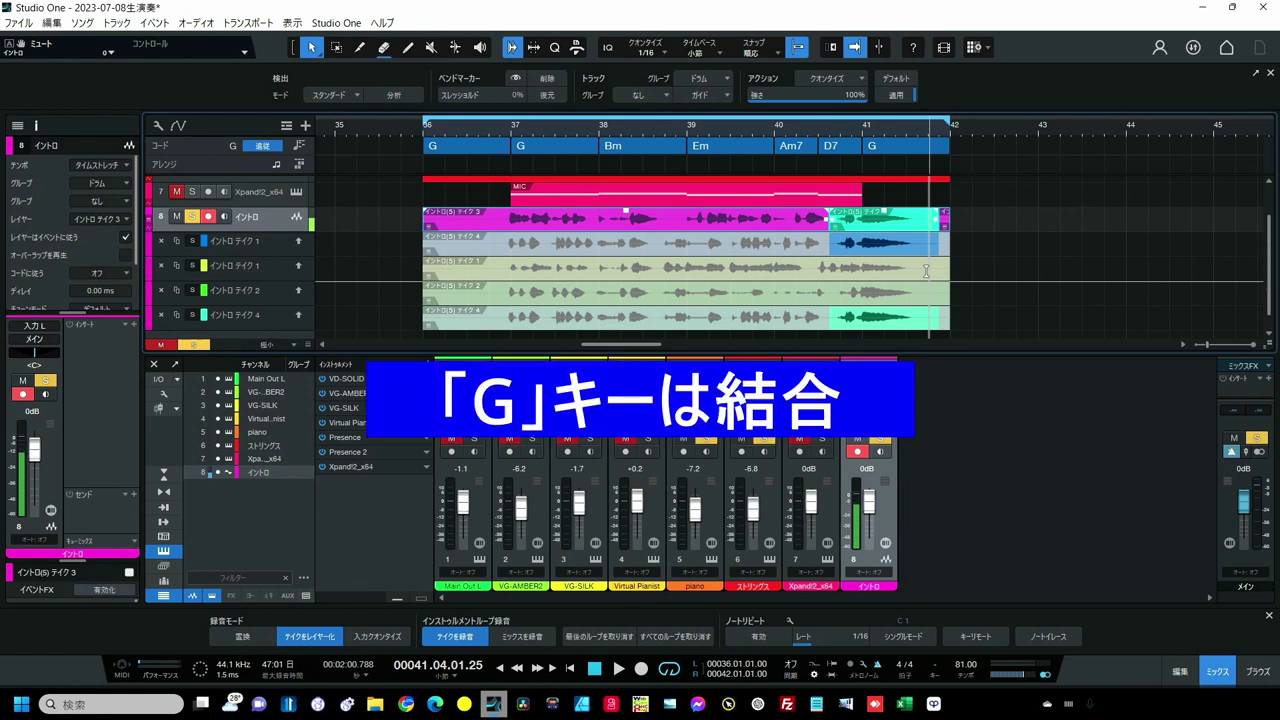
pyautogui.press('g')
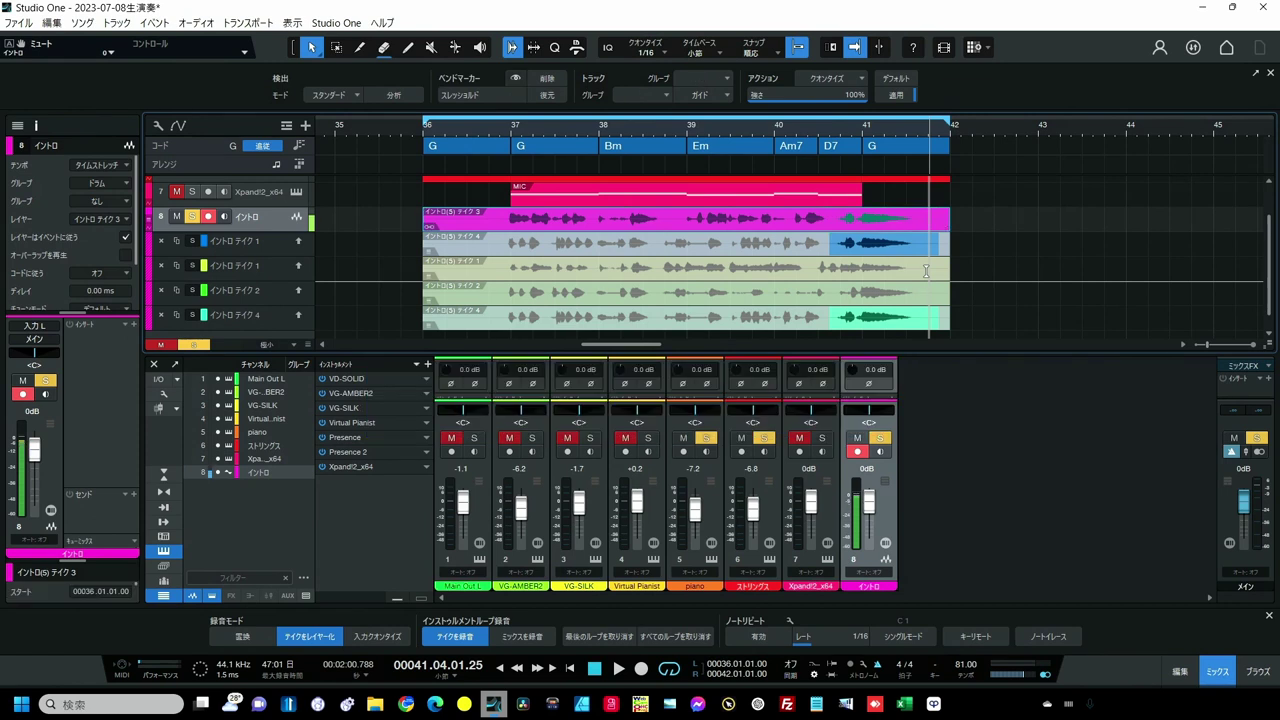
# - Delete all four take layers beneath the イントロ track
pyautogui.click(278, 247)
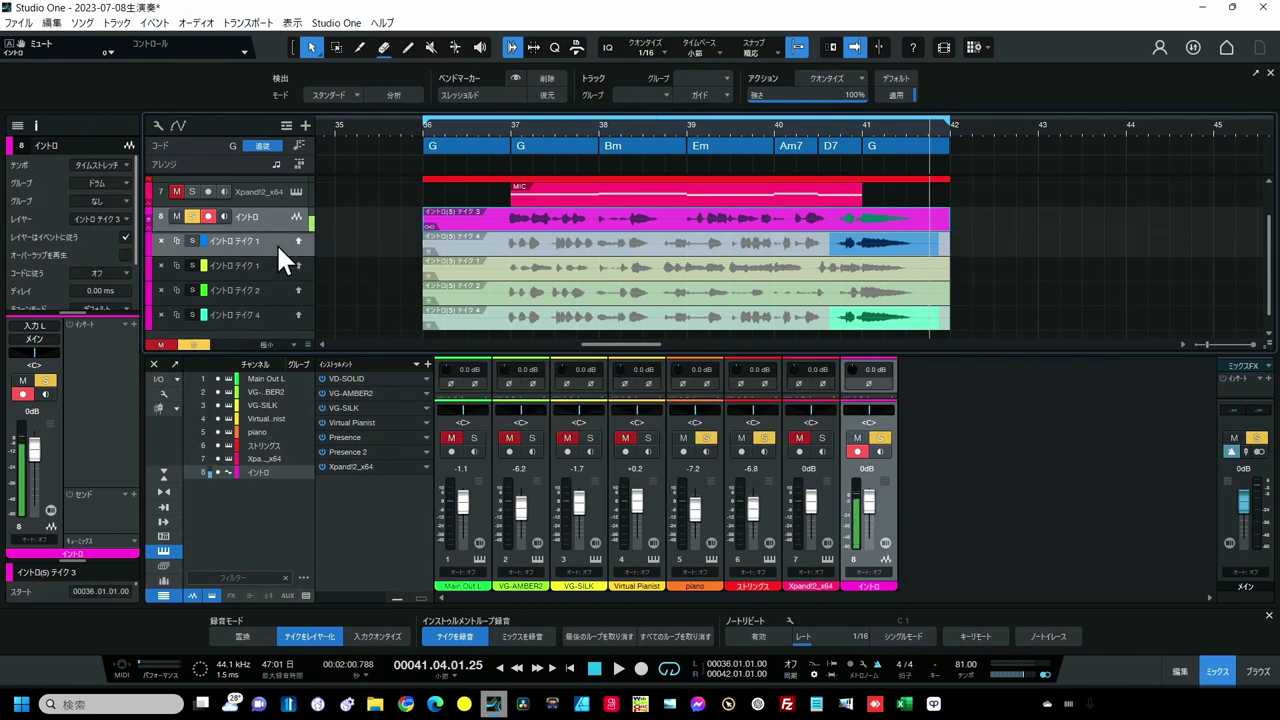
pyautogui.scroll(-1, 279, 290)
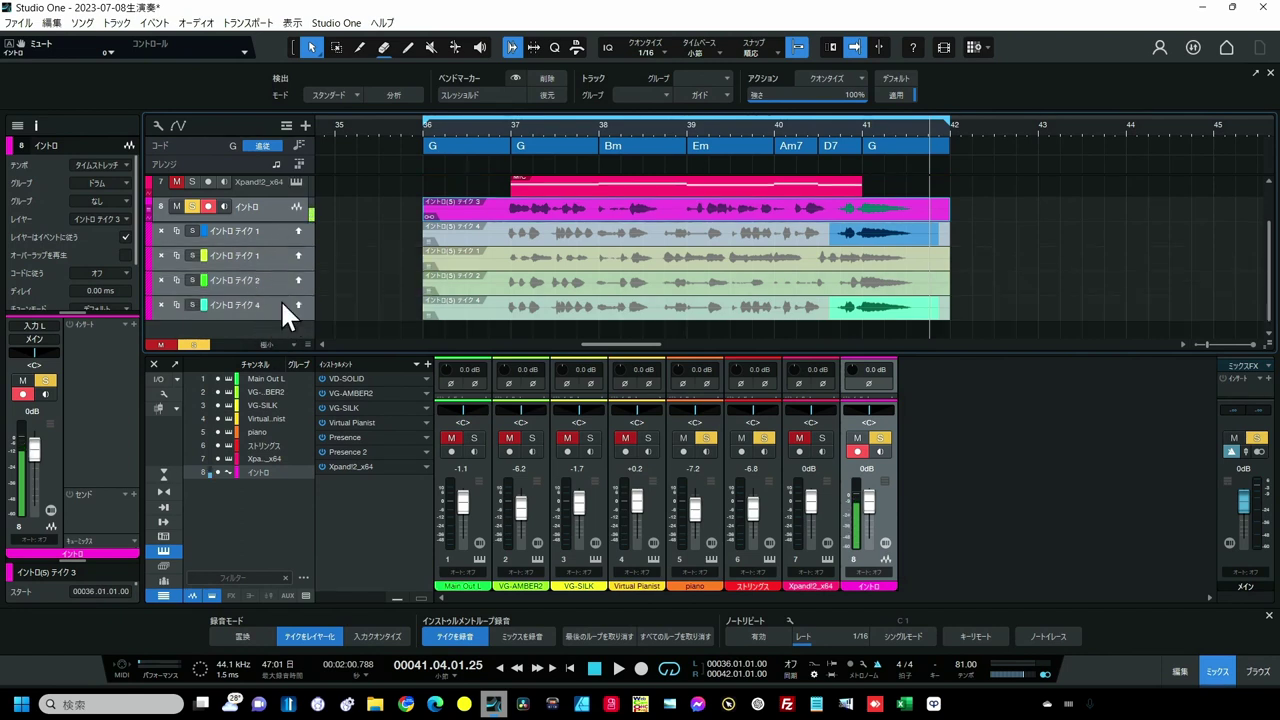
pyautogui.rightClick(283, 312)
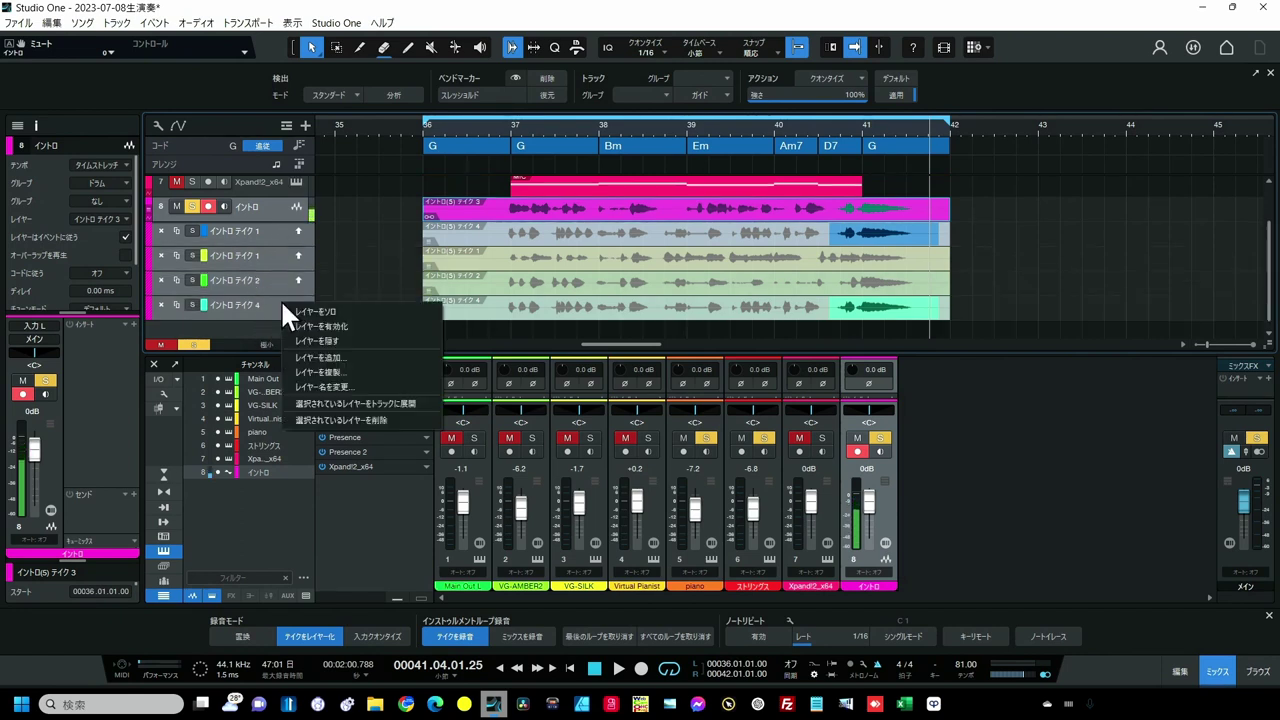
pyautogui.click(314, 416)
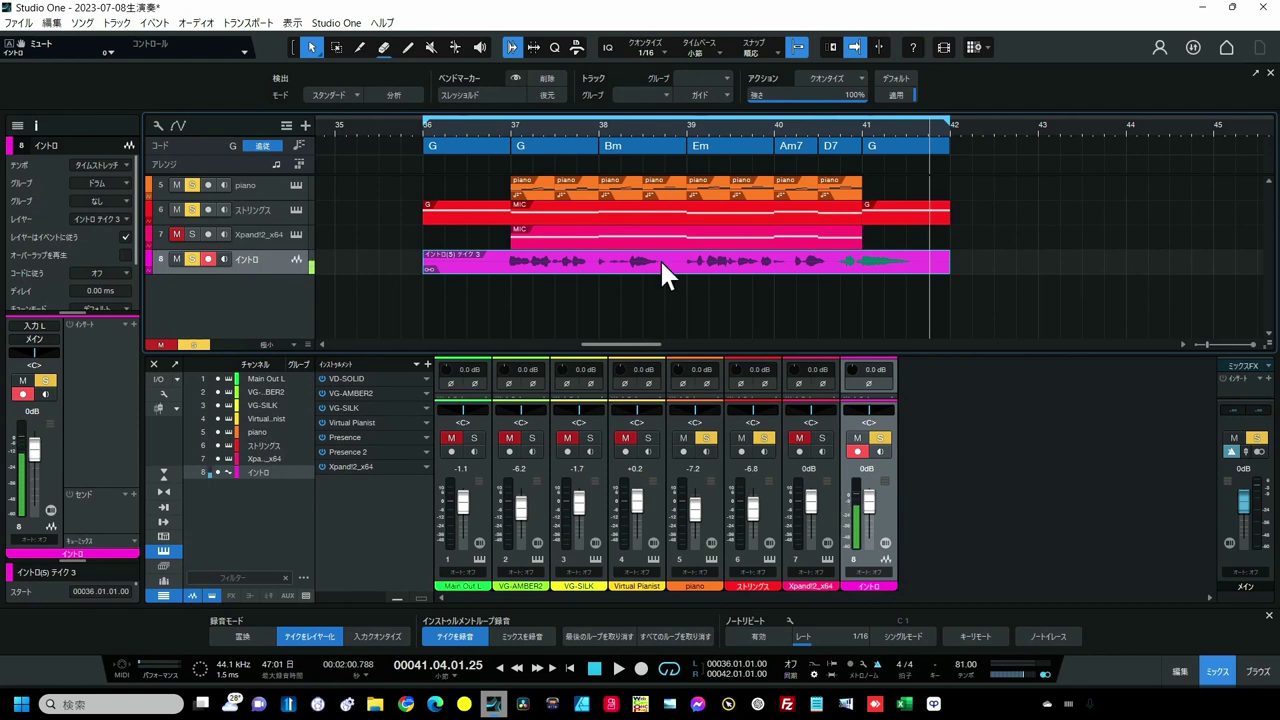
# - Bounce the merged イントロ event to a new audio file and open it for editing in Melodyne
pyautogui.hotkey('ctrl', 'b')
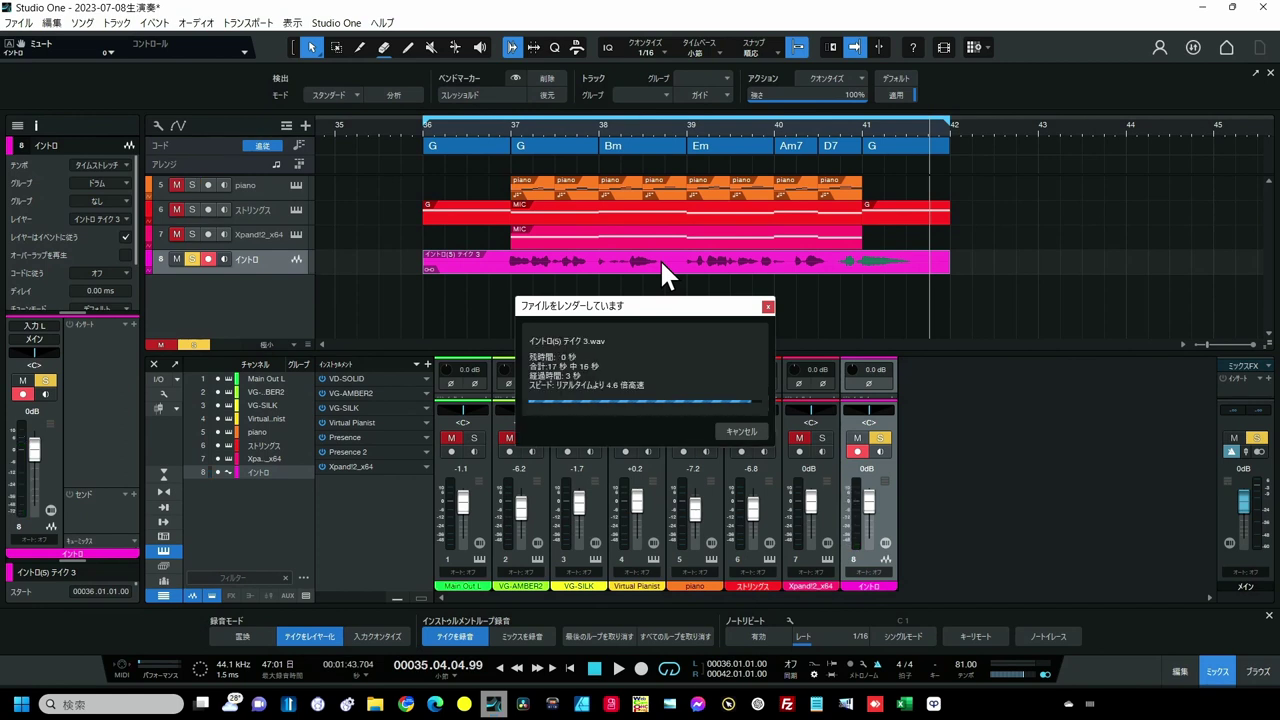
pyautogui.press('F2')
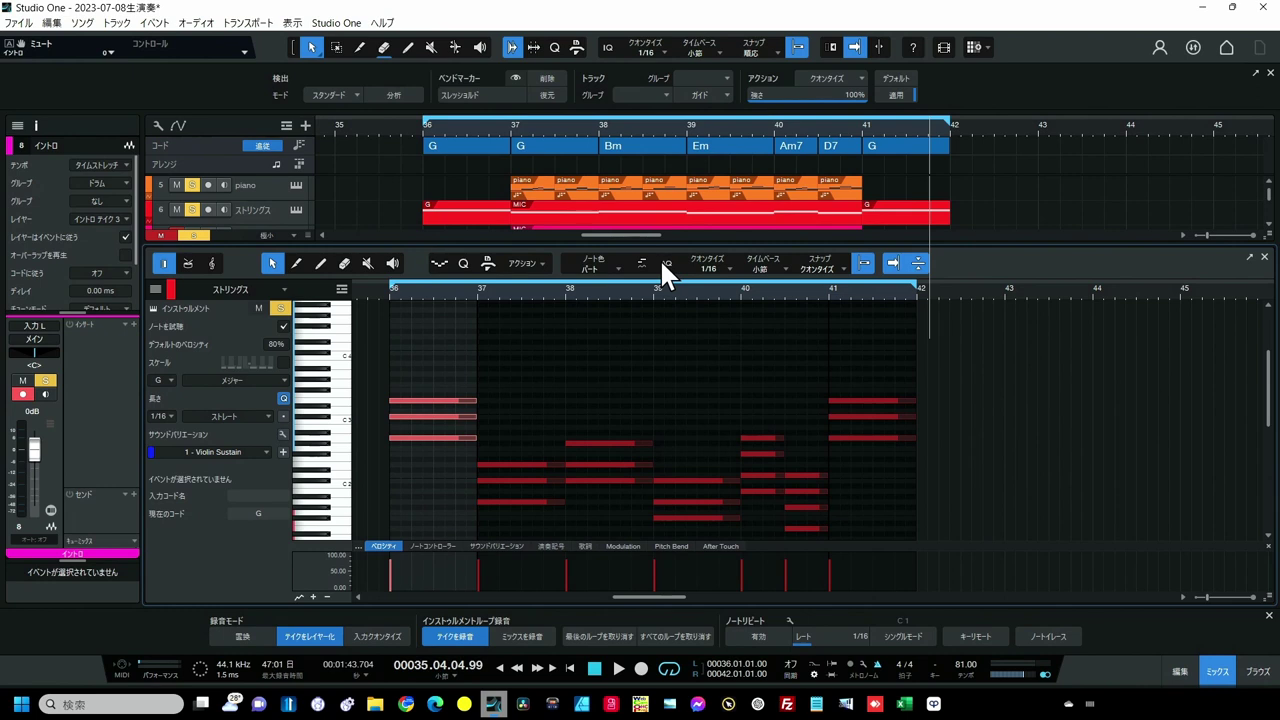
pyautogui.hotkey('ctrl', 'm')
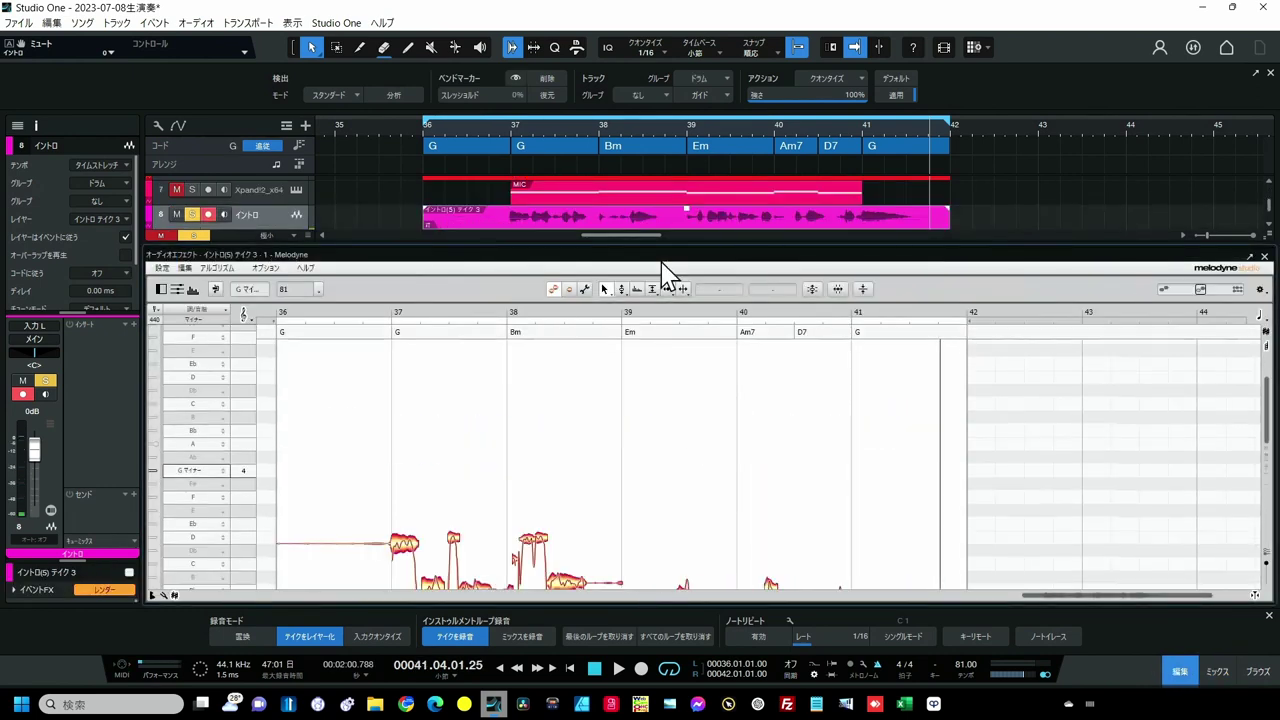
# - Change the Melodyne scale to G メジャー (G major)
pyautogui.scroll(-3, 543, 401)
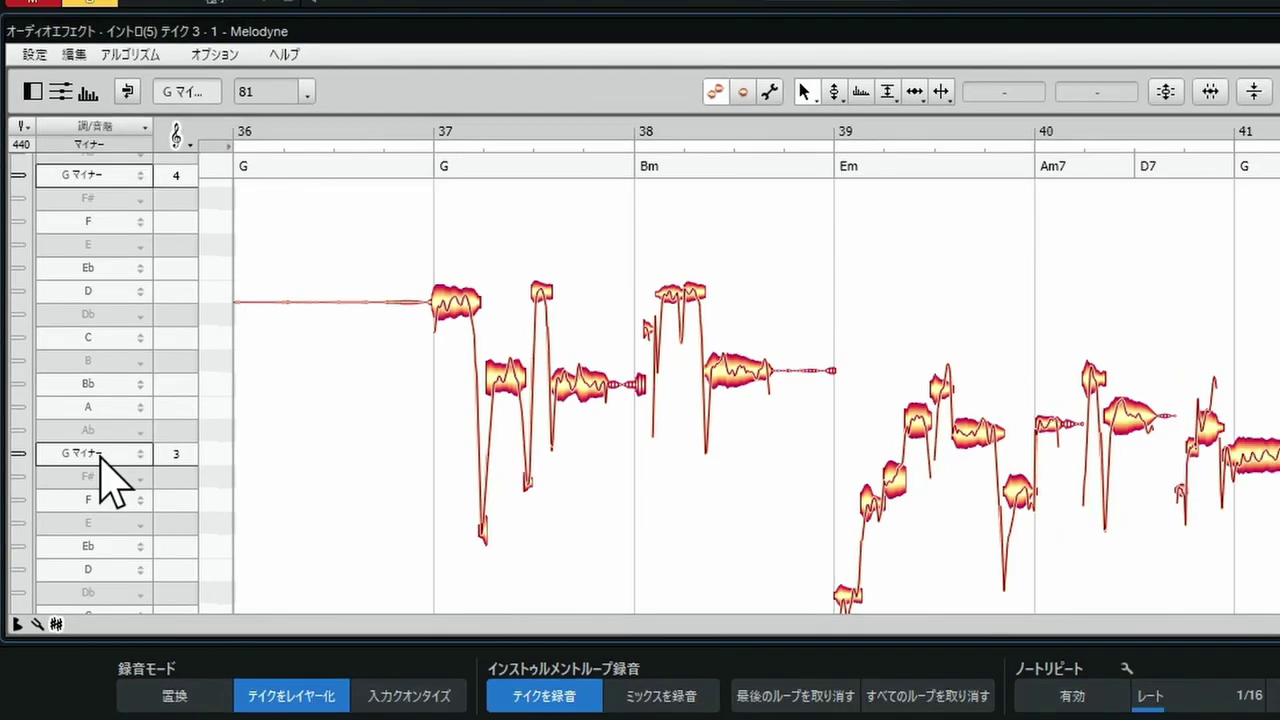
pyautogui.click(100, 455)
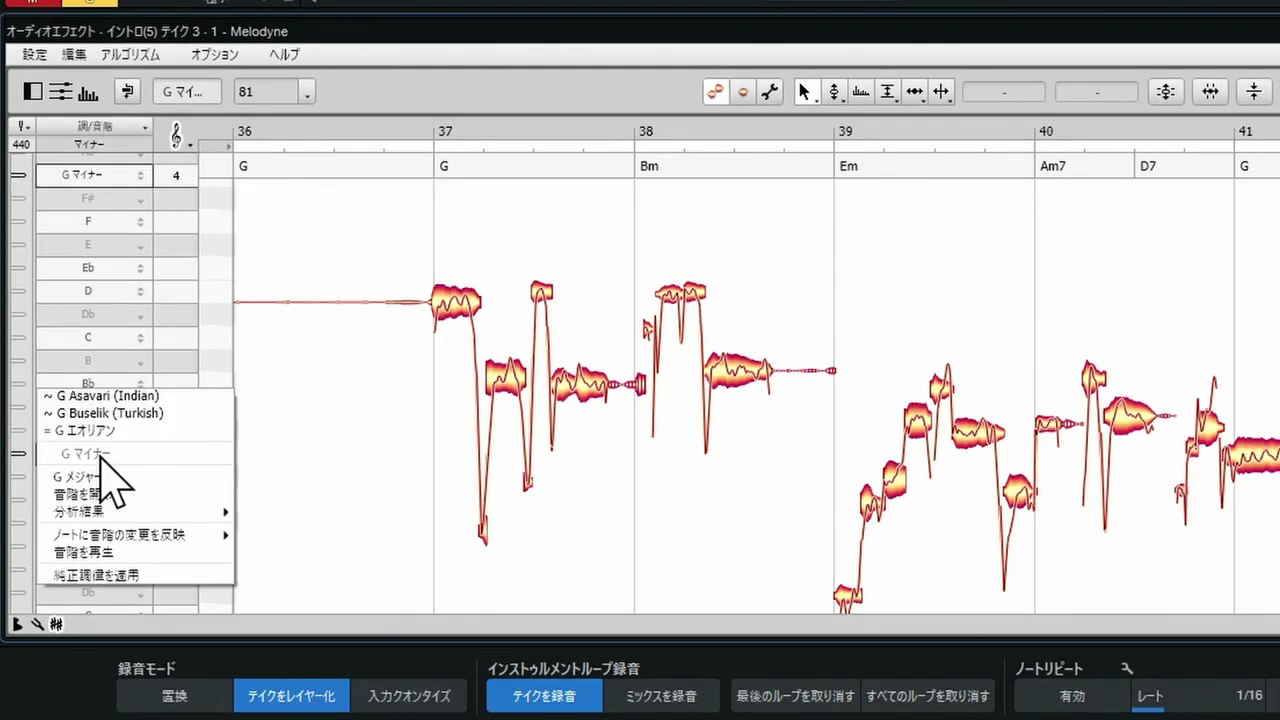
pyautogui.click(80, 477)
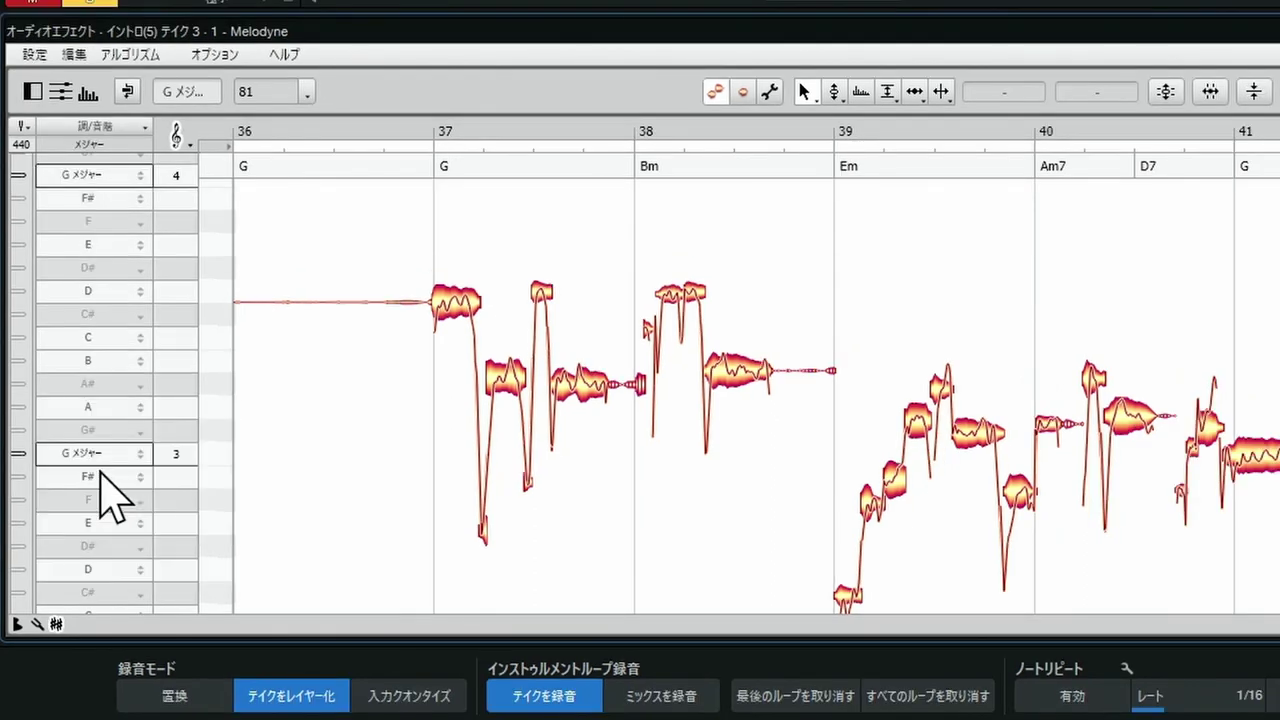
# - Correct the pitch of all イントロ notes with snapping to the chord scale and ピッチセンター at 100%, and close Melodyne
pyautogui.click(397, 234)
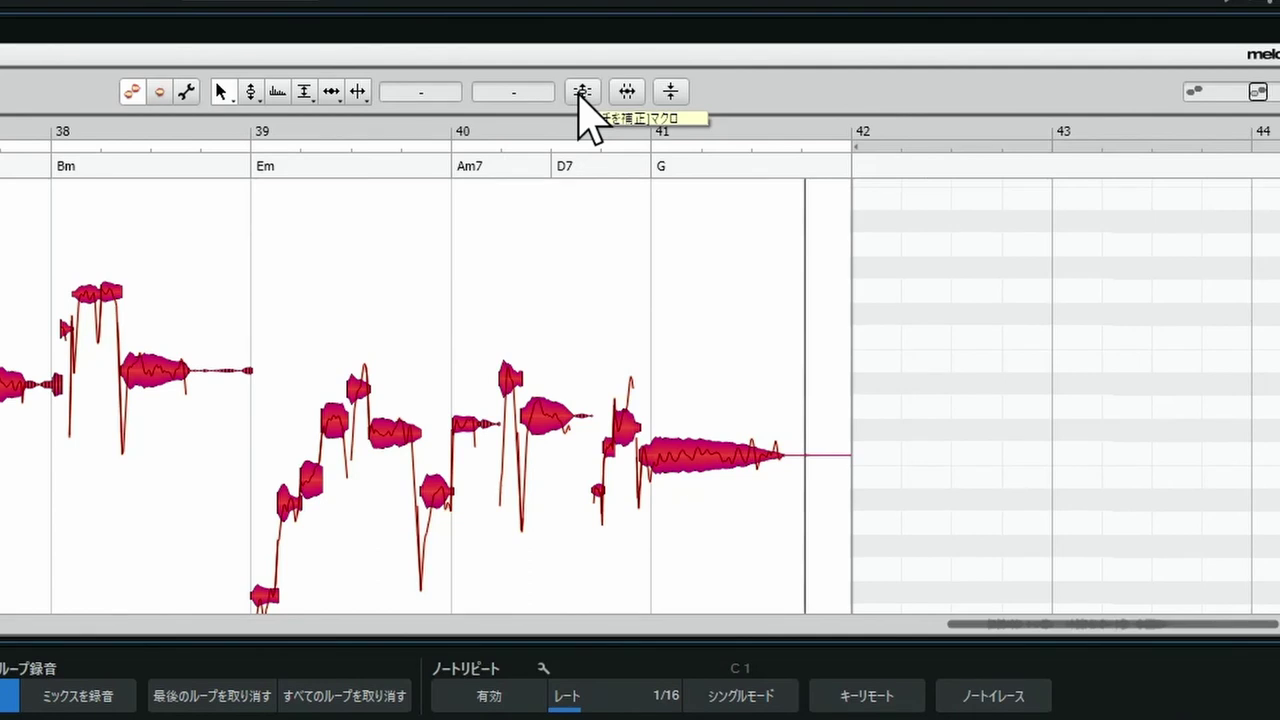
pyautogui.click(582, 91)
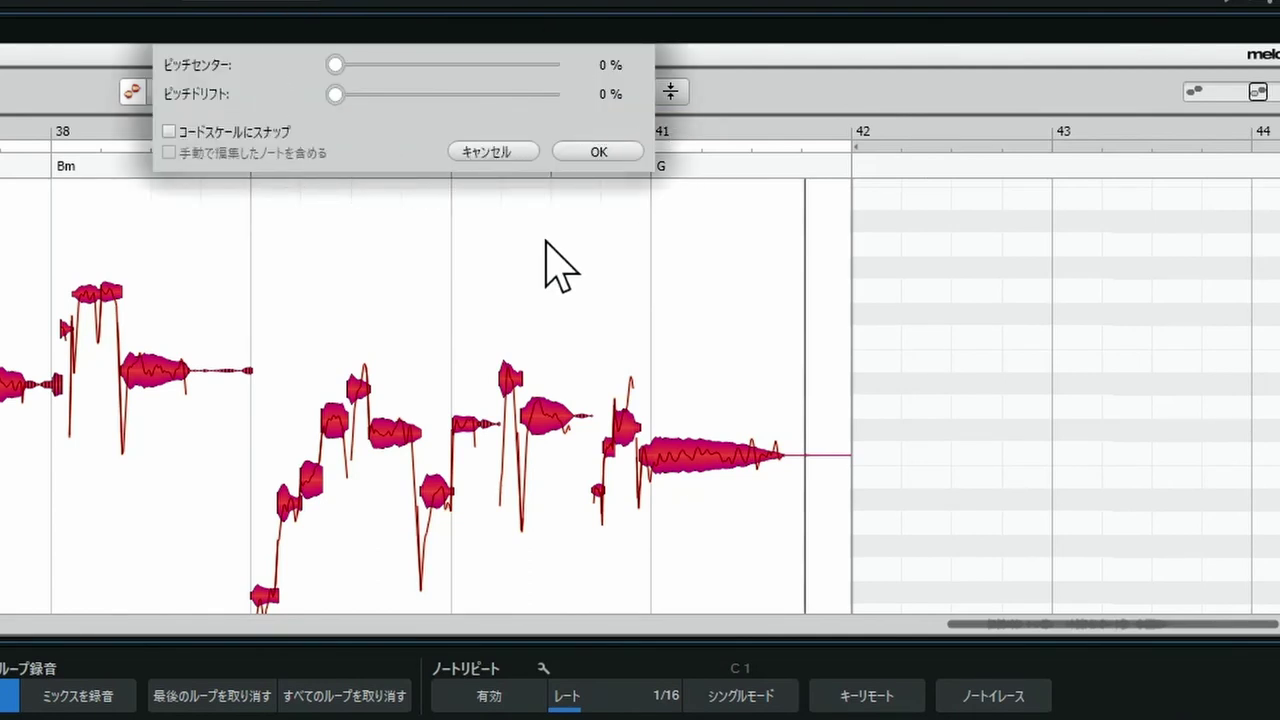
pyautogui.click(169, 131)
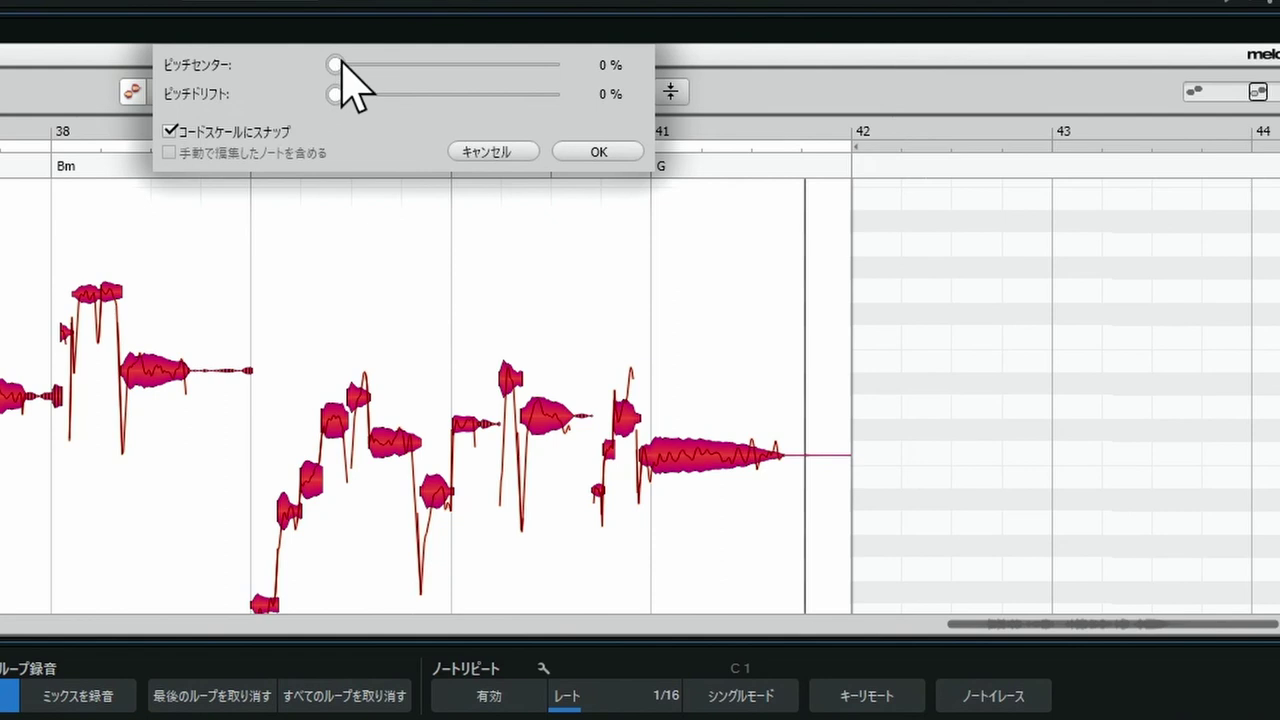
pyautogui.moveTo(337, 66); pyautogui.dragTo(586, 80)
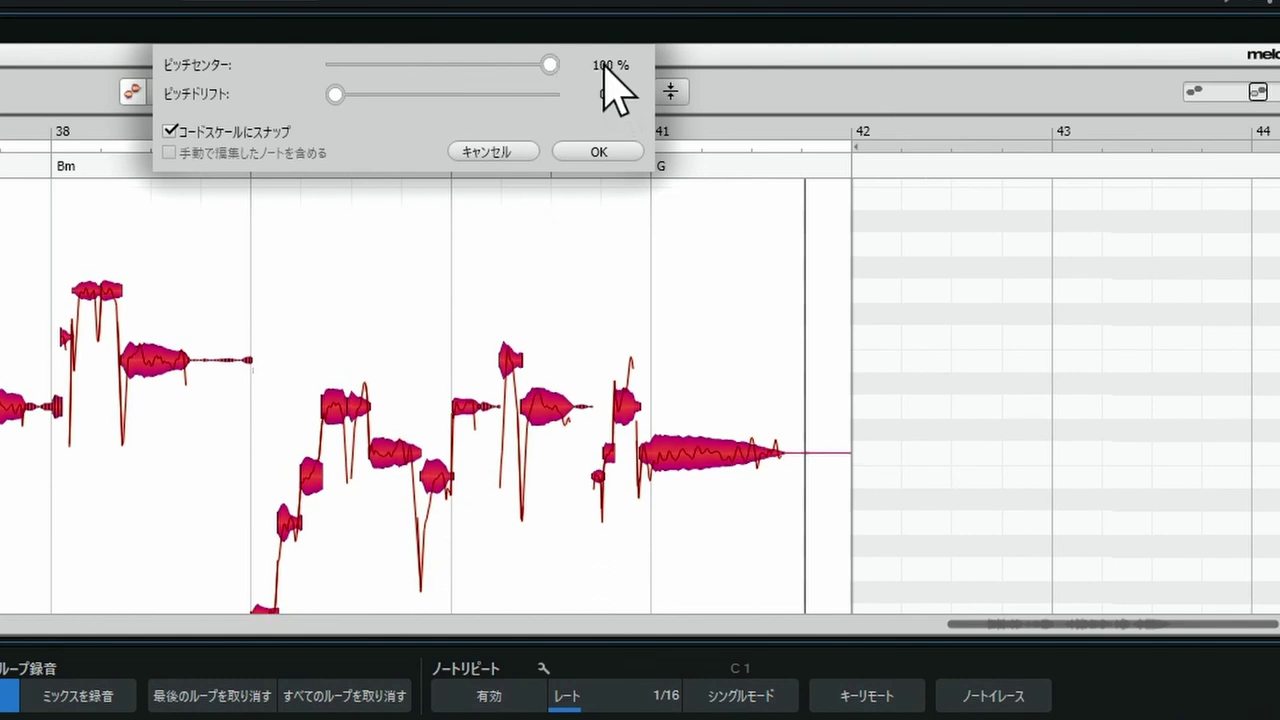
pyautogui.click(585, 152)
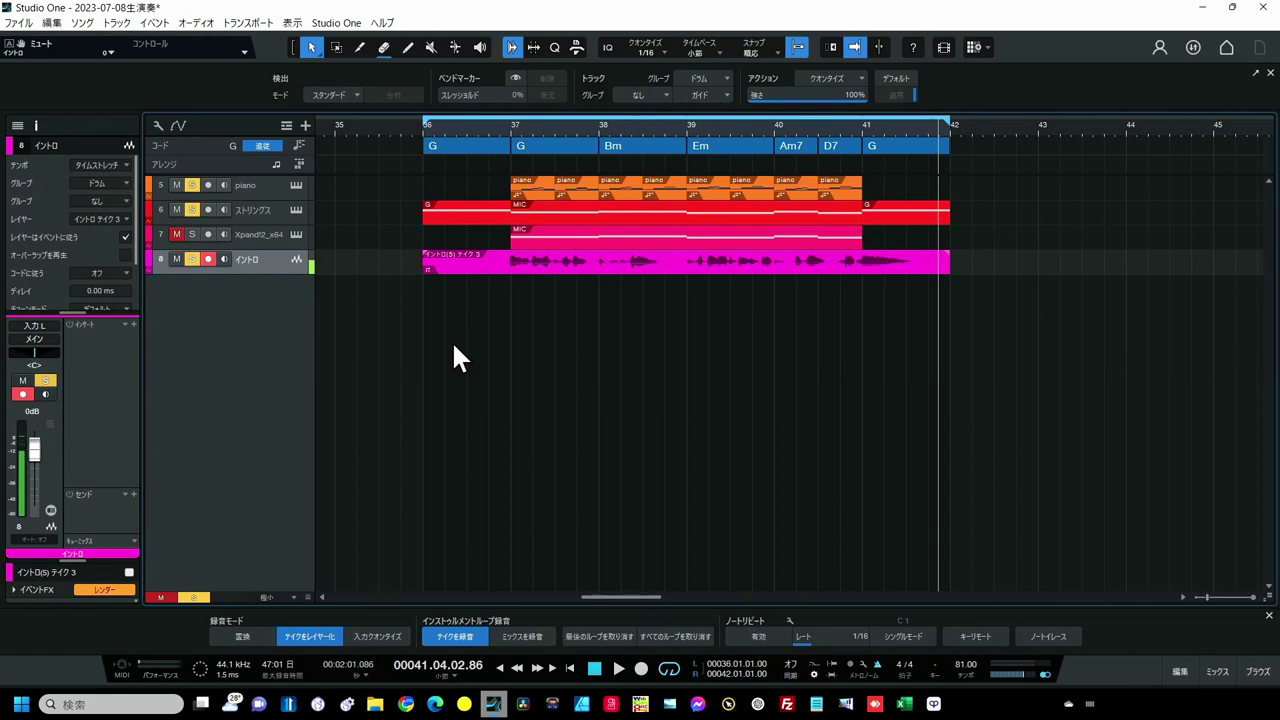
# - Add a new instrument track with the PreSonus Presence sampler below the イントロ track
pyautogui.click(1257, 674)
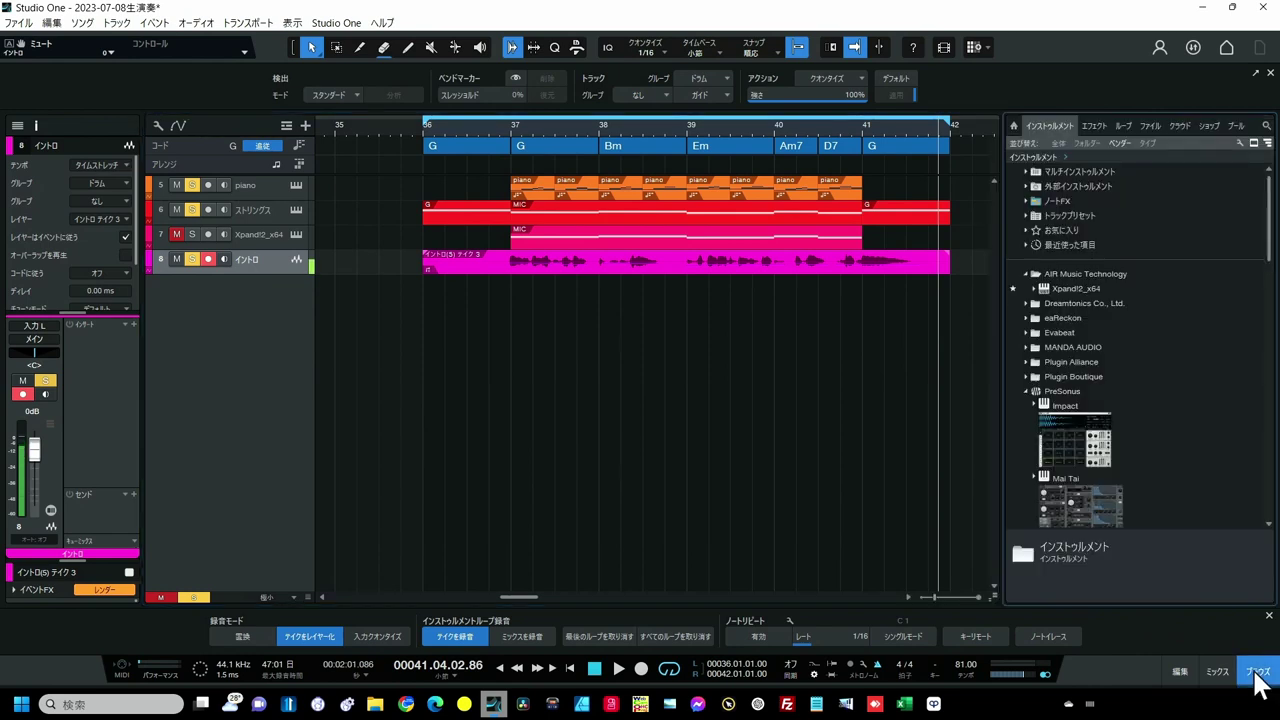
pyautogui.scroll(-3, 1063, 366)
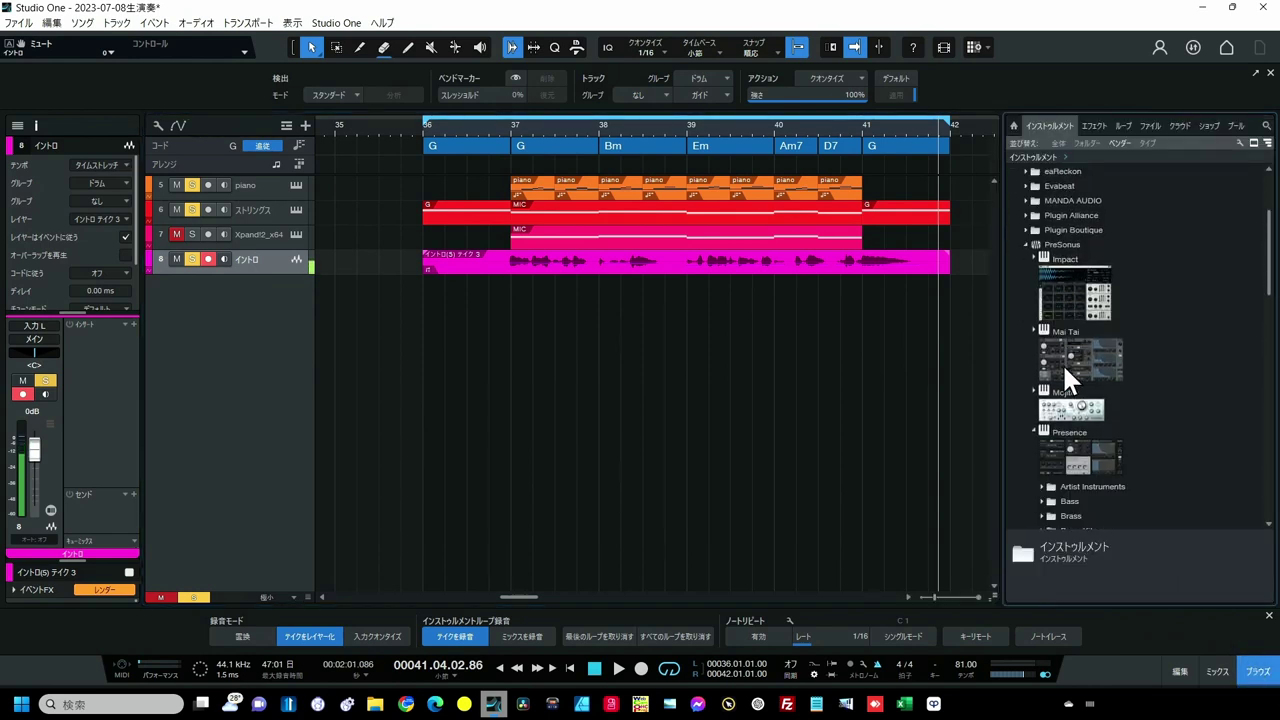
pyautogui.scroll(-1, 1066, 390)
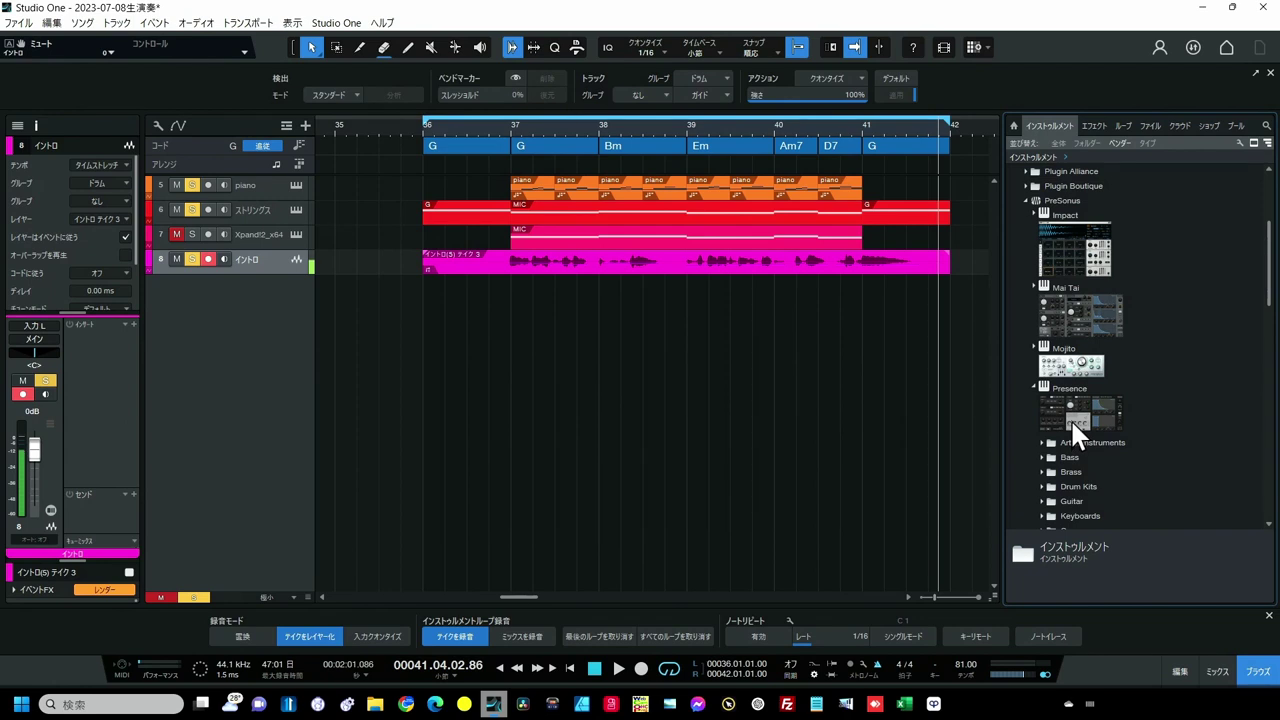
pyautogui.moveTo(1072, 408); pyautogui.dragTo(300, 354)
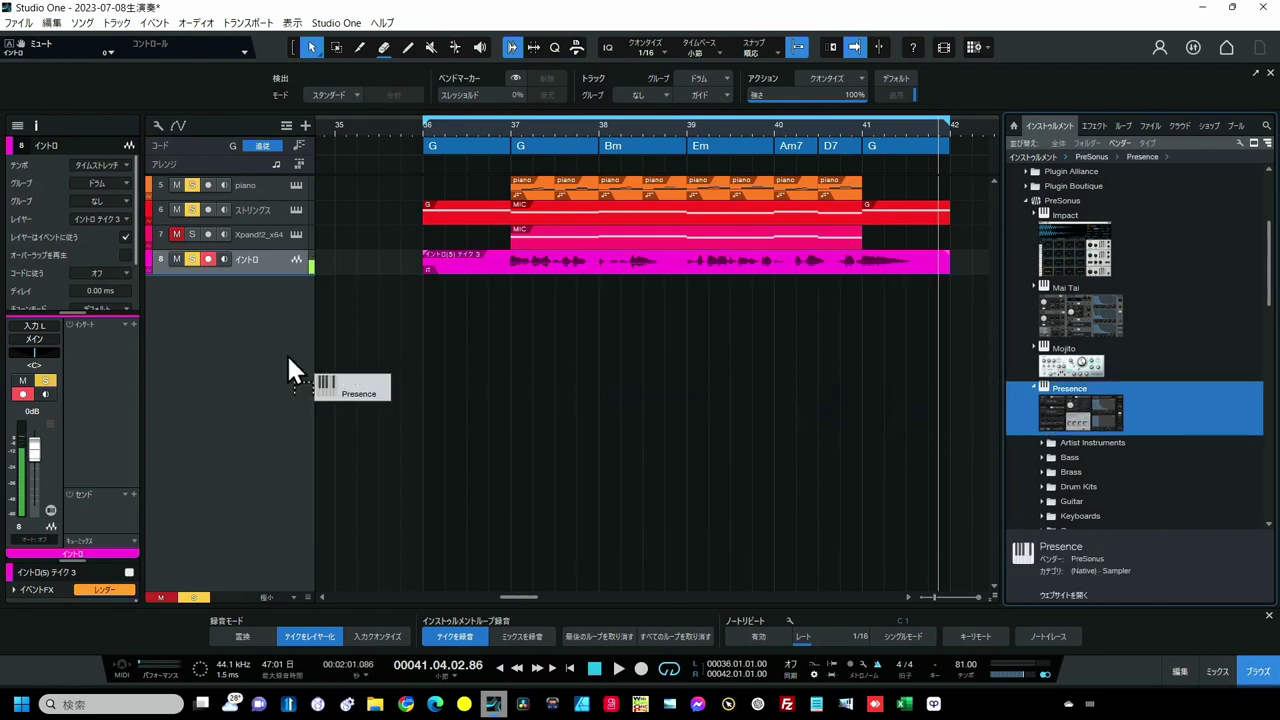
# - Load the Nylon Guitar Full preset from the Guitar, Nylon Guitar folder into Presence and close the instrument window
pyautogui.click(572, 146)
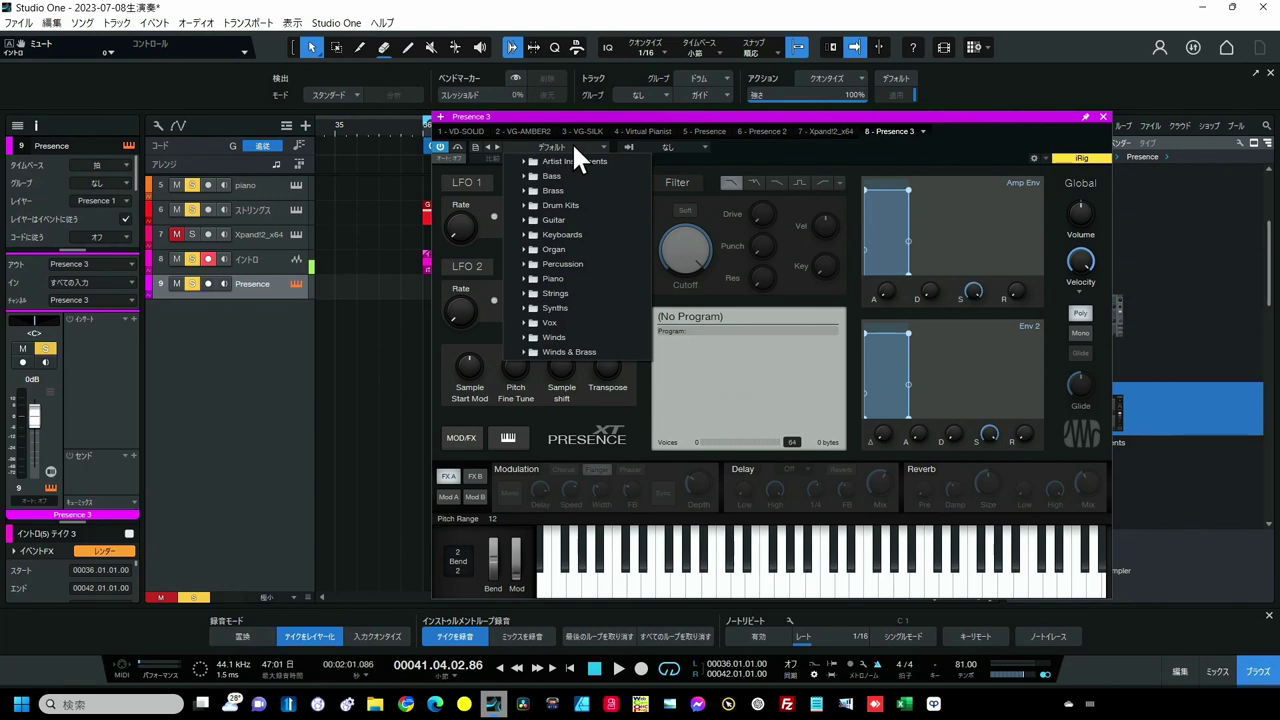
pyautogui.click(569, 217)
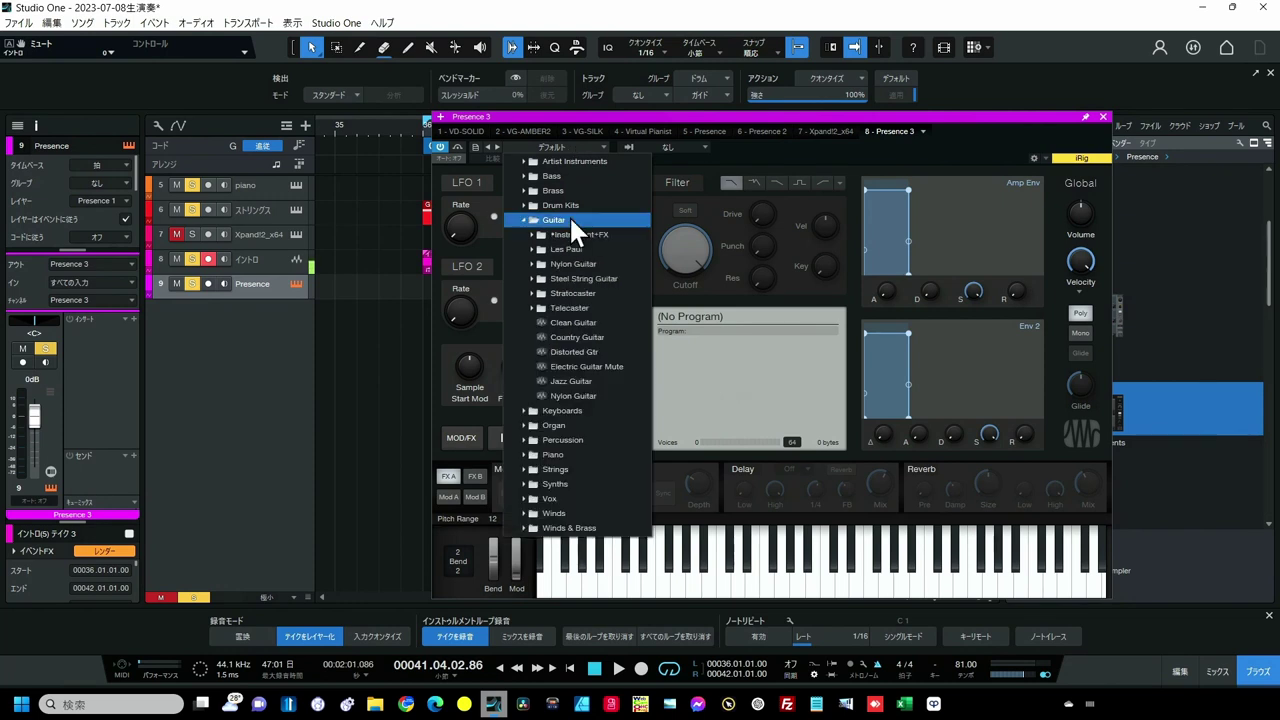
pyautogui.click(593, 262)
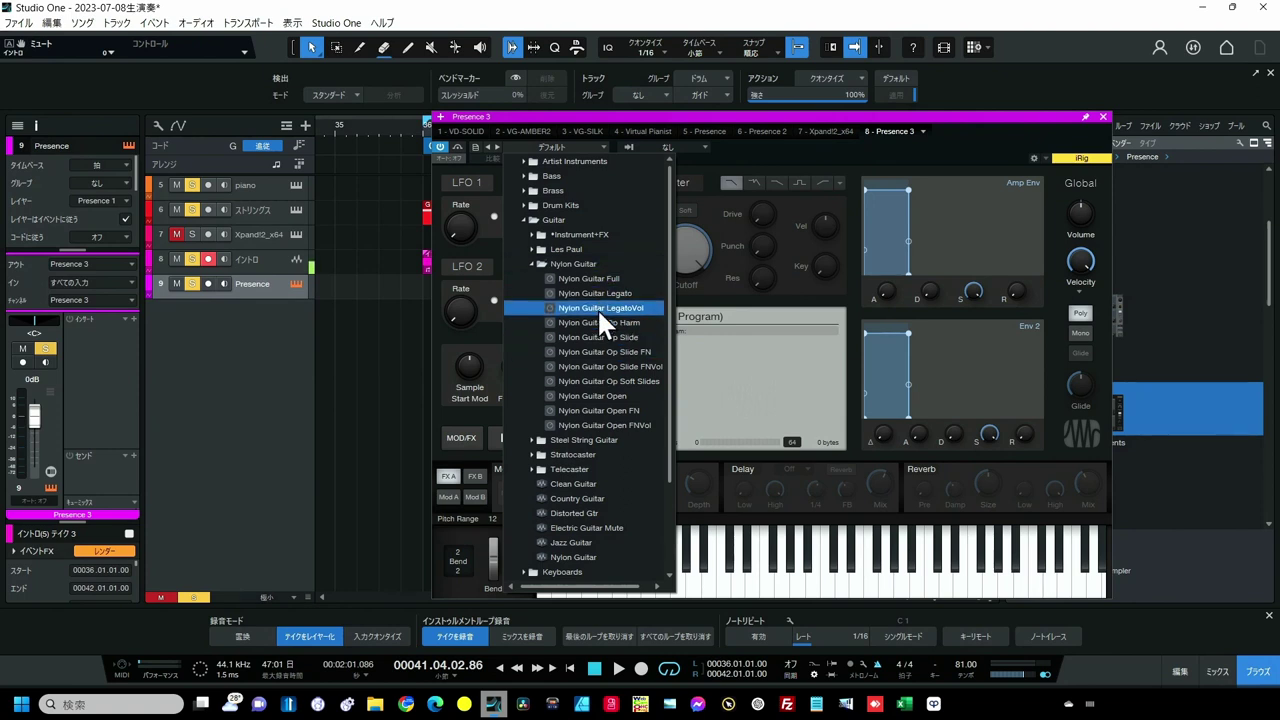
pyautogui.click(602, 279)
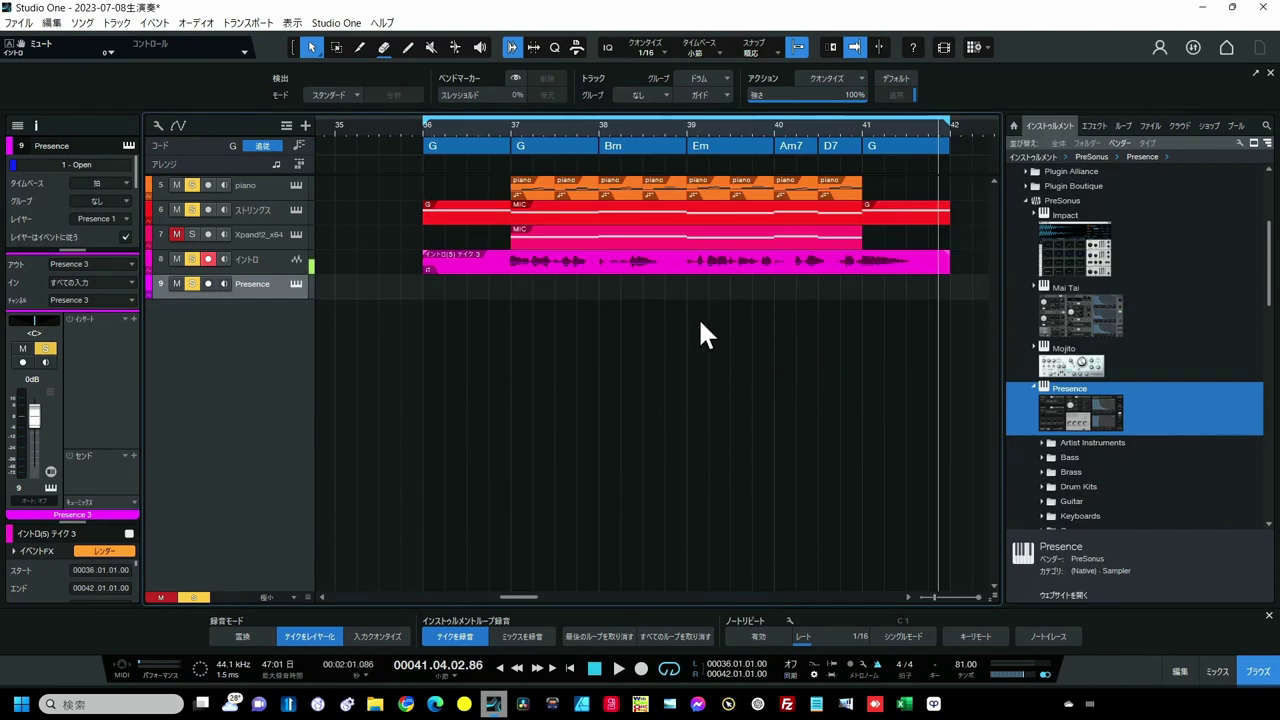
# - Convert the イントロ audio event into notes on the Presence track
pyautogui.click(640, 278)
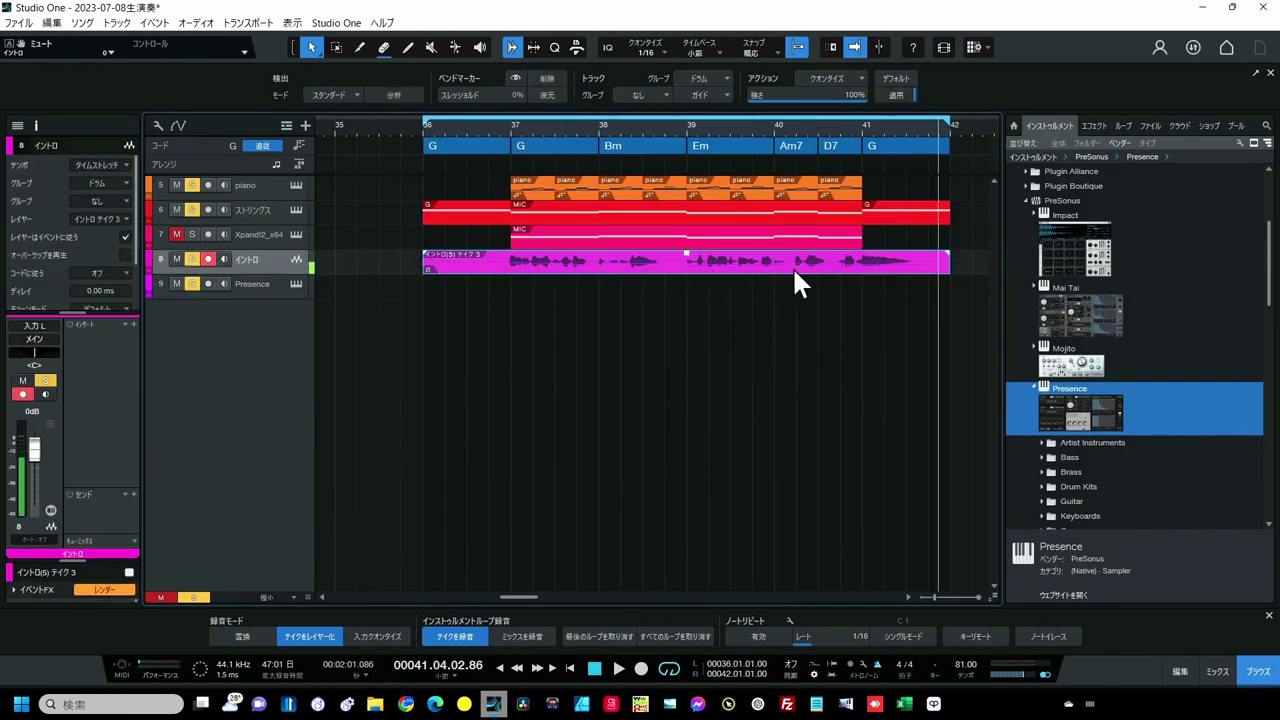
pyautogui.click(545, 263)
pyautogui.moveTo(543, 260); pyautogui.dragTo(546, 285)
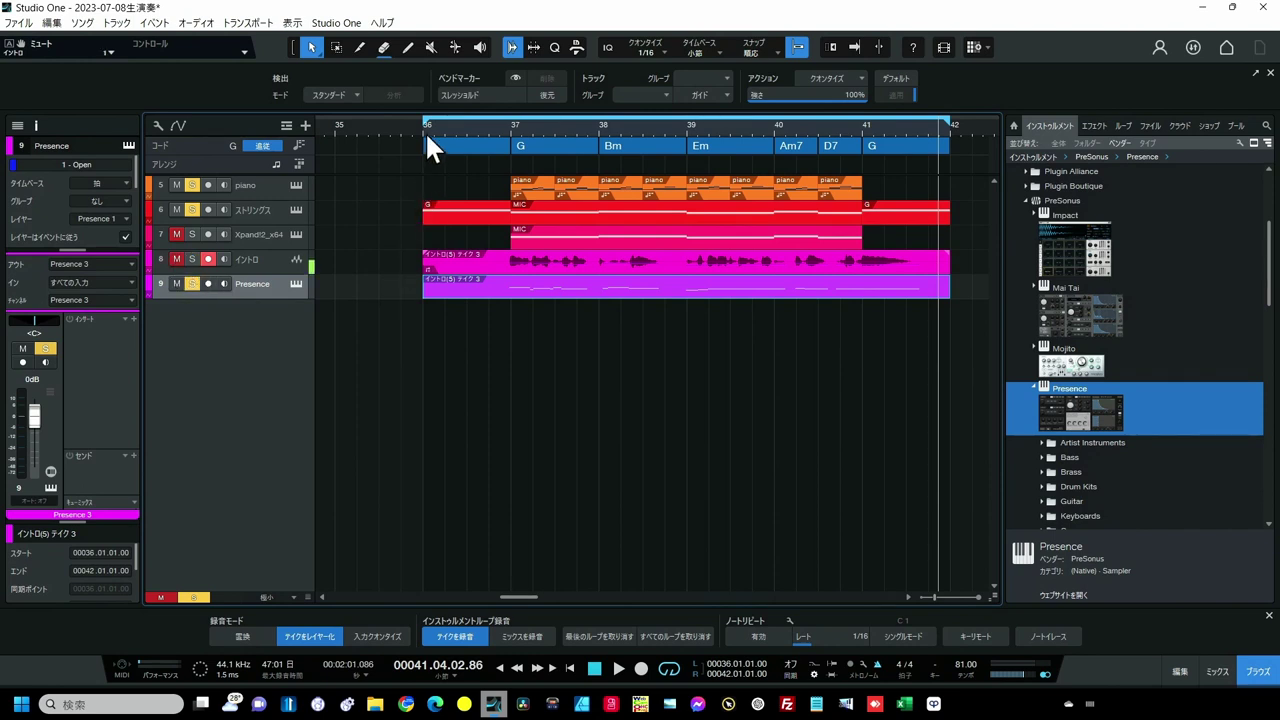
# - Play the intro from bar 36 to check the converted nylon guitar part, and stop playback
pyautogui.moveTo(425, 131); pyautogui.dragTo(396, 122)
pyautogui.press('space')
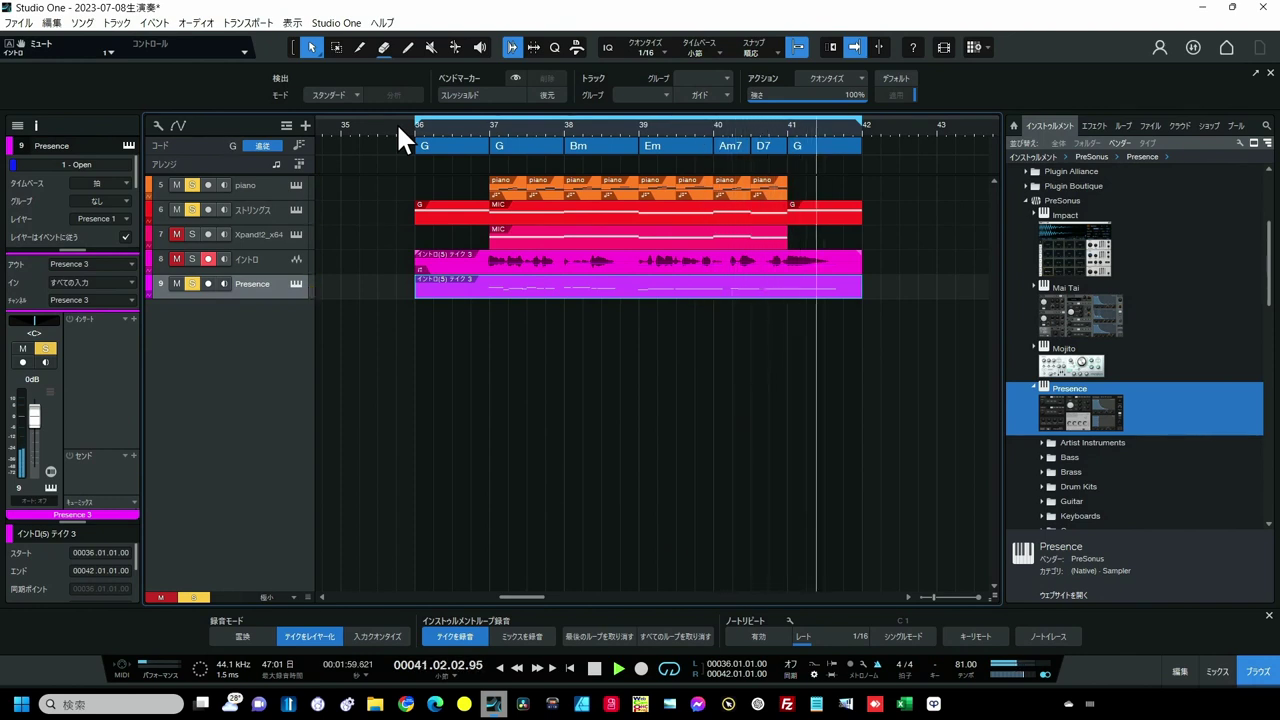
pyautogui.press('space')
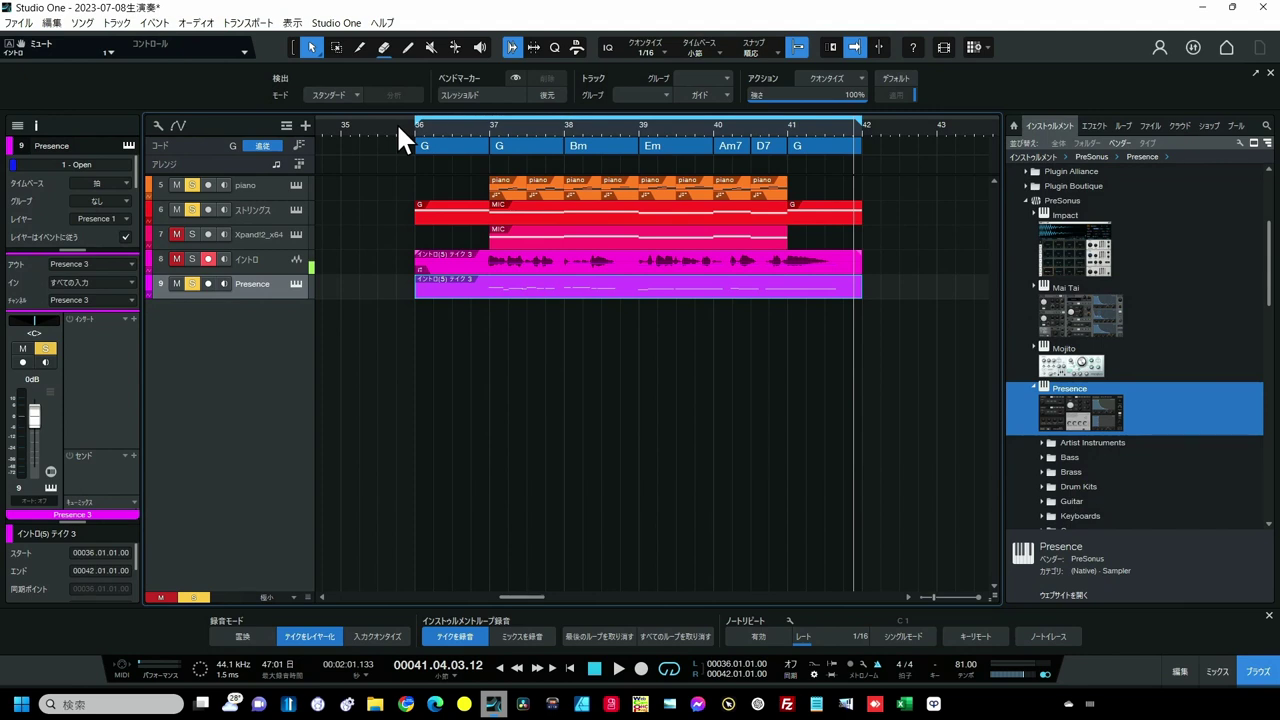
# - Open the Presence event in the note editor and quantize all of its notes to 1/16
pyautogui.doubleClick(515, 283)
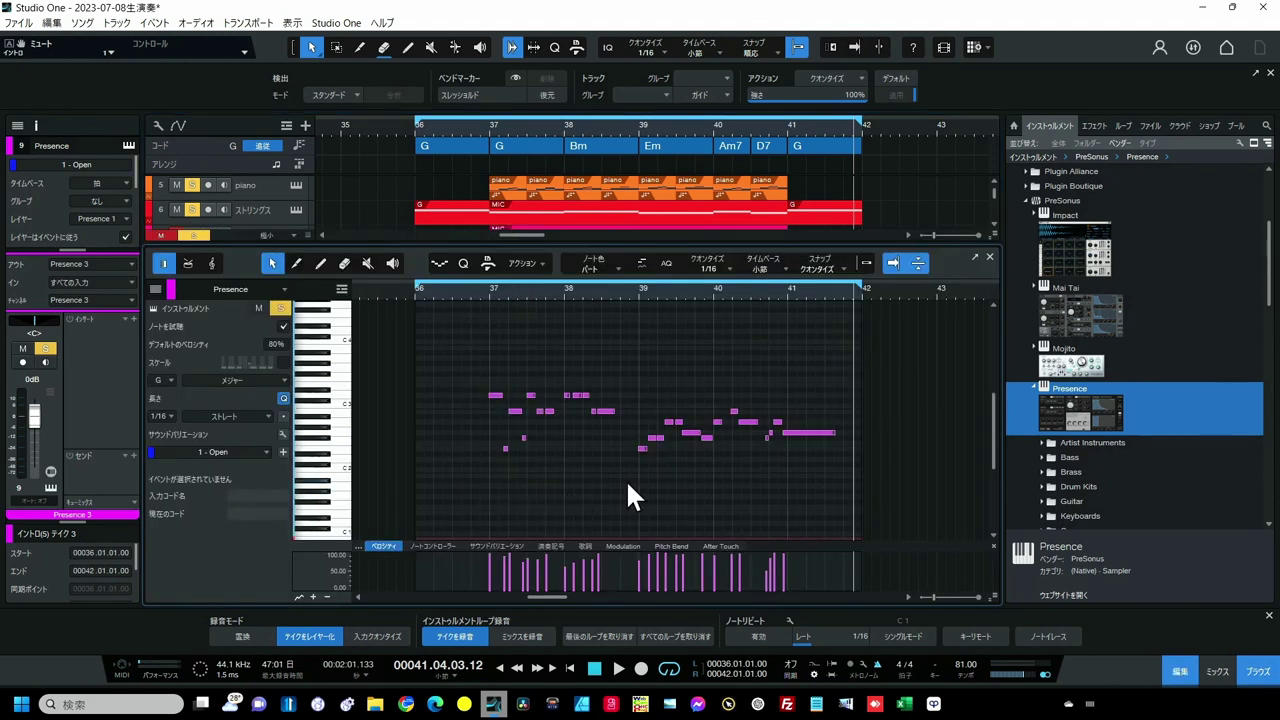
pyautogui.scroll(3, 466, 320)
pyautogui.scroll(-3, 487, 284)
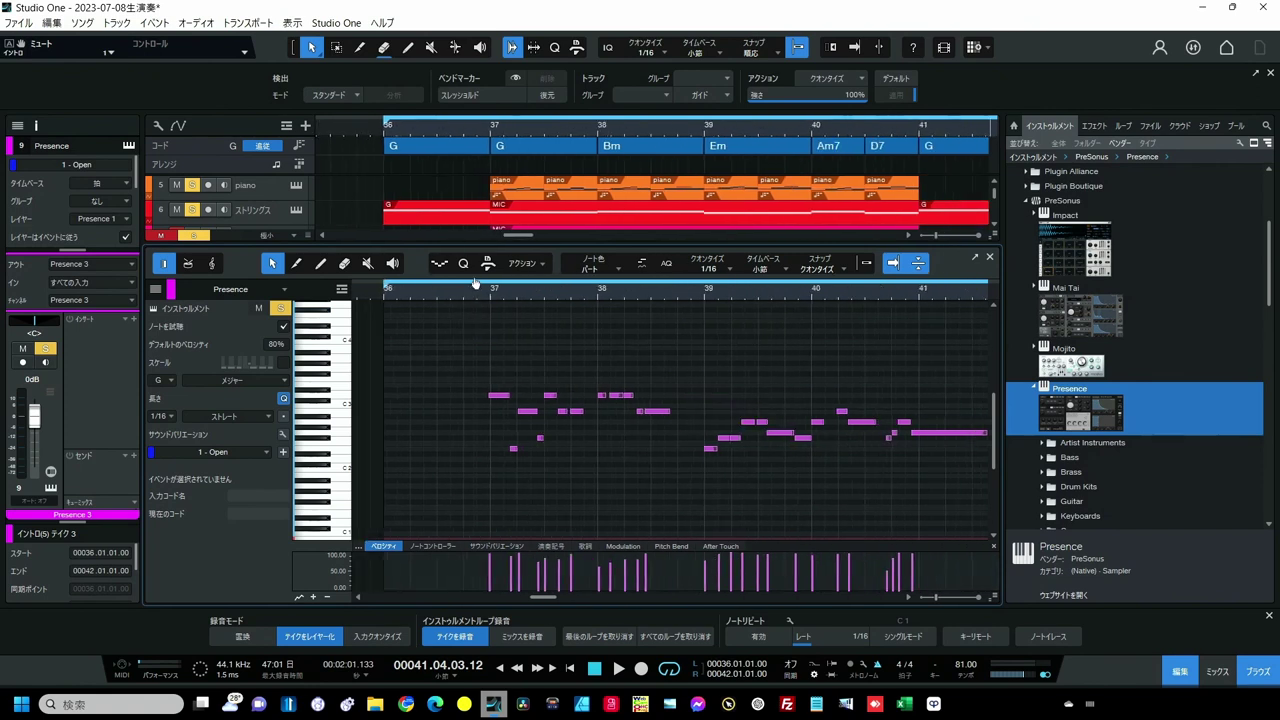
pyautogui.scroll(-1, 434, 283)
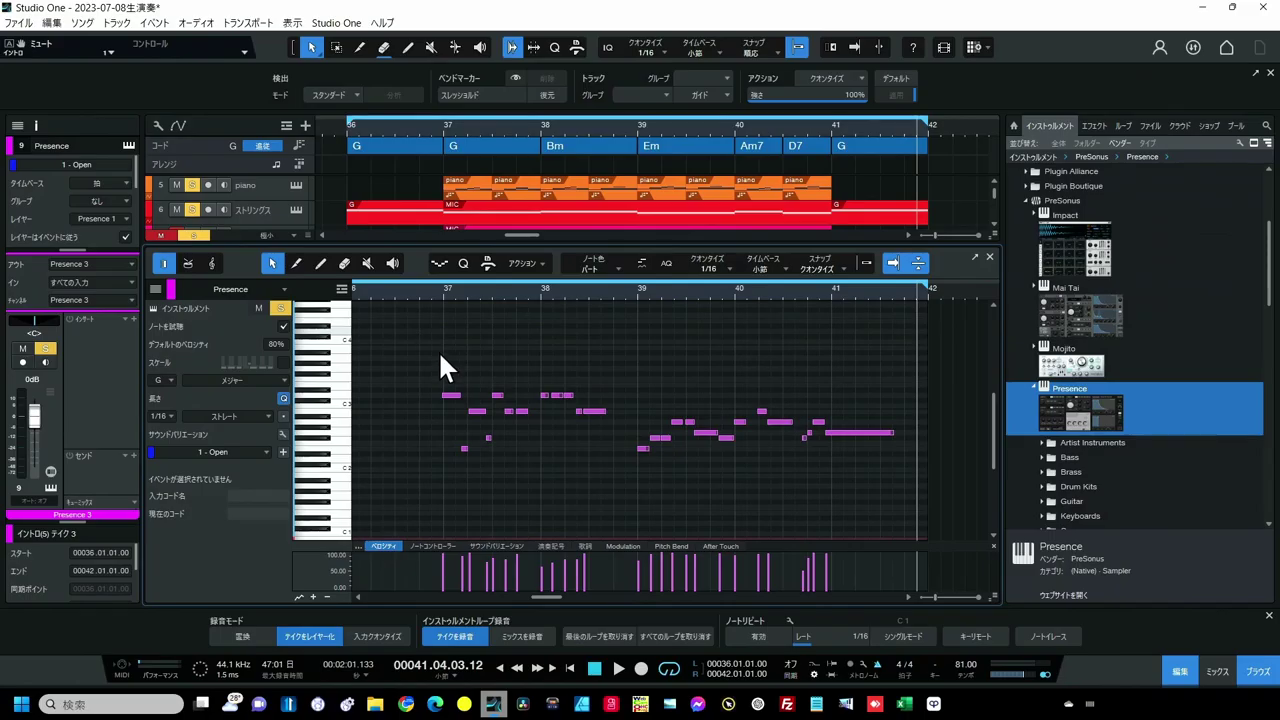
pyautogui.moveTo(416, 328); pyautogui.dragTo(935, 502)
pyautogui.press('q')
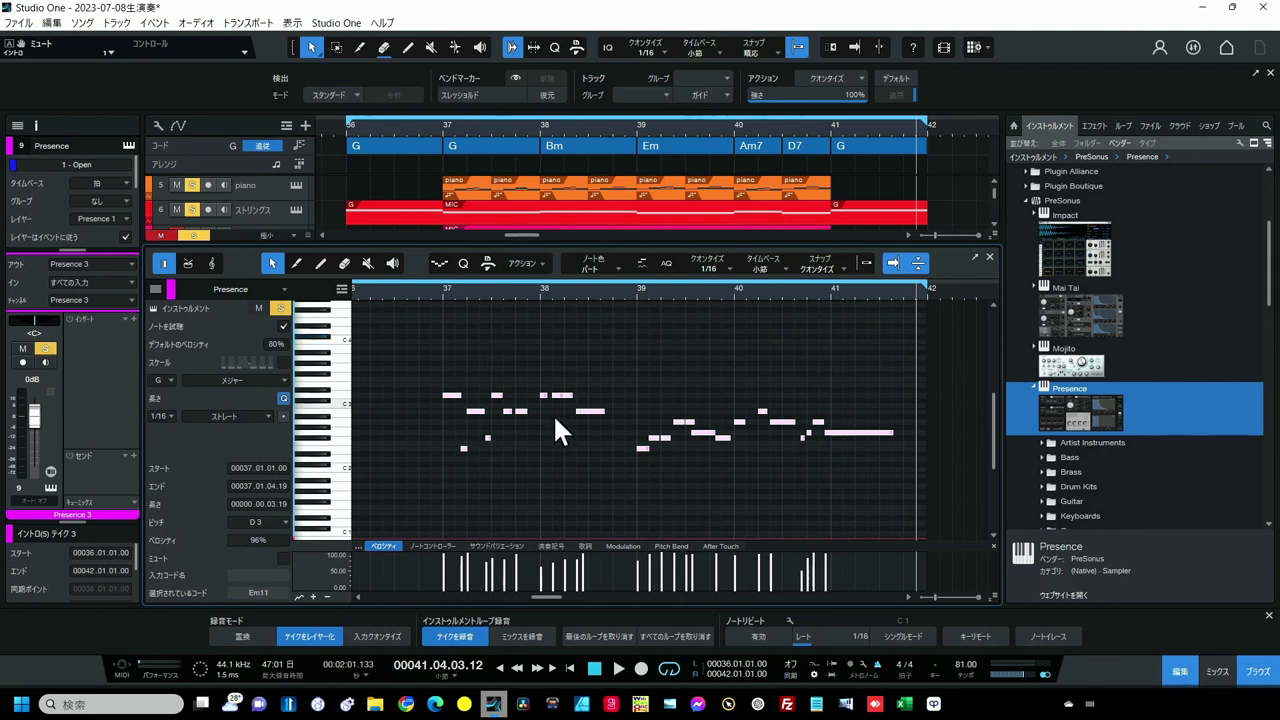
# - Apply the 長さ action with レガート + オーバーラップ修正 and zero overlap to the notes in bars 37 and 38
pyautogui.moveTo(401, 345); pyautogui.dragTo(667, 502)
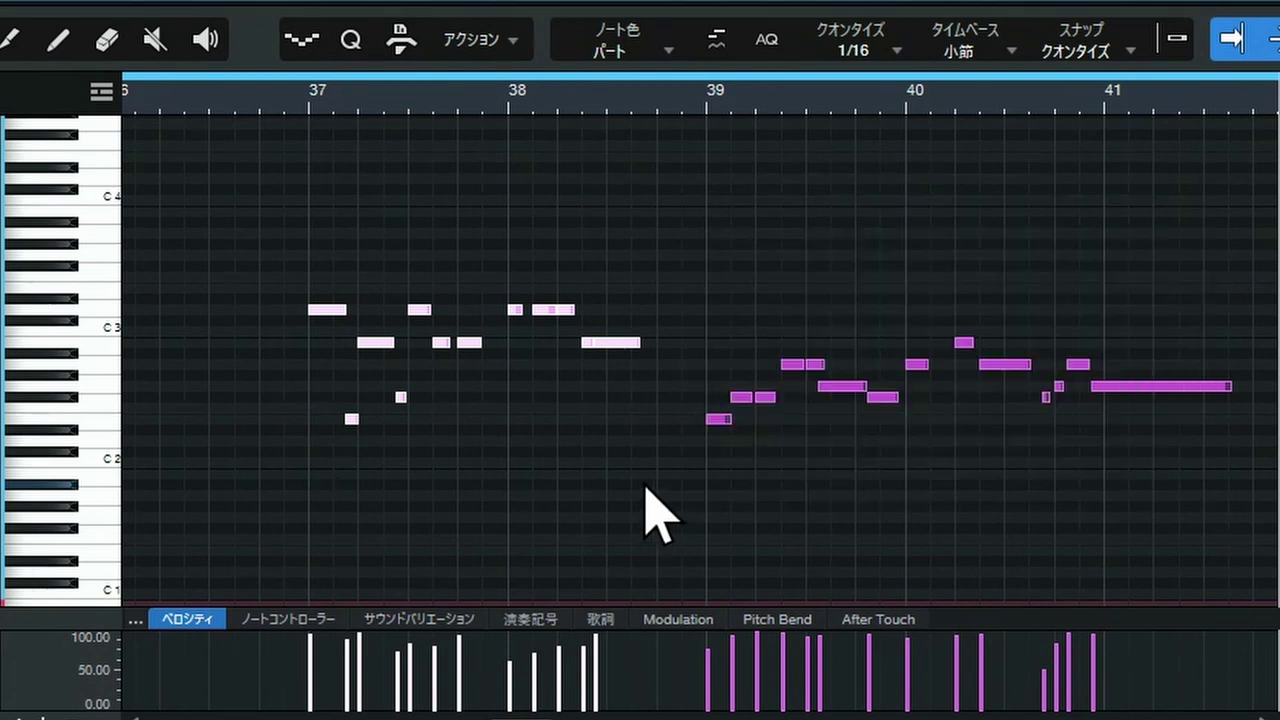
pyautogui.click(510, 42)
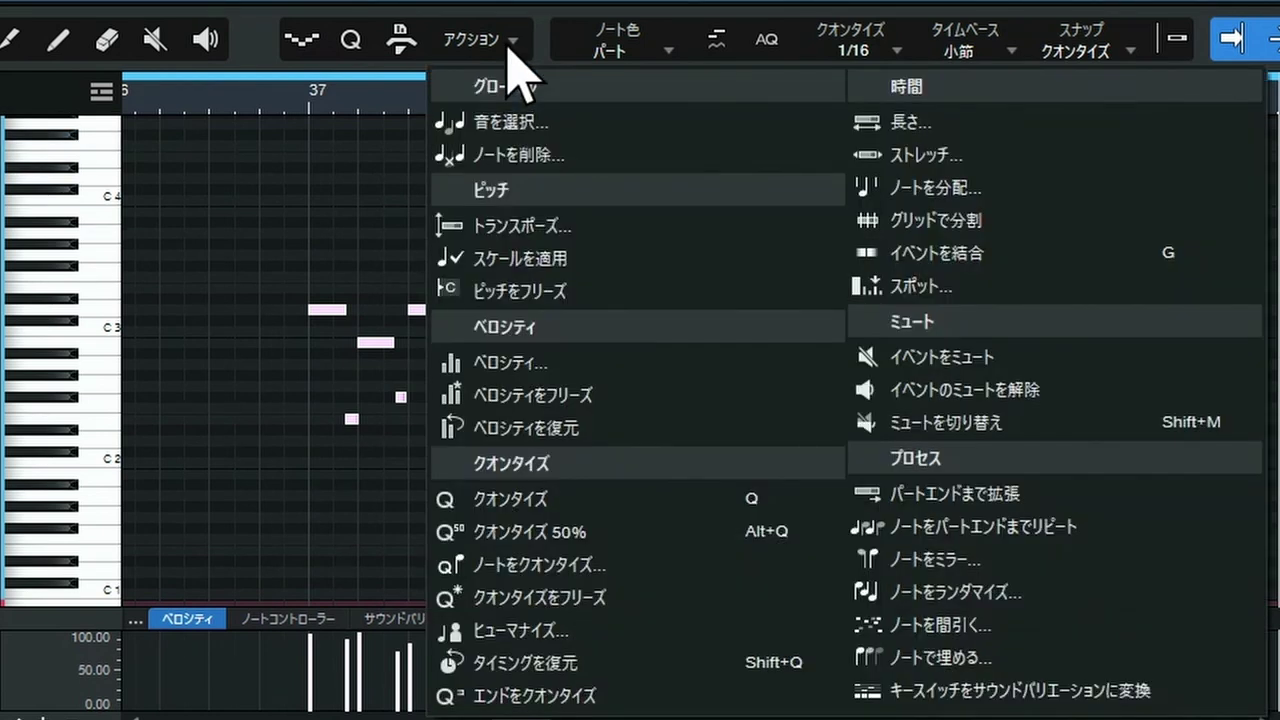
pyautogui.click(862, 128)
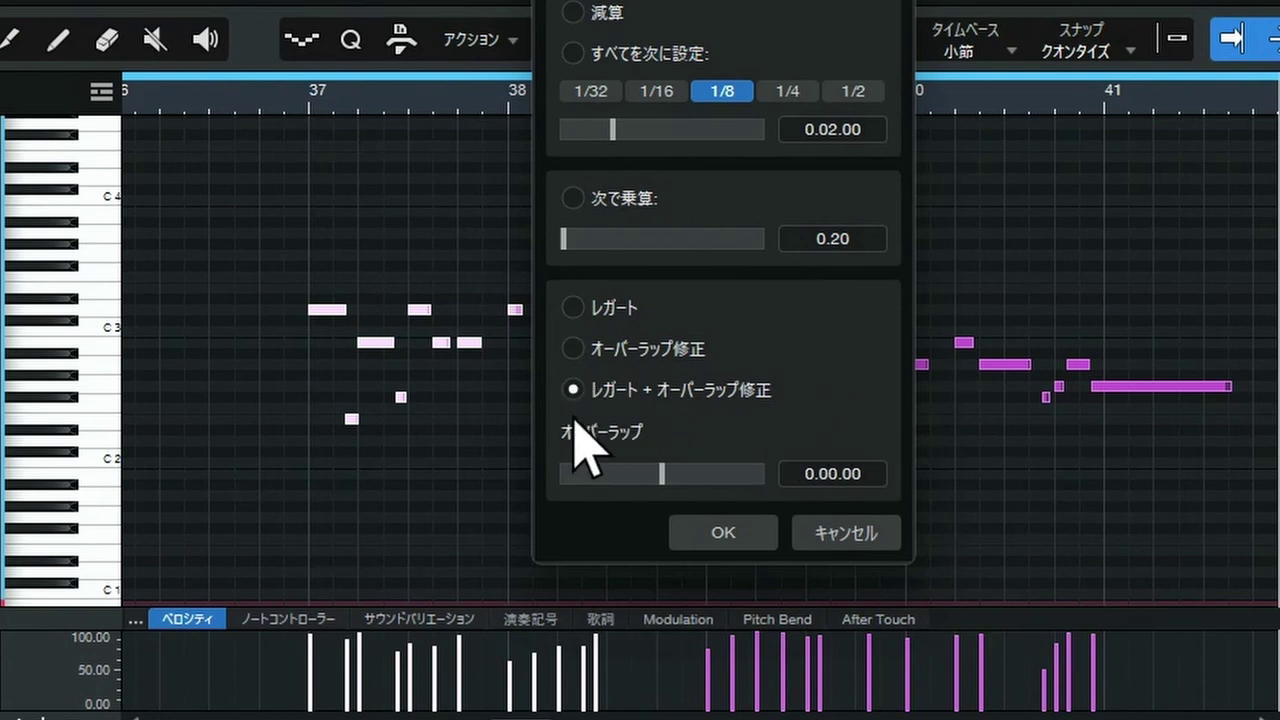
pyautogui.click(743, 527)
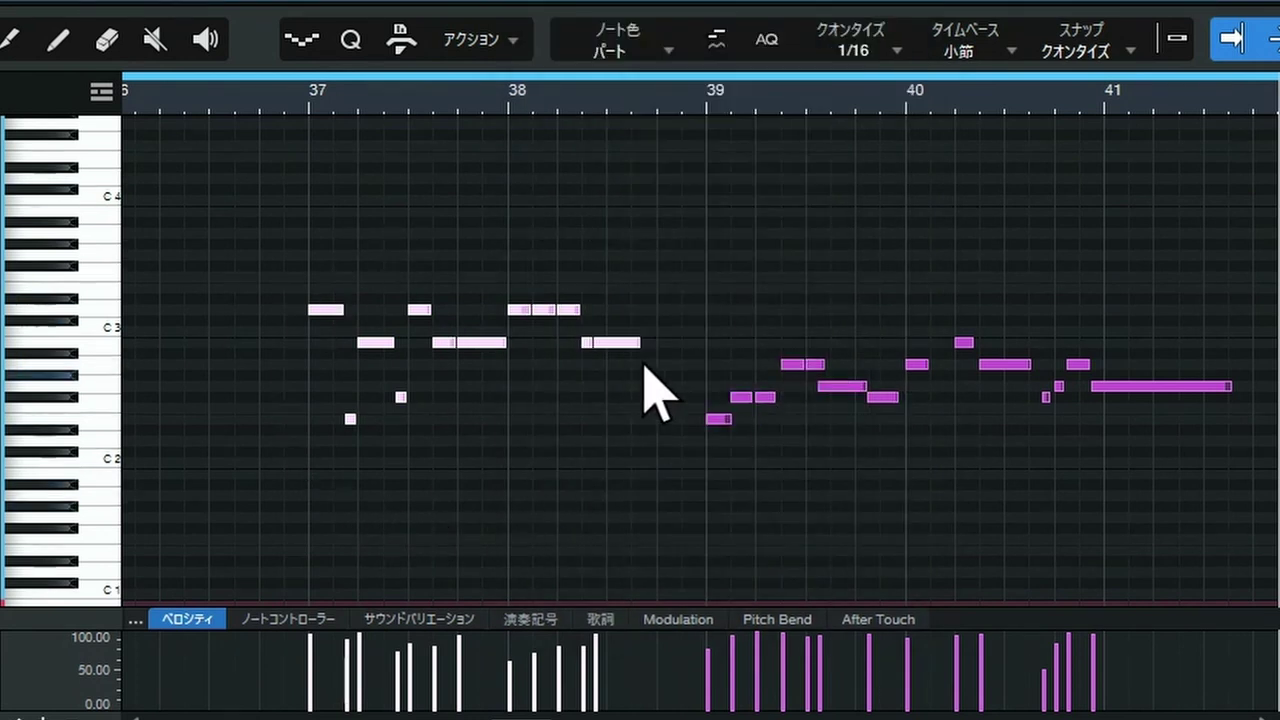
# - Apply the same レガート + オーバーラップ修正 length action with zero overlap to the notes from bar 39 onward
pyautogui.moveTo(646, 490); pyautogui.dragTo(1272, 290)
pyautogui.click(462, 42)
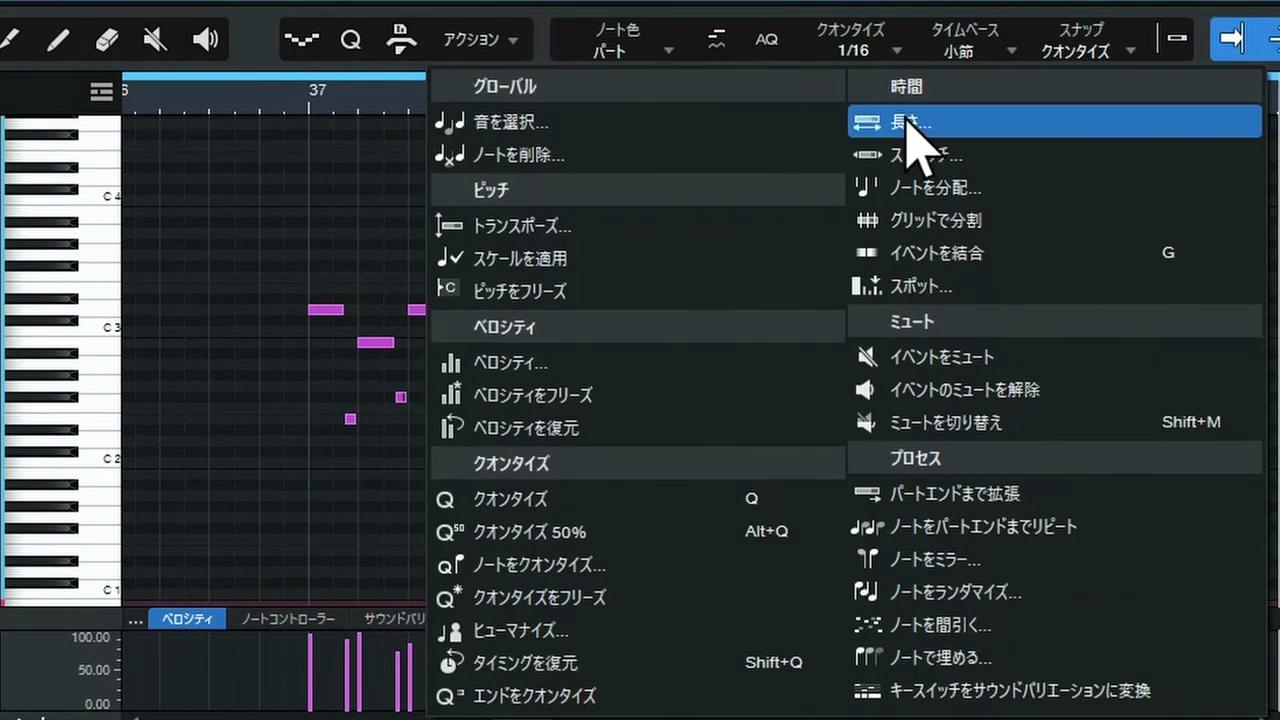
pyautogui.click(880, 122)
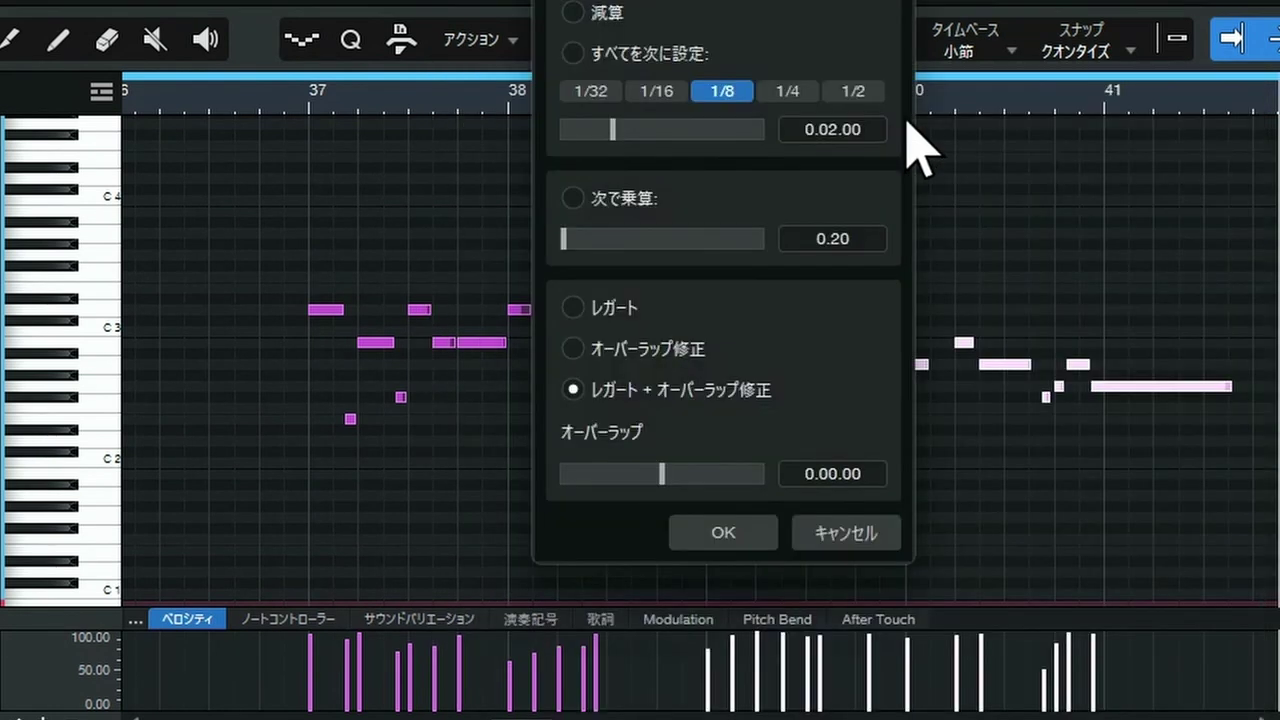
pyautogui.click(724, 533)
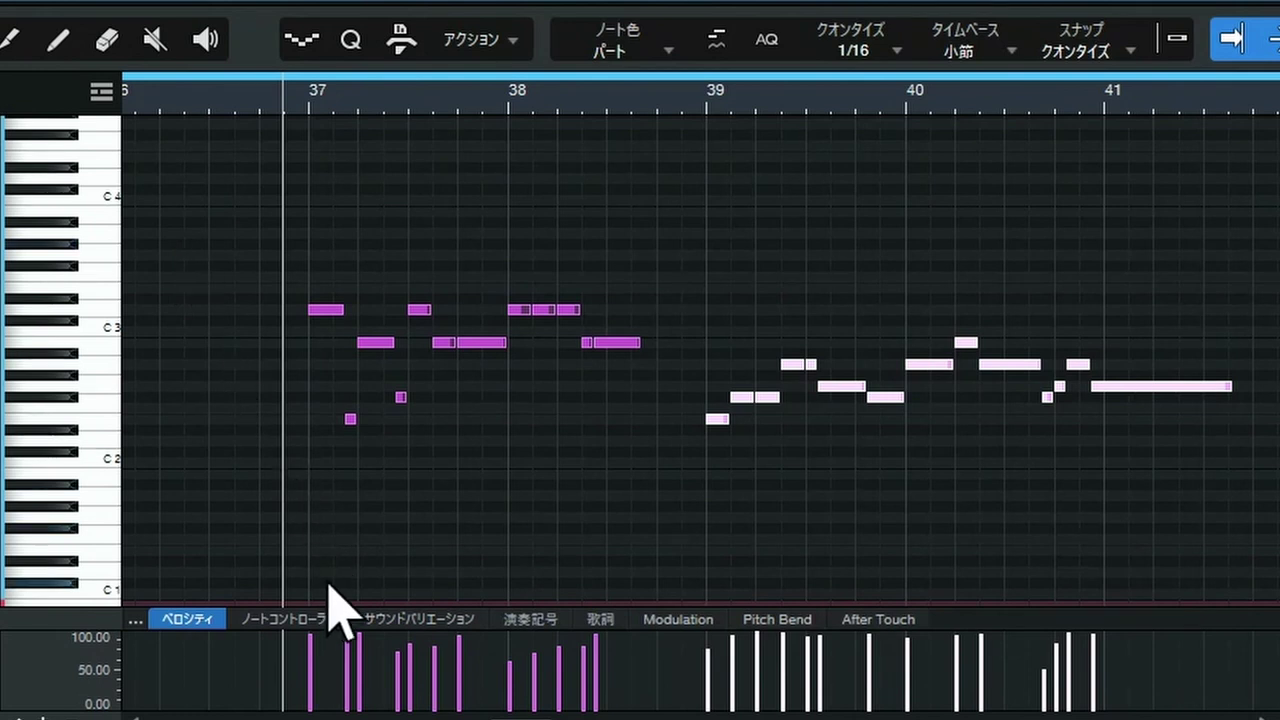
# - Even out the velocities of all notes in the Presence part and set them to 75%
pyautogui.moveTo(215, 218); pyautogui.dragTo(1242, 565)
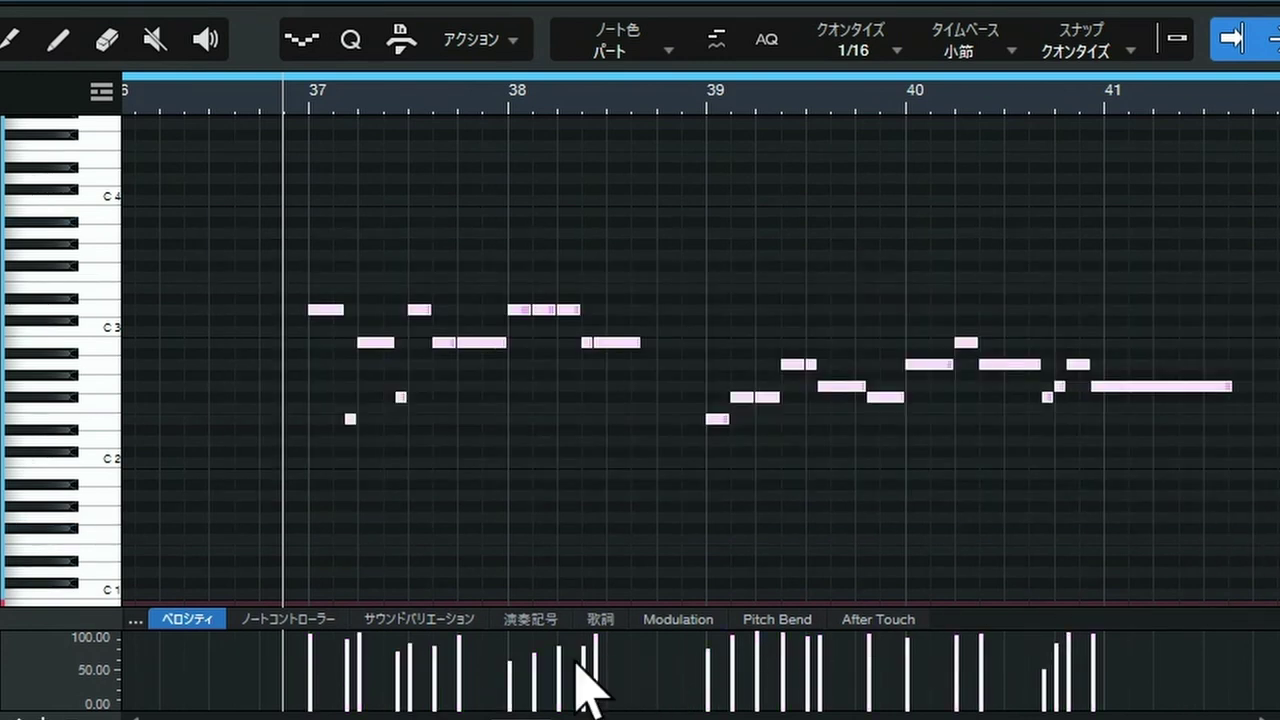
pyautogui.moveTo(512, 680)
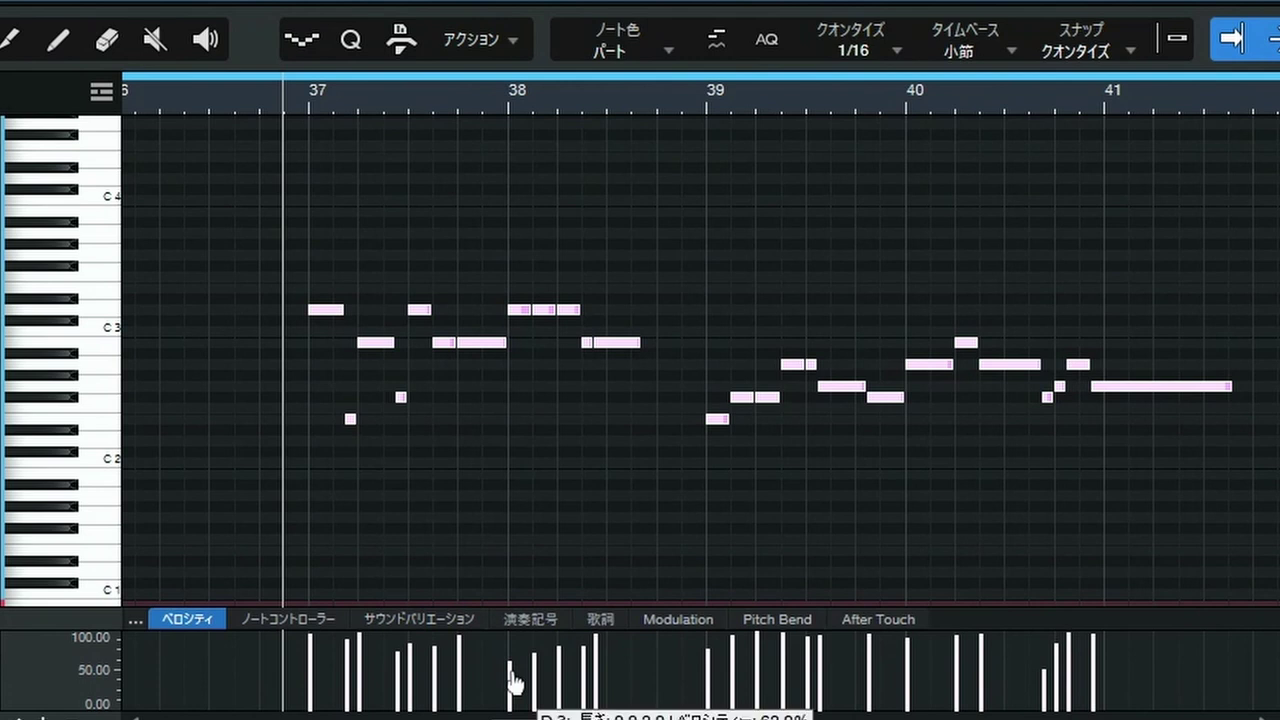
pyautogui.moveTo(512, 680); pyautogui.dragTo(517, 634)
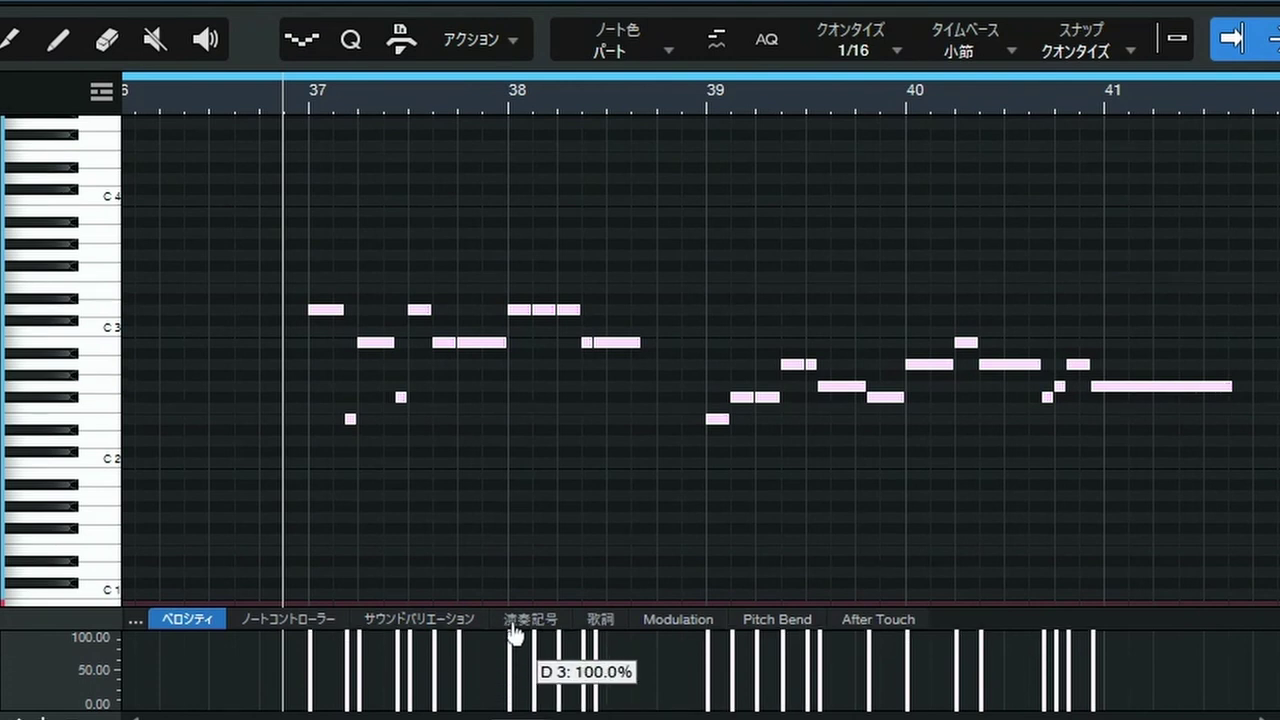
pyautogui.moveTo(509, 643)
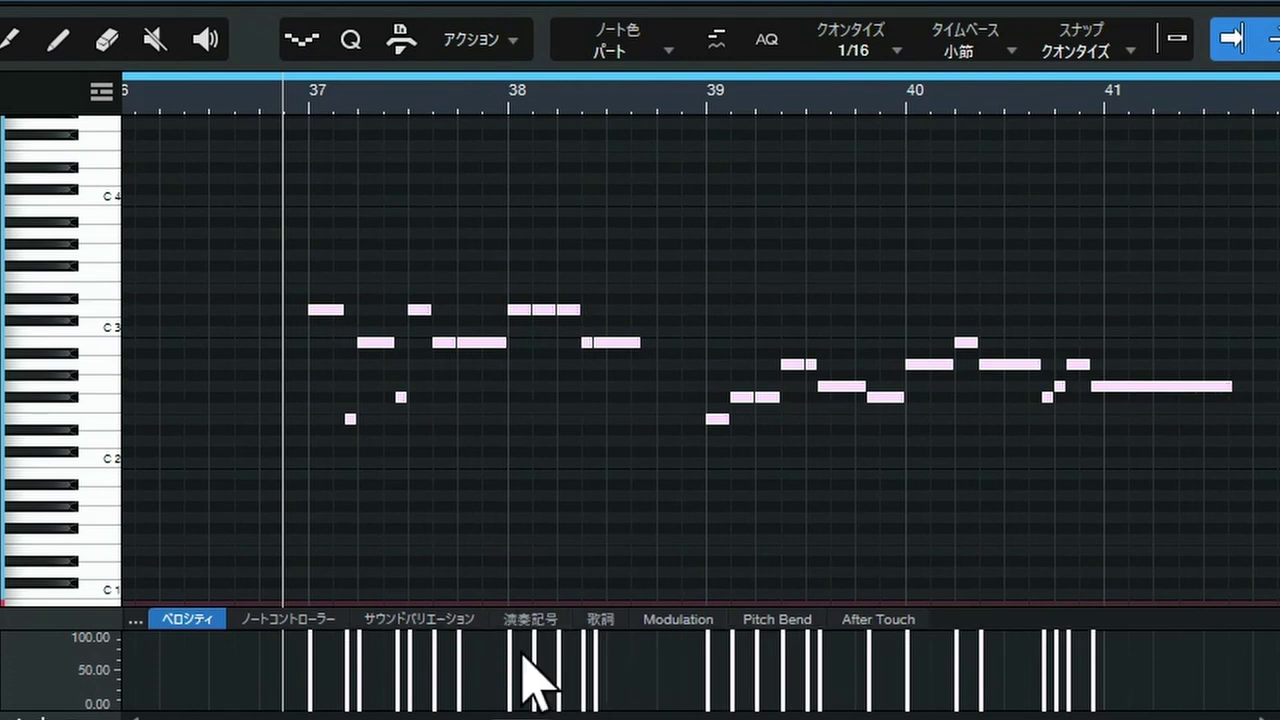
pyautogui.moveTo(509, 643); pyautogui.dragTo(511, 667)
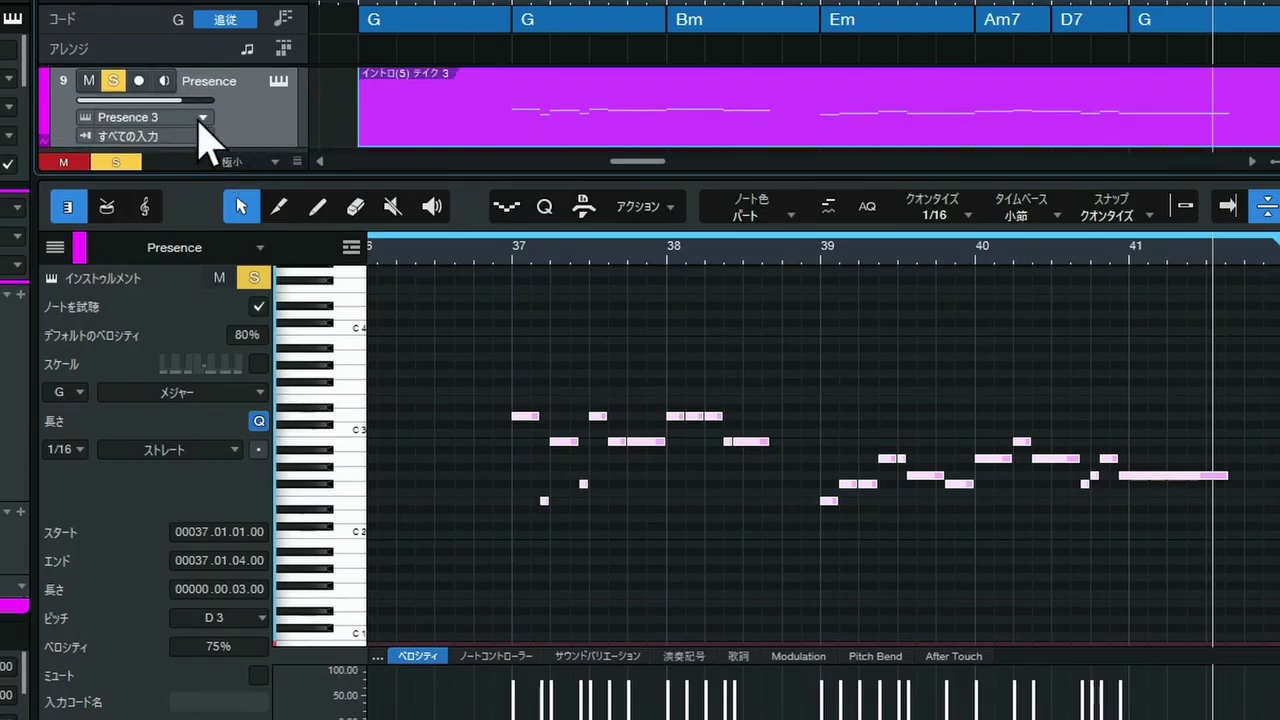
# - Raise the Presence track's volume slightly and play the melody from just before bar 37
pyautogui.moveTo(184, 104); pyautogui.dragTo(196, 118)
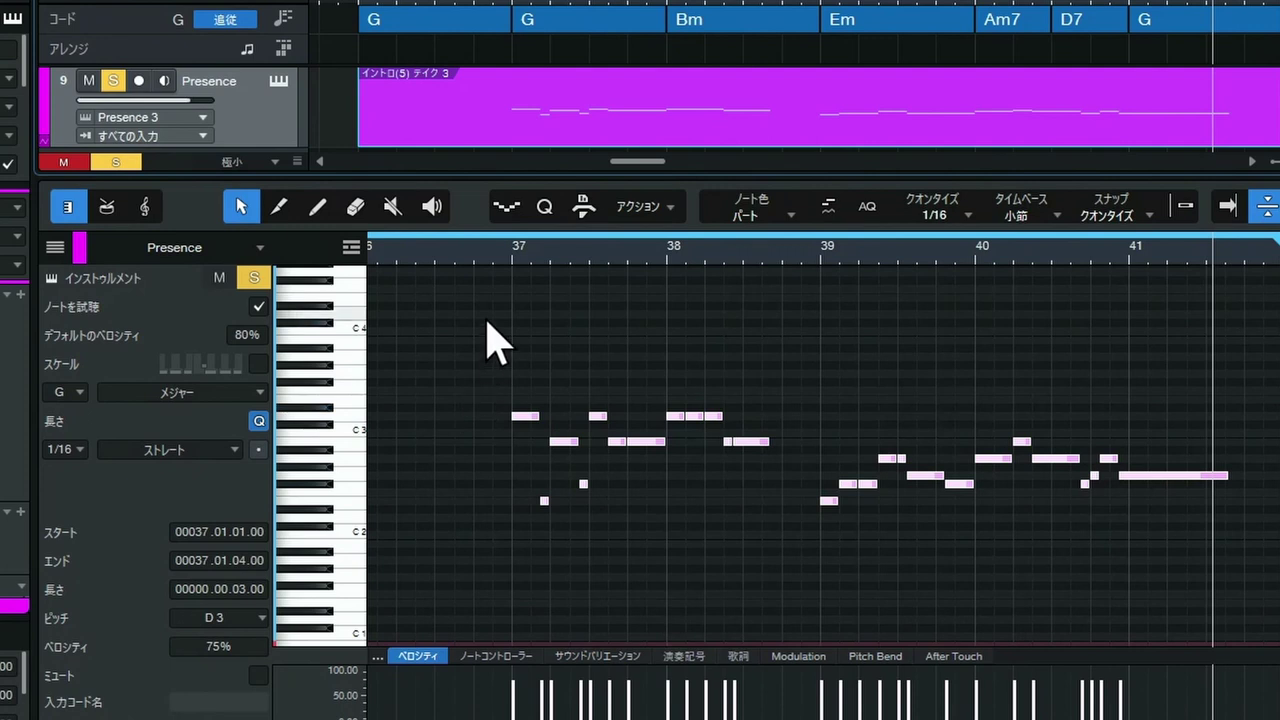
pyautogui.click(499, 262)
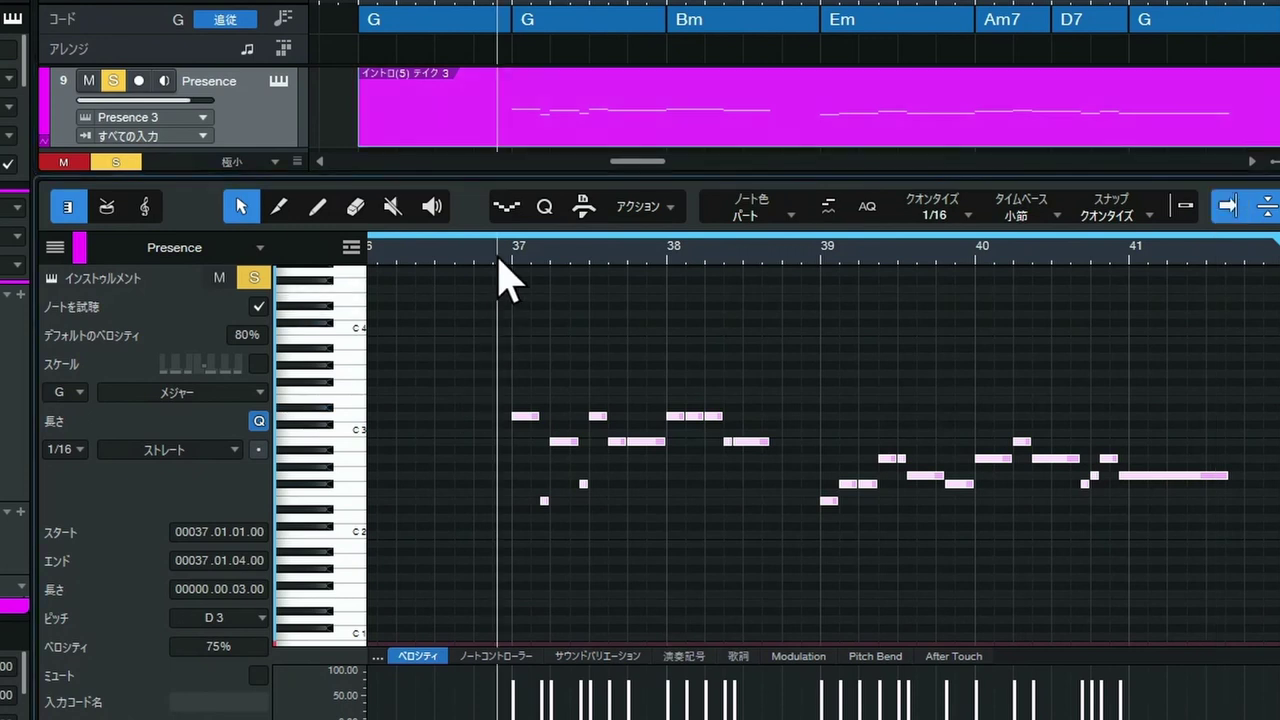
pyautogui.press('space')
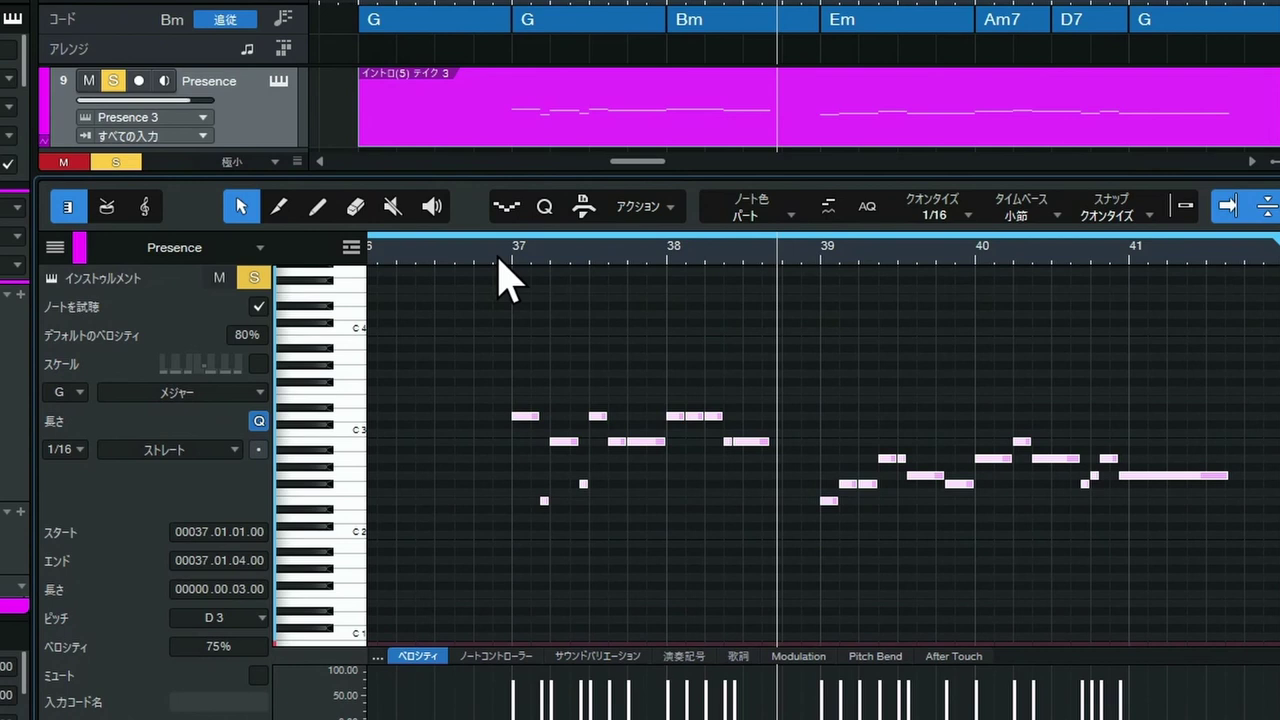
pyautogui.click(499, 263)
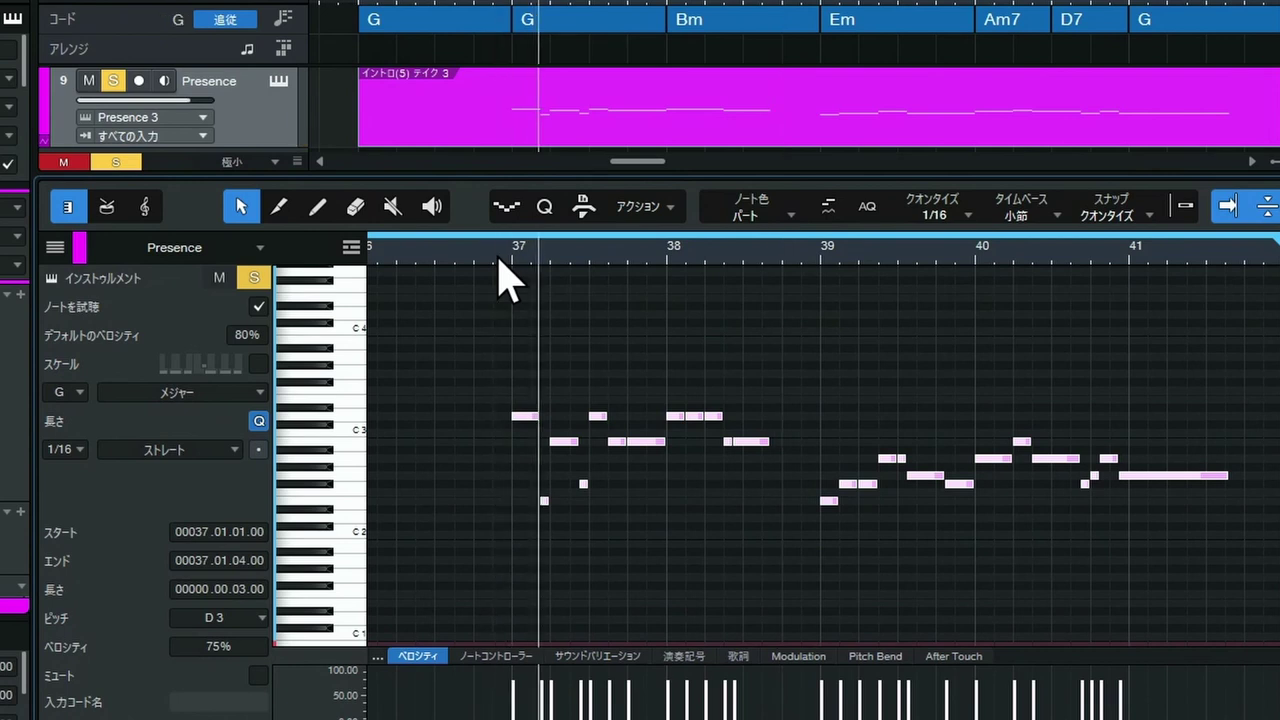
# - Shorten bar 37's first D3 note to length 0.00.02.09 and extend the following E2 note's start back to 37.01.02.99
pyautogui.scroll(3, 498, 280)
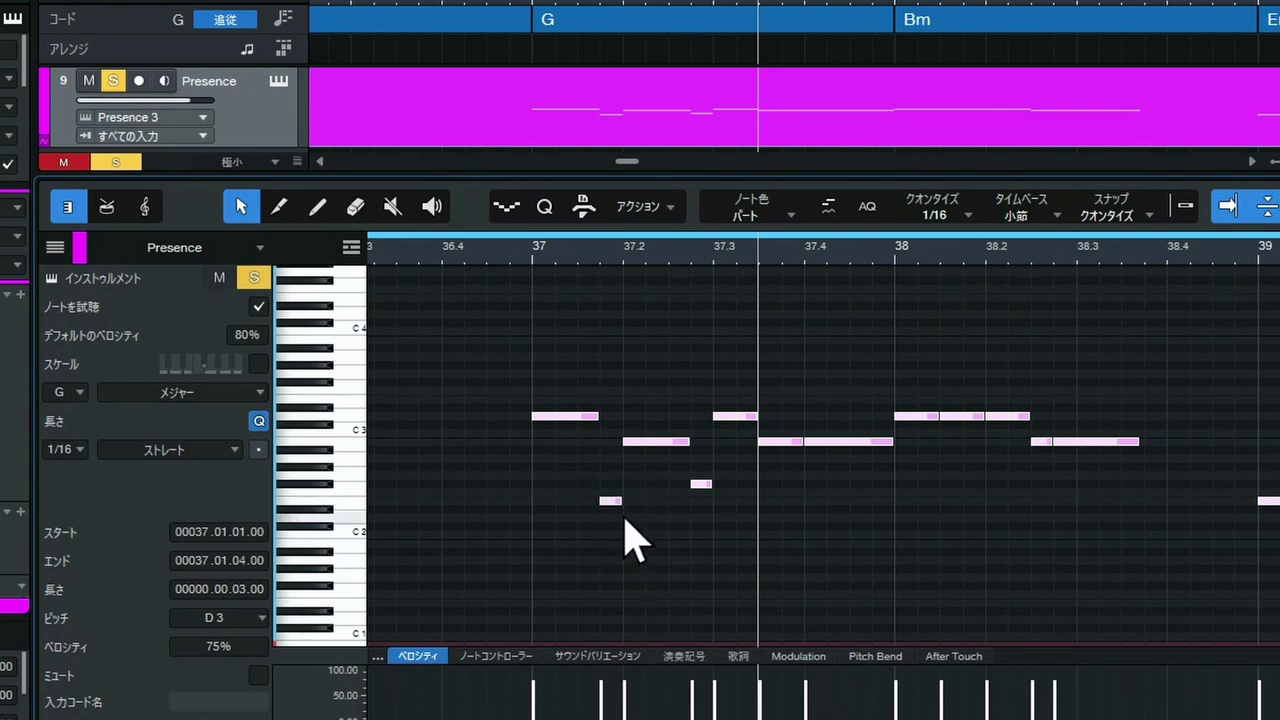
pyautogui.click(600, 462)
pyautogui.moveTo(597, 416); pyautogui.dragTo(578, 424)
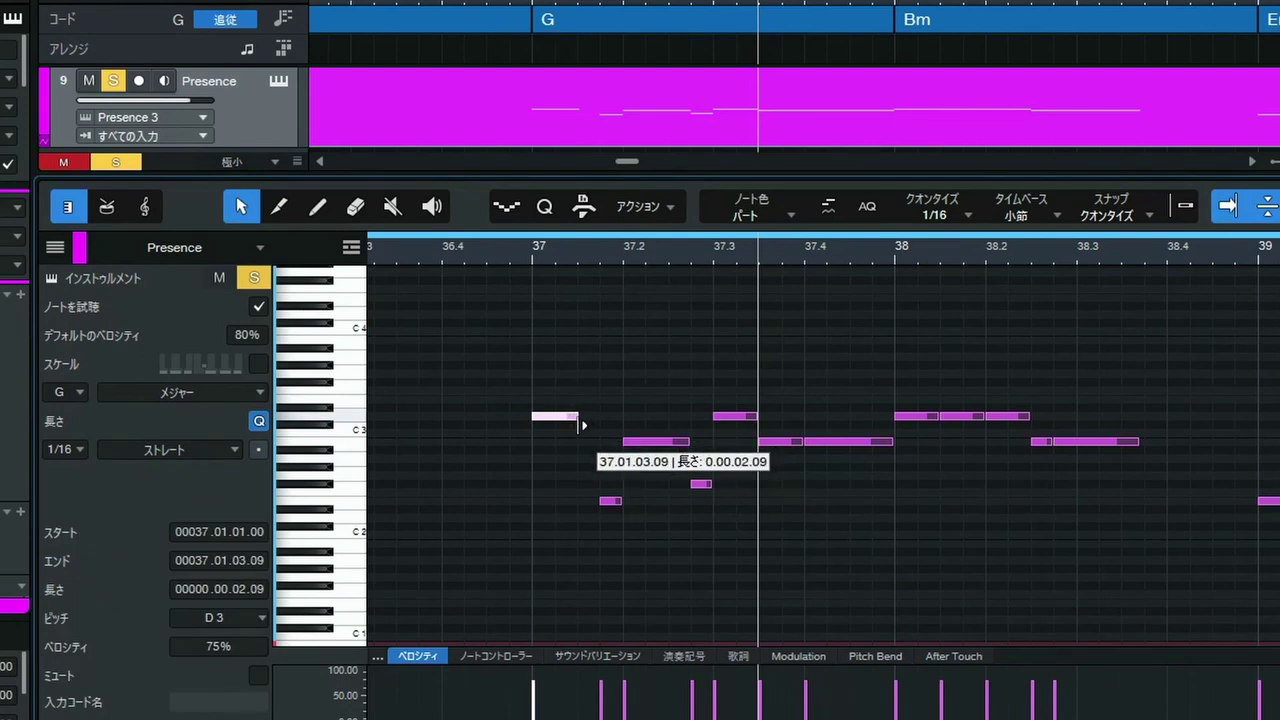
pyautogui.moveTo(600, 500); pyautogui.dragTo(571, 506)
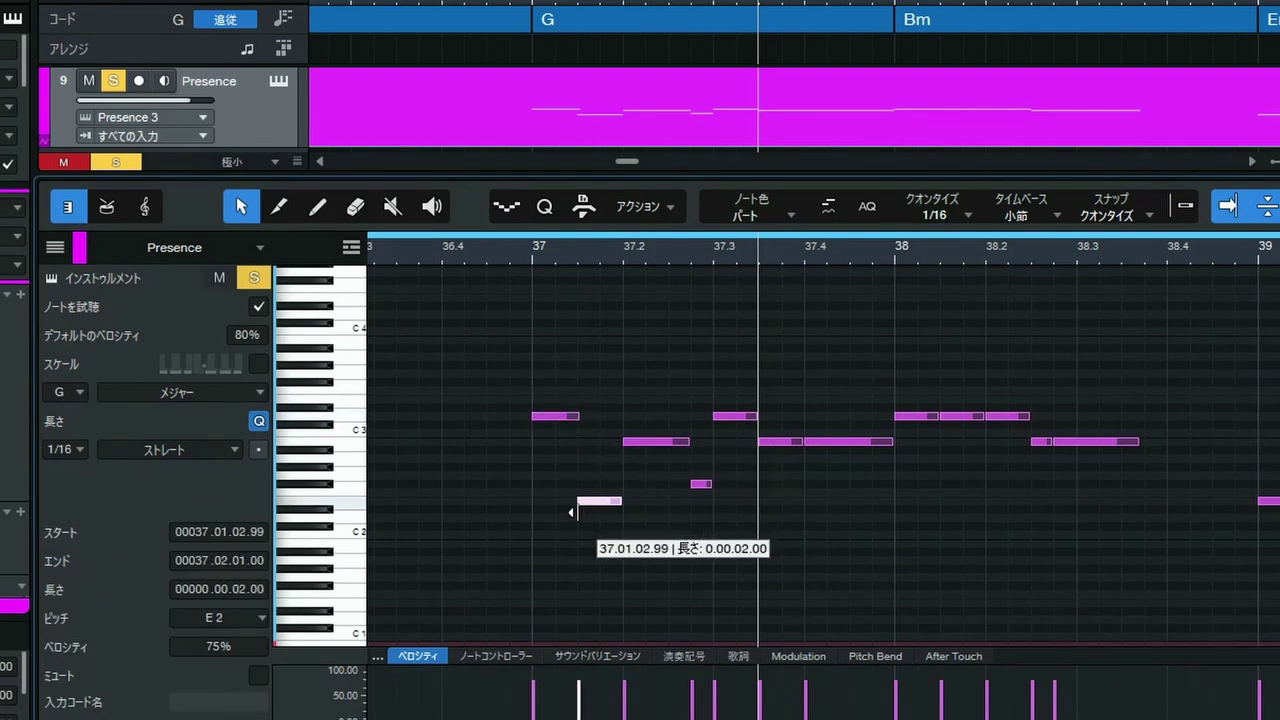
# - Turn snapping on in the note editor and play the melody from just before bar 37
pyautogui.click(1183, 206)
pyautogui.click(507, 255)
pyautogui.press('space')
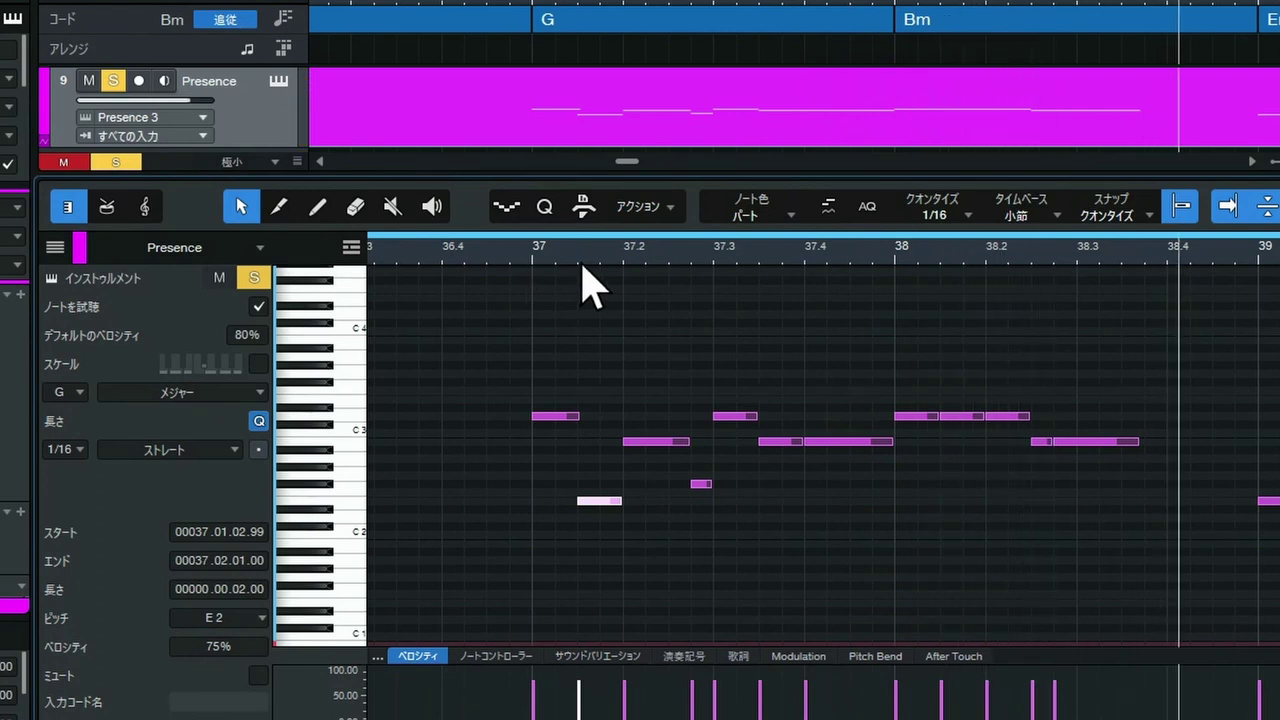
# - Raise bar 39's first F#2 note, starting at 39.01.03.00, to G2 and play from just before bar 39
pyautogui.moveTo(560, 250); pyautogui.dragTo(388, 245)
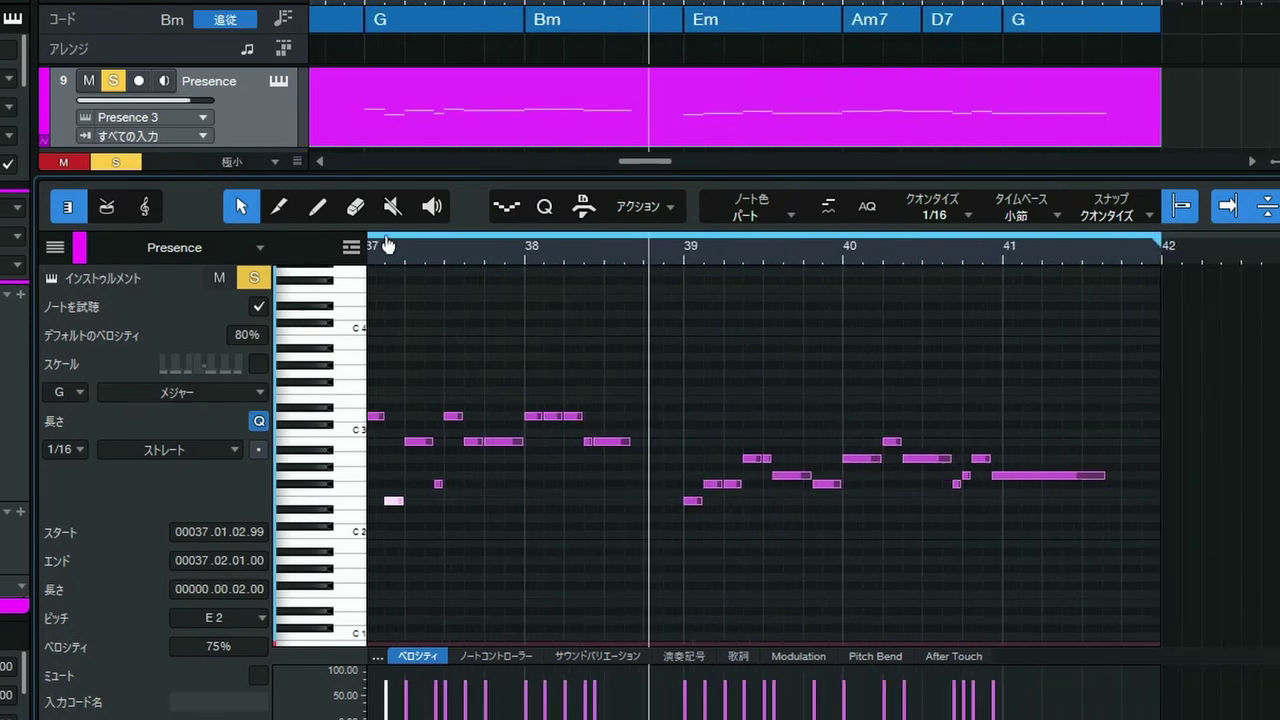
pyautogui.scroll(2, 531, 255)
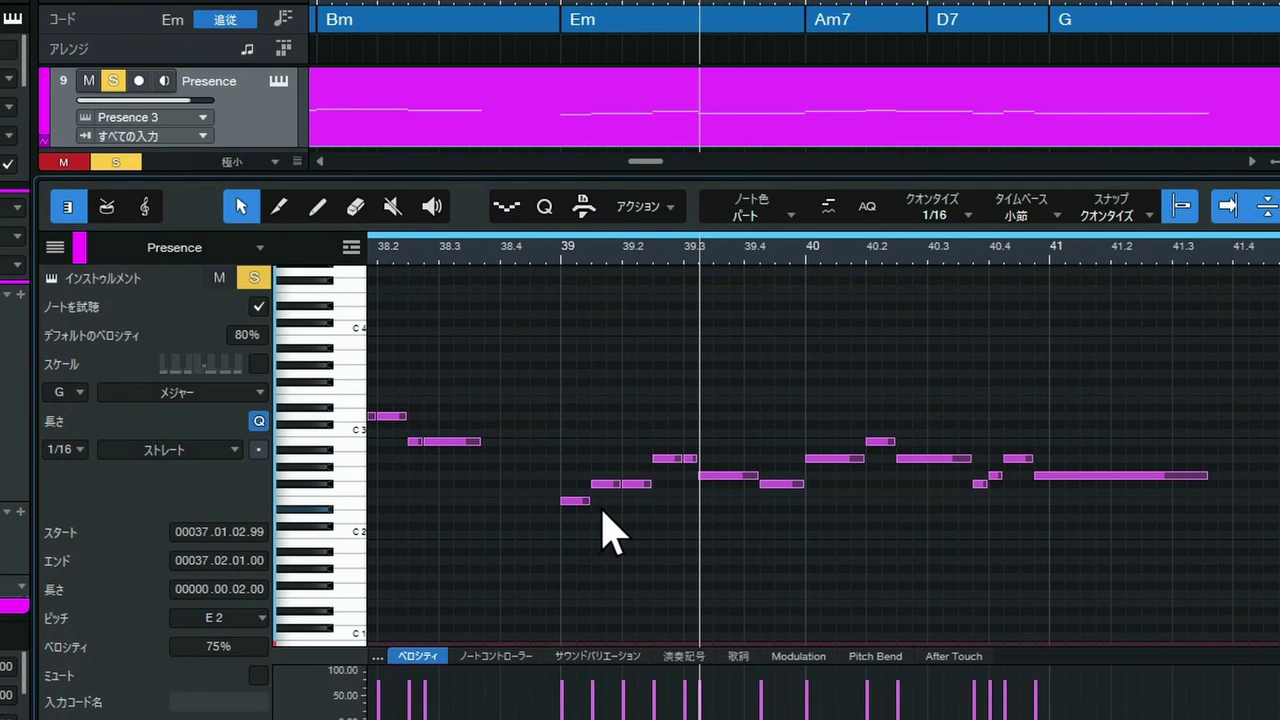
pyautogui.click(606, 484)
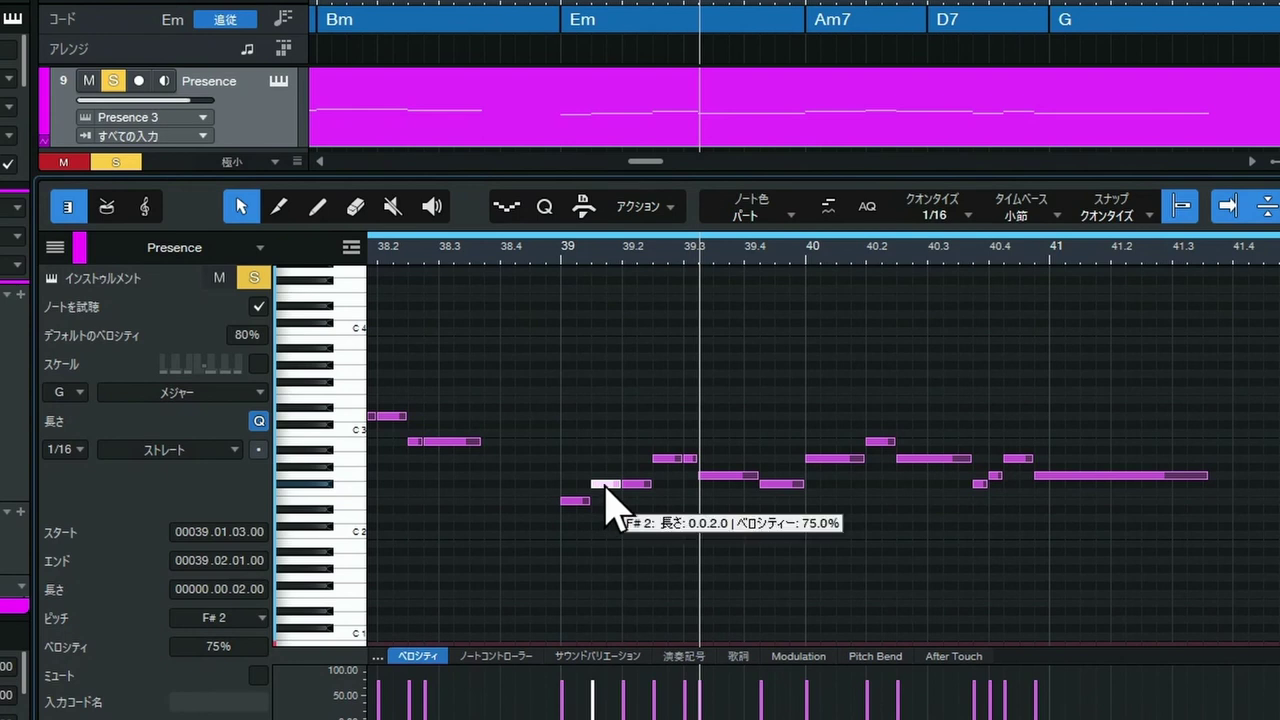
pyautogui.scroll(2, 355, 550)
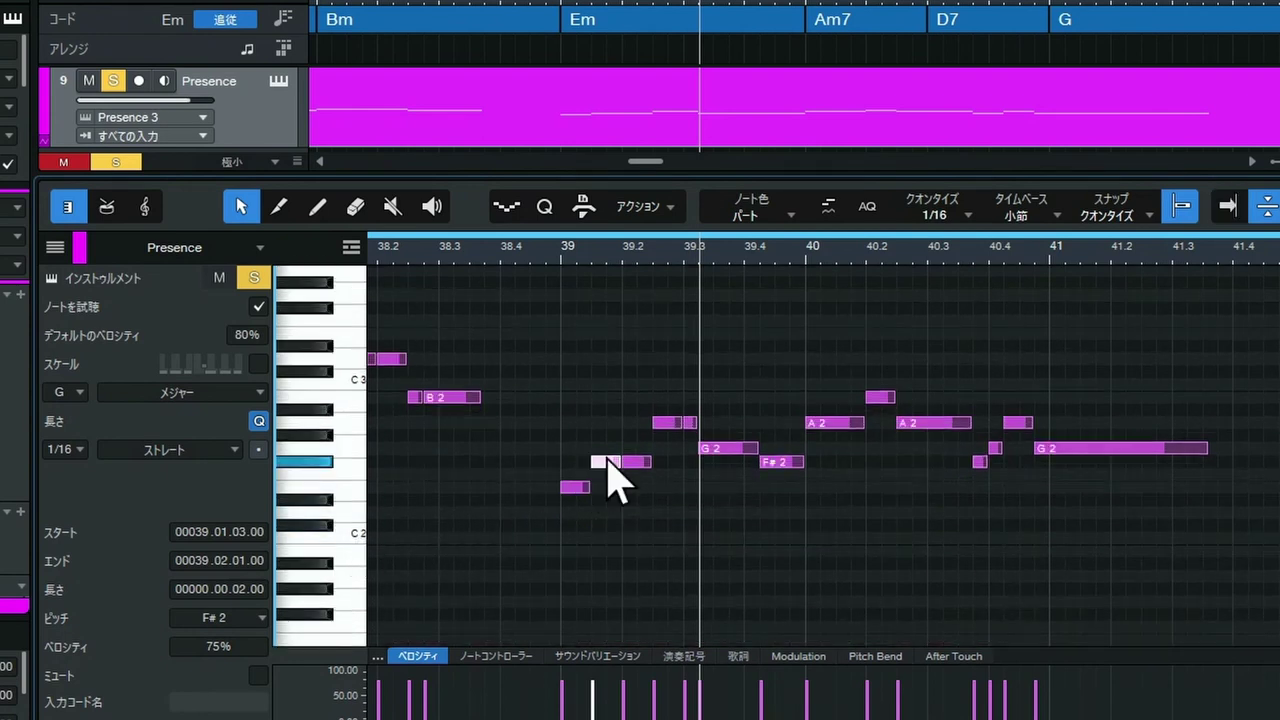
pyautogui.moveTo(607, 456); pyautogui.dragTo(607, 443)
pyautogui.click(545, 250)
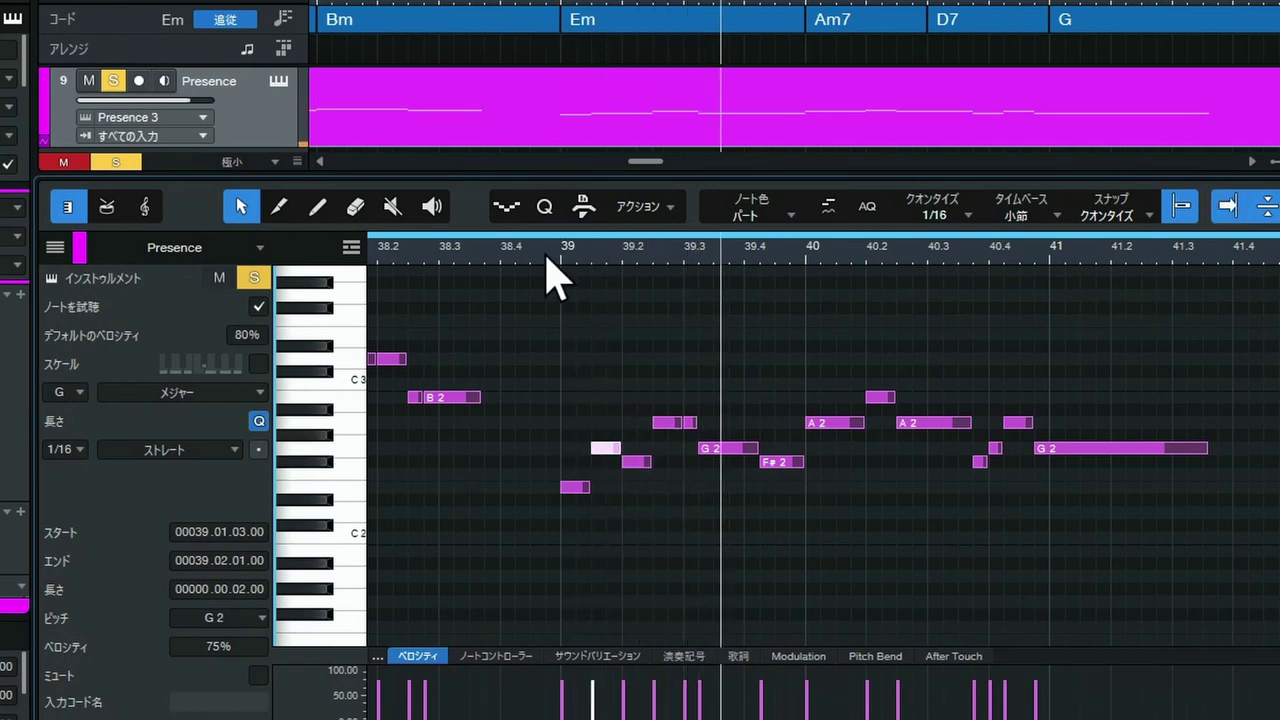
# - Raise the following F#2 note at 39.02.01.00 to G2 as well and play from just before bar 39
pyautogui.click(636, 462)
pyautogui.moveTo(638, 466); pyautogui.dragTo(638, 452)
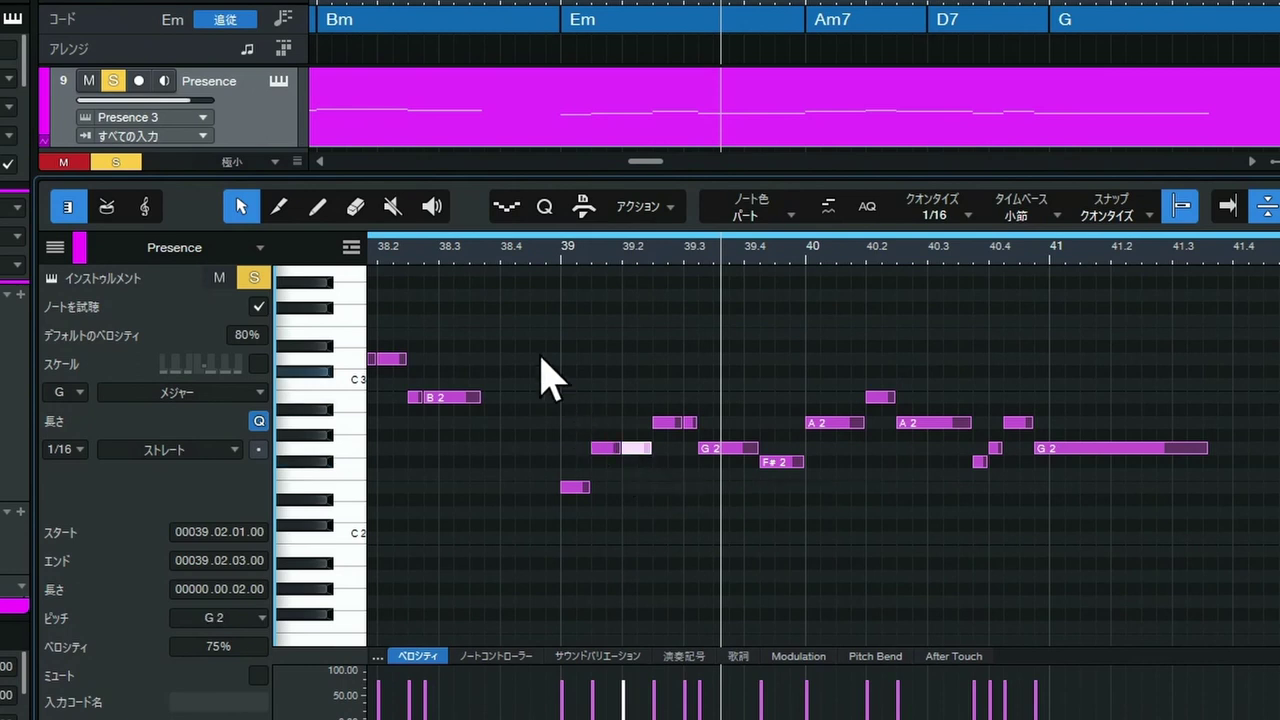
pyautogui.click(532, 258)
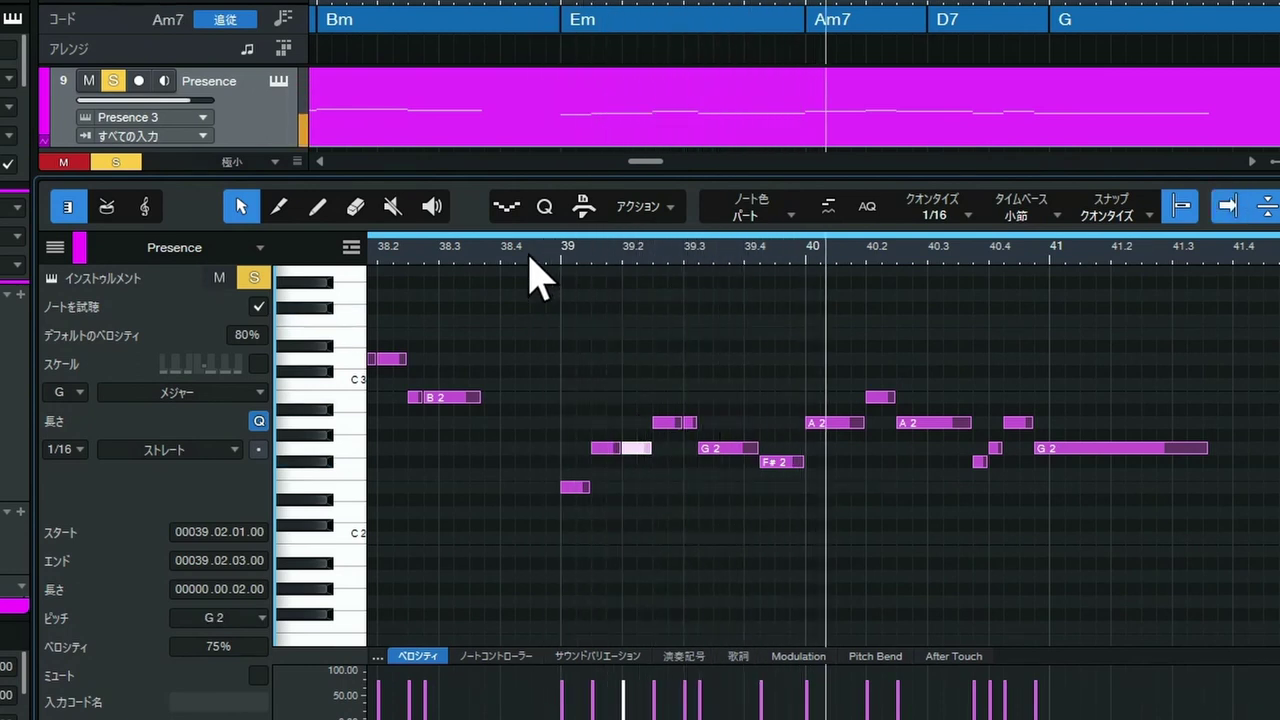
pyautogui.press('space')
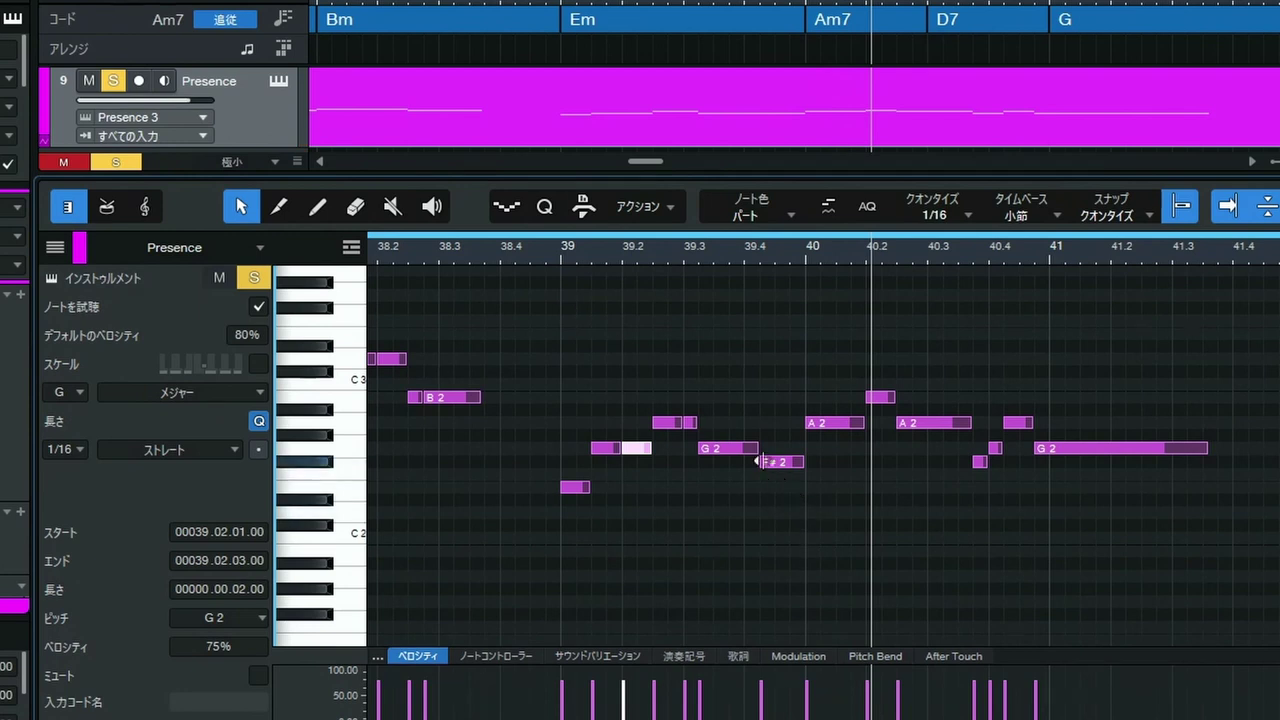
# - Extend the start of bar 39's last F#2 note back to 39.04.01.00, shortening the preceding G2, and play from just before bar 39
pyautogui.moveTo(760, 449); pyautogui.dragTo(746, 462)
pyautogui.click(549, 258)
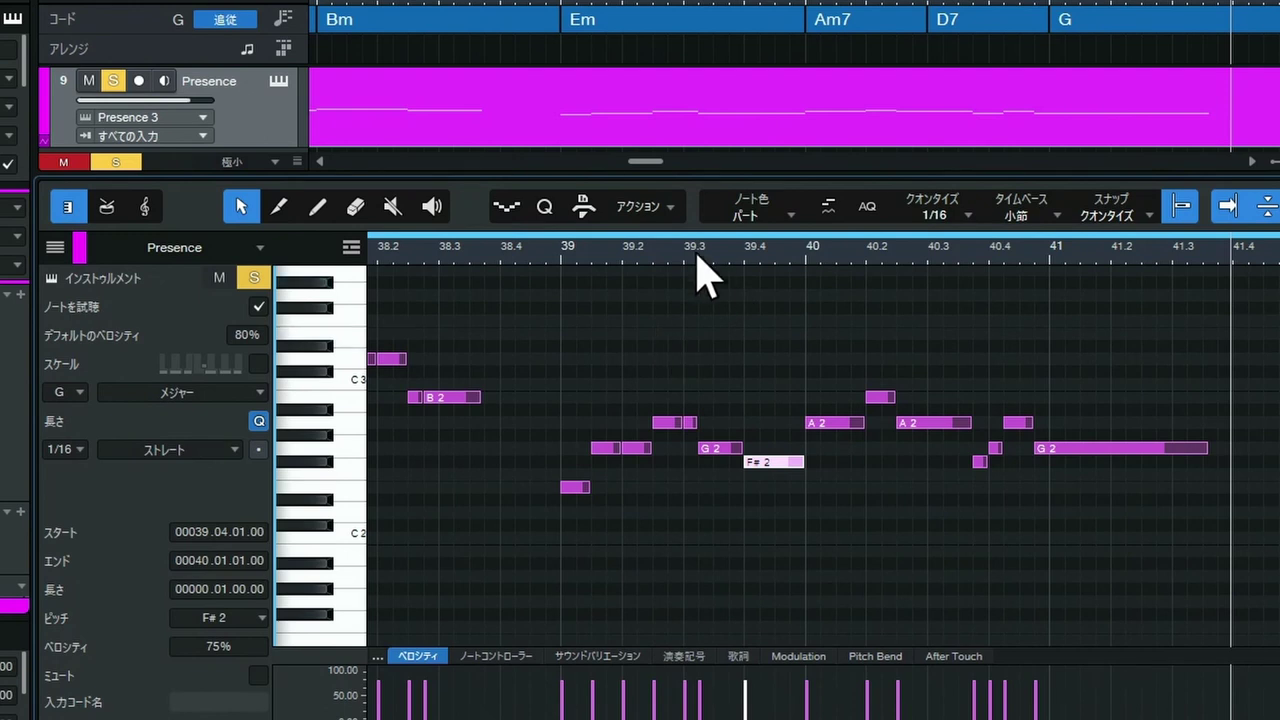
pyautogui.scroll(-3, 693, 245)
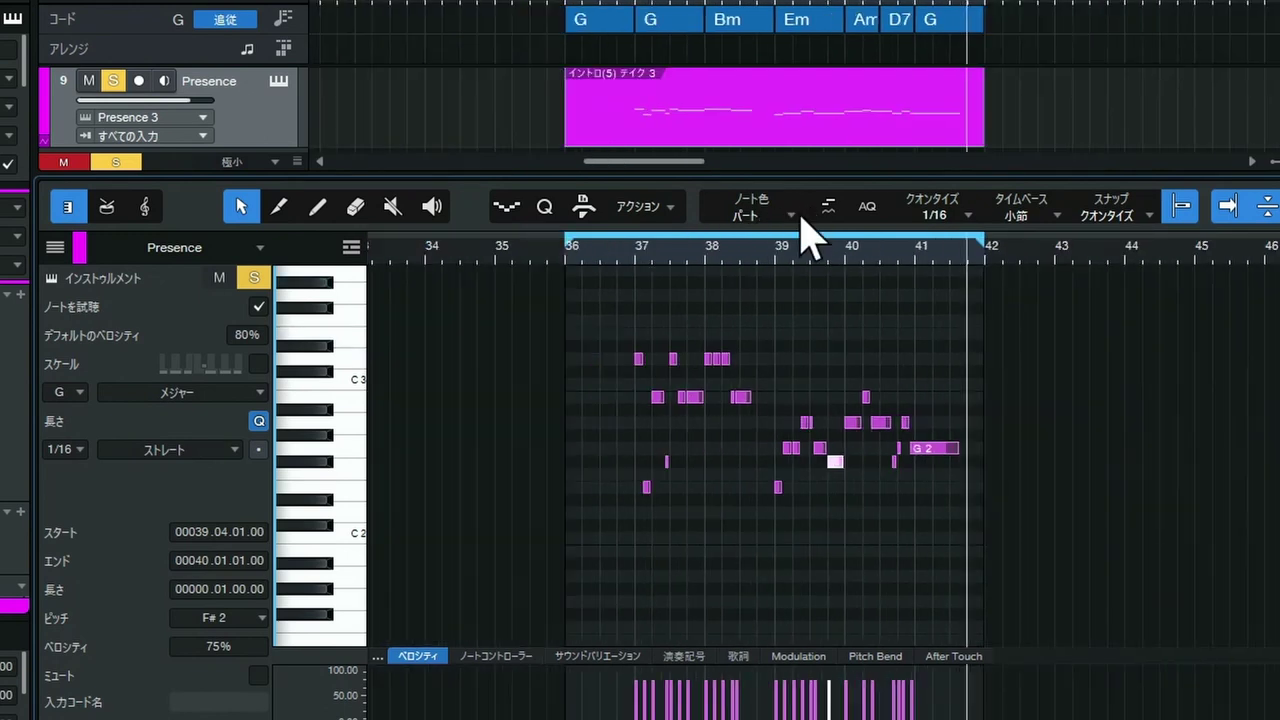
pyautogui.scroll(3, 669, 281)
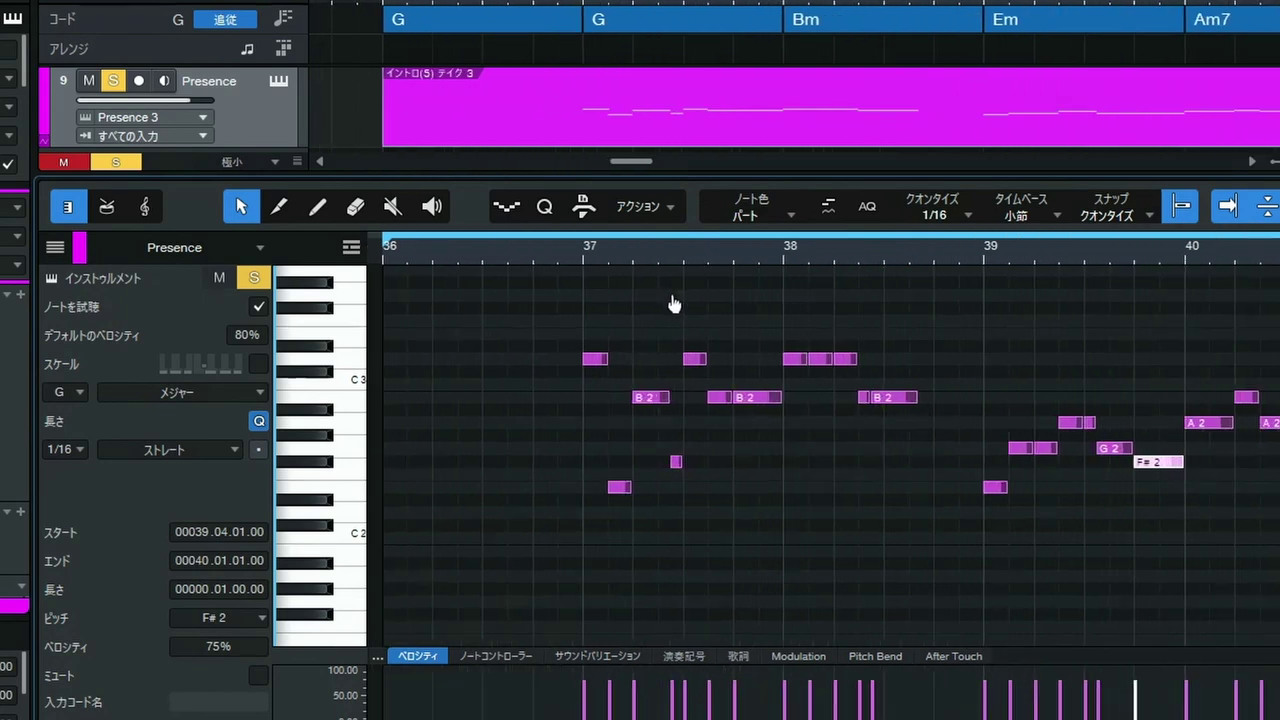
# - Raise the velocity of bar 37's first D3 note to 90% and play from just before bar 37
pyautogui.click(571, 262)
pyautogui.press('space')
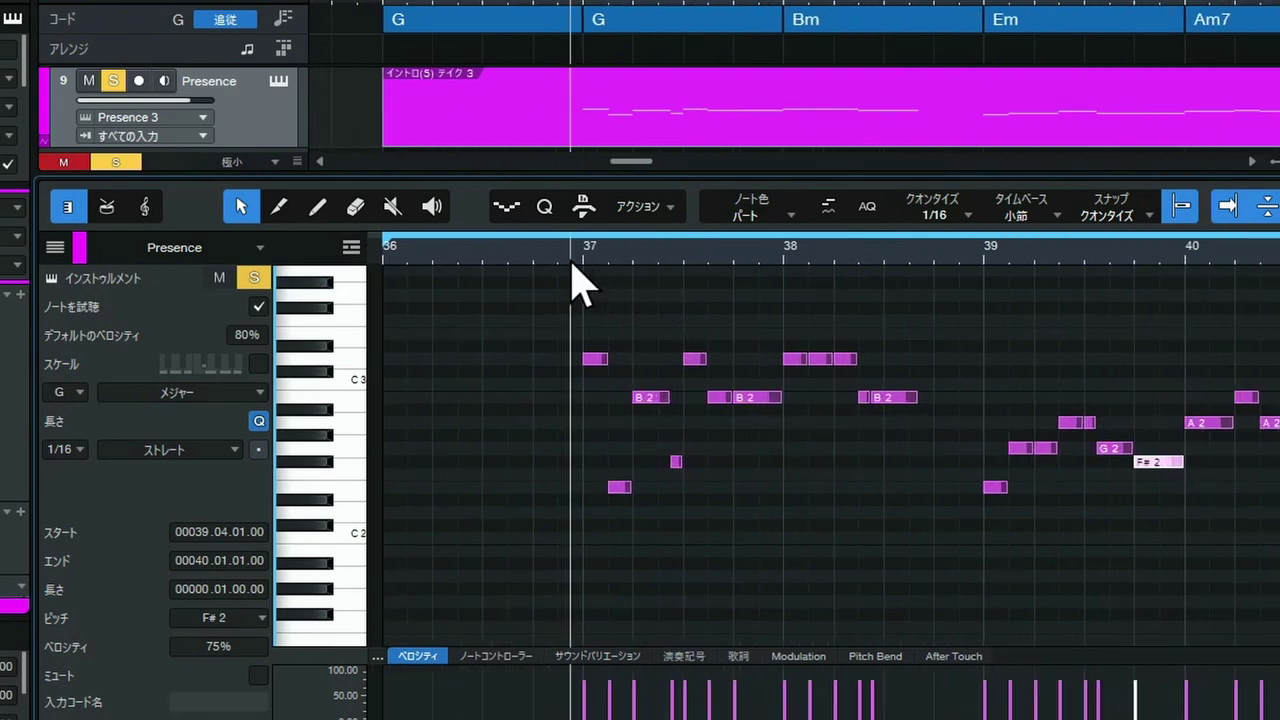
pyautogui.click(590, 698)
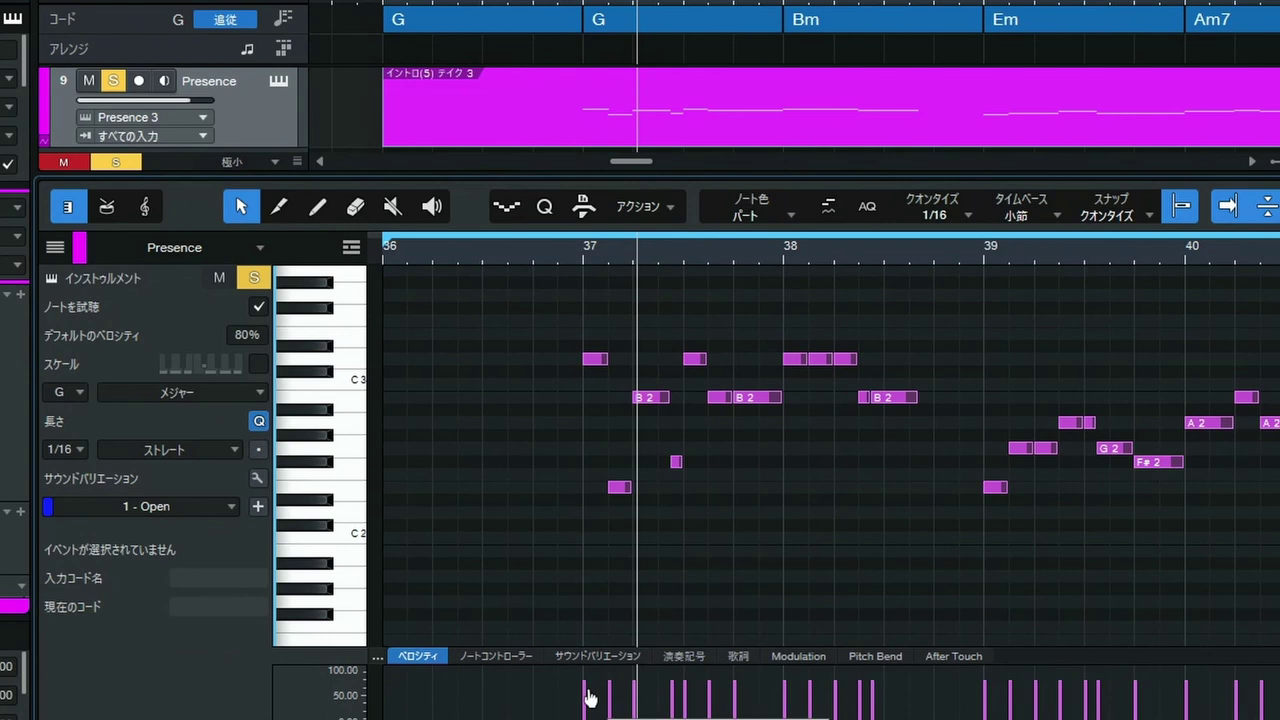
pyautogui.moveTo(590, 698); pyautogui.dragTo(593, 687)
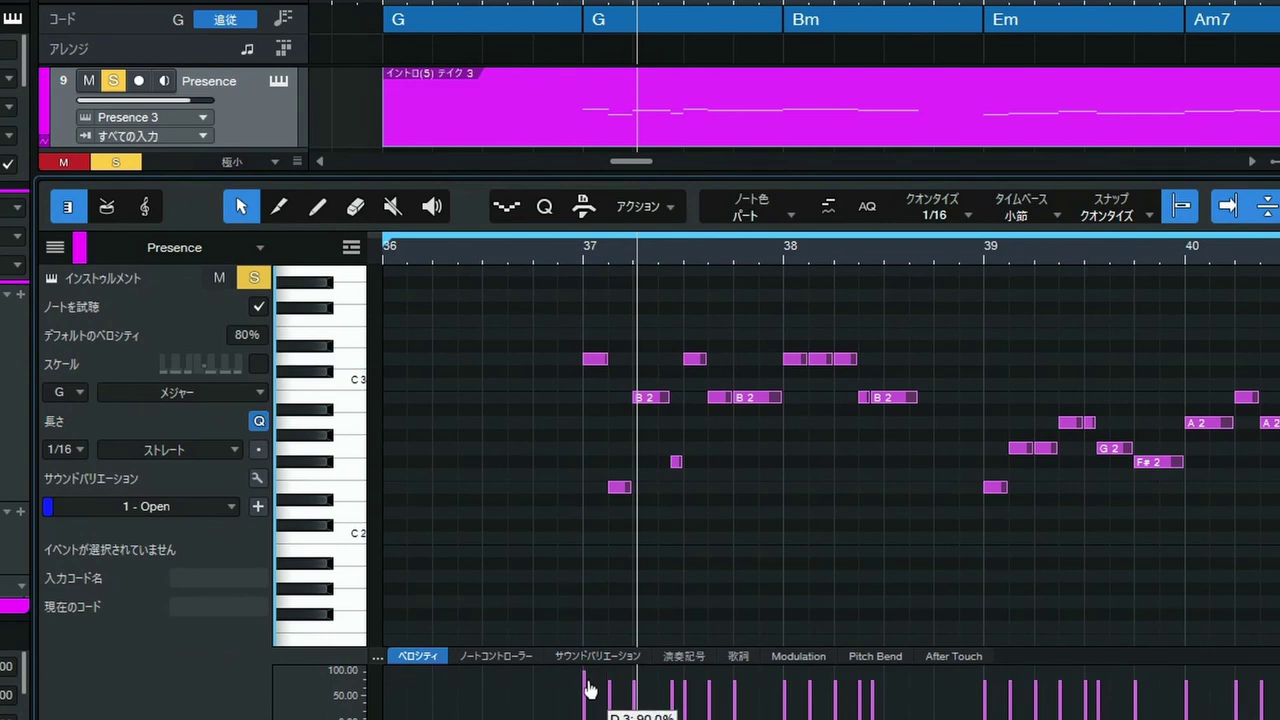
pyautogui.click(570, 252)
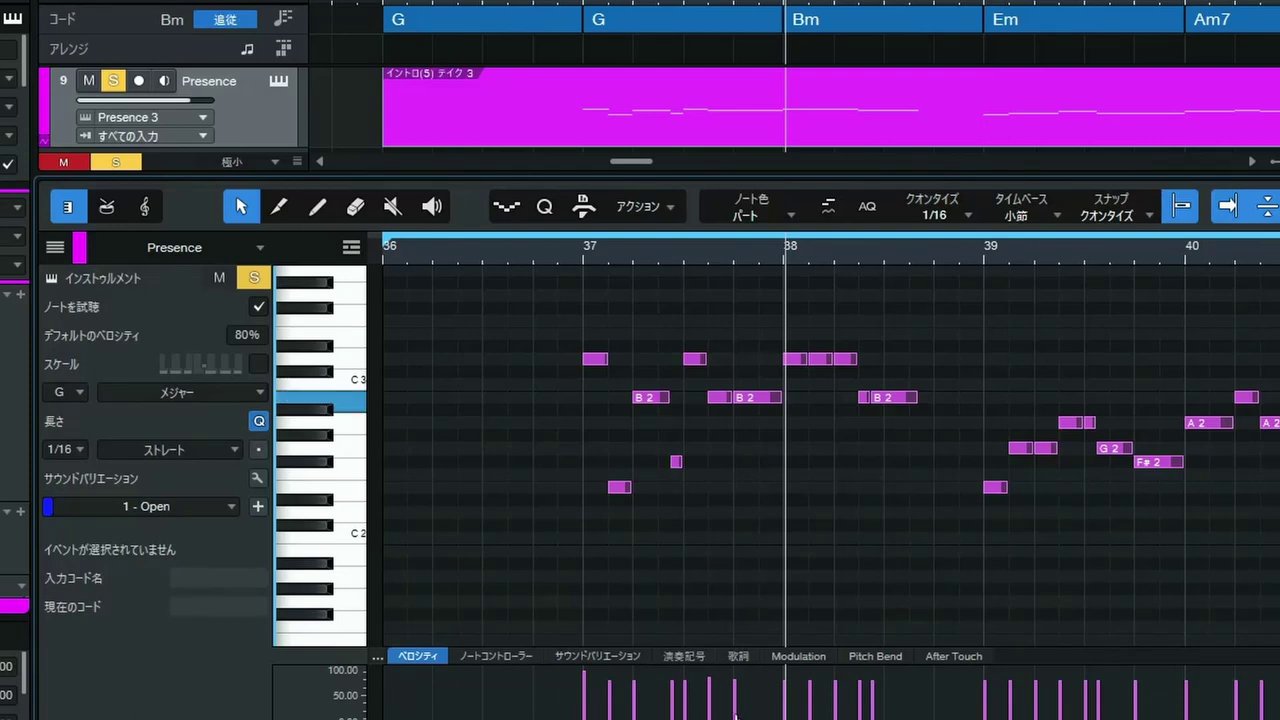
# - Accent bar 38's first D3 and first B2 with slightly higher velocities, and play the part from just before bar 37
pyautogui.click(766, 262)
pyautogui.press('space')
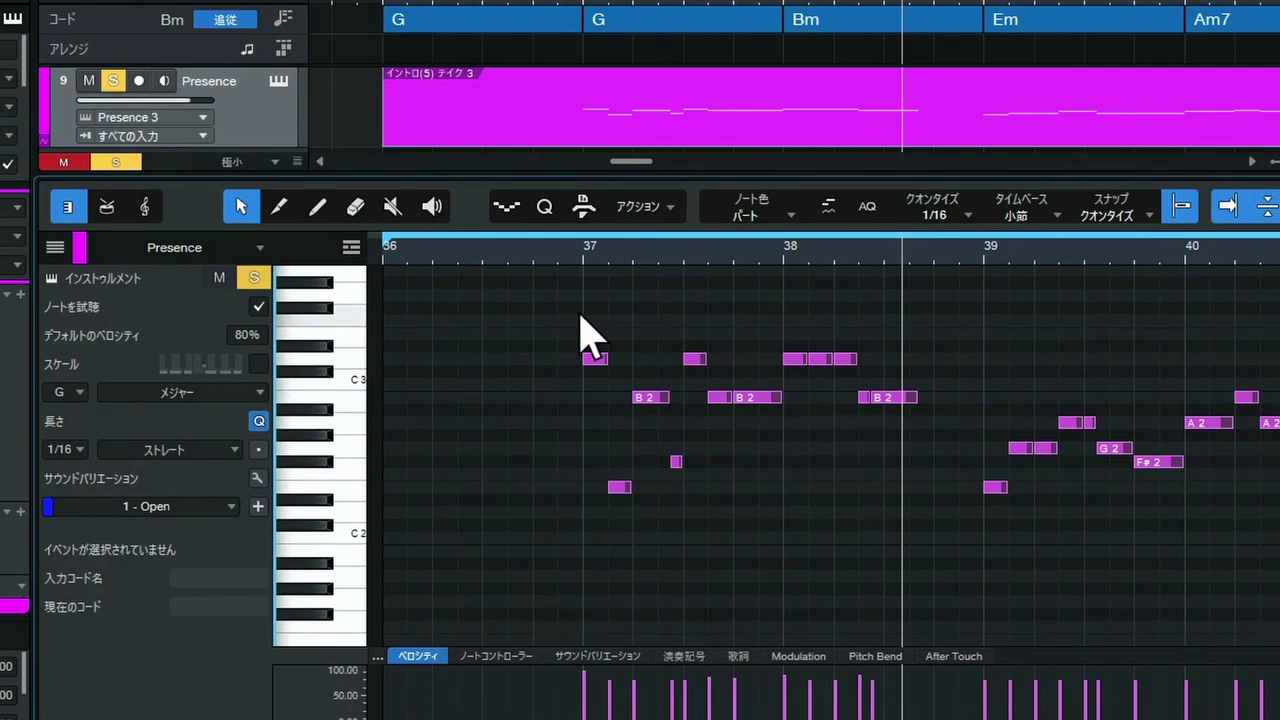
pyautogui.click(556, 258)
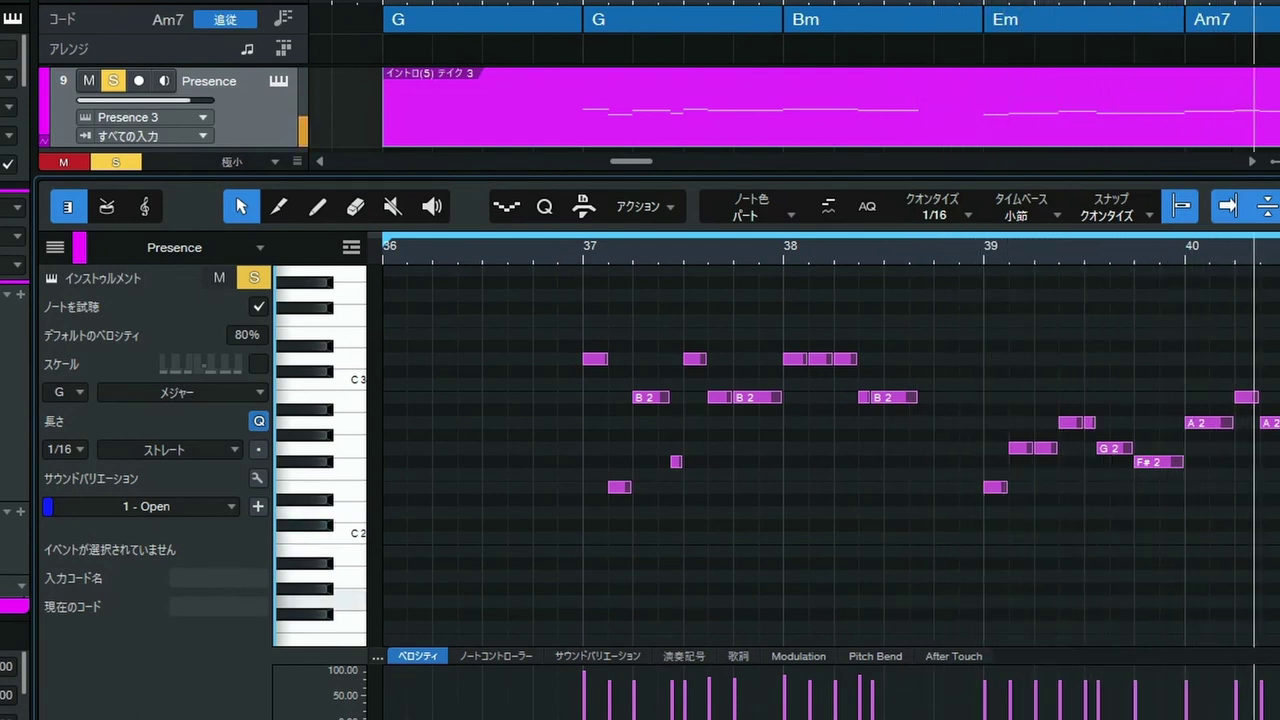
# - Accent the A2 at bar 40's start and the G2 and A2 just before bar 41 with higher velocities, and play from before bar 39
pyautogui.scroll(-2, 766, 283)
pyautogui.scroll(3, 766, 283)
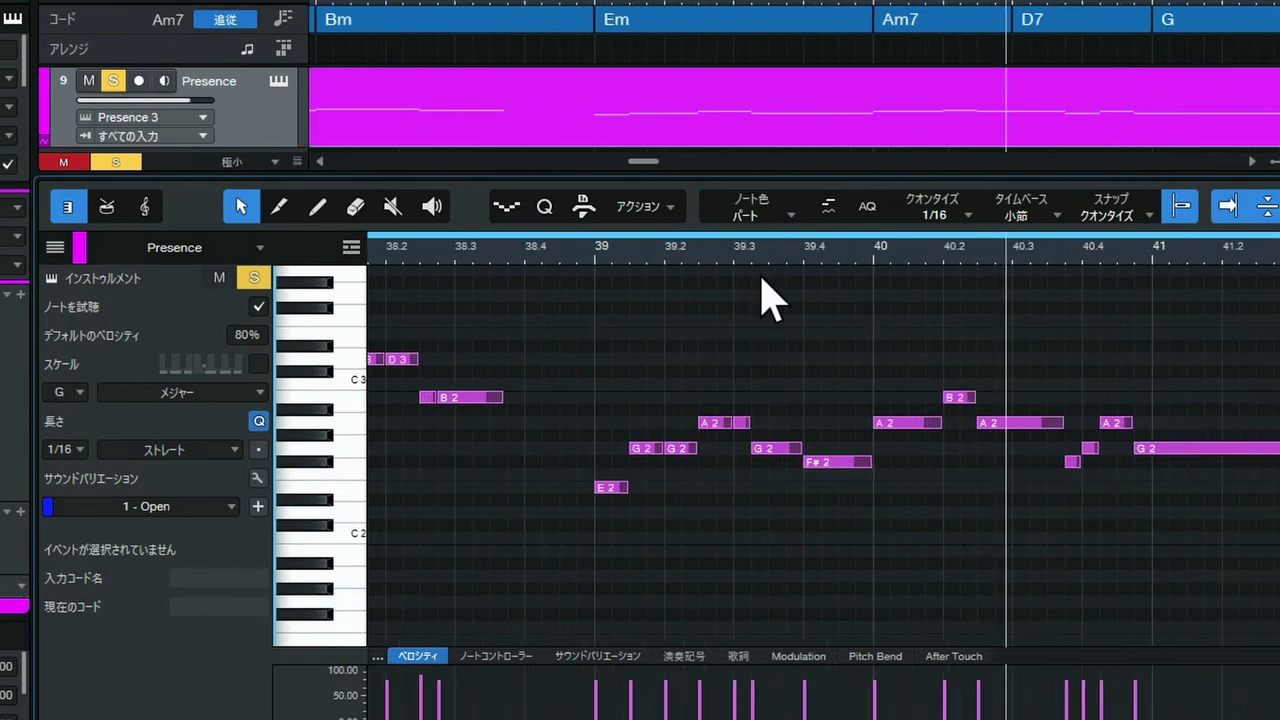
pyautogui.click(577, 252)
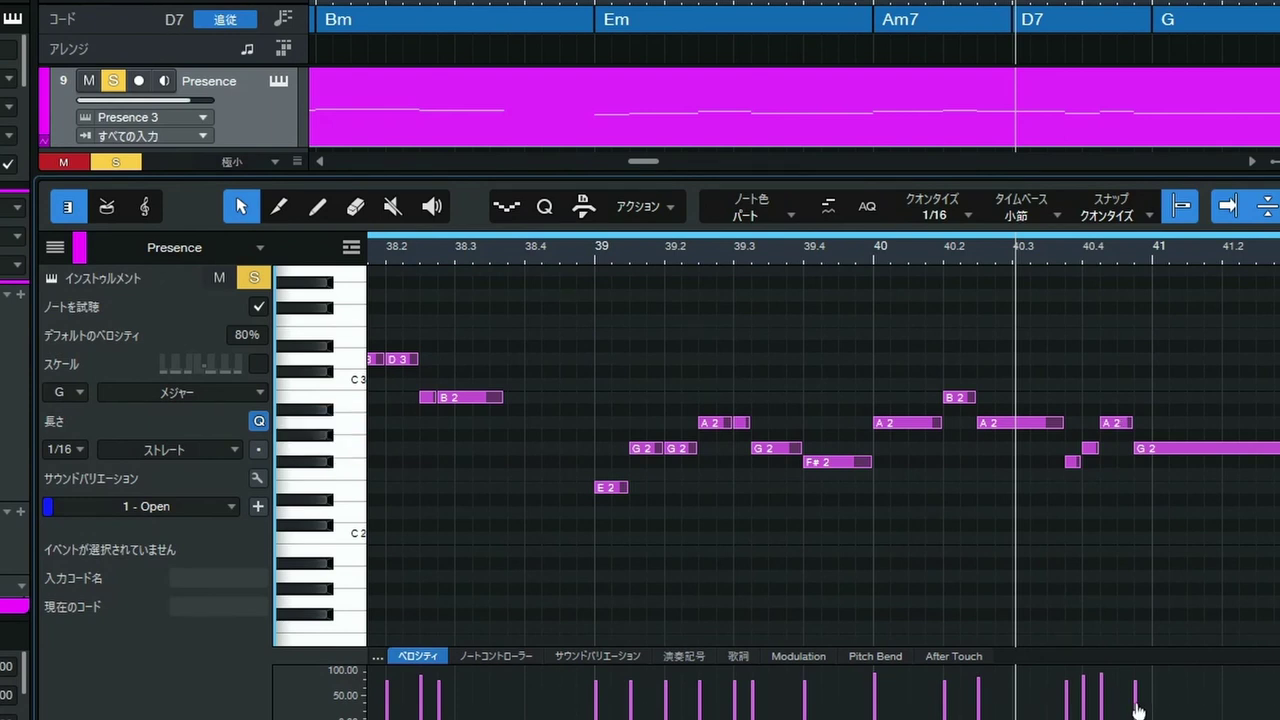
pyautogui.click(551, 252)
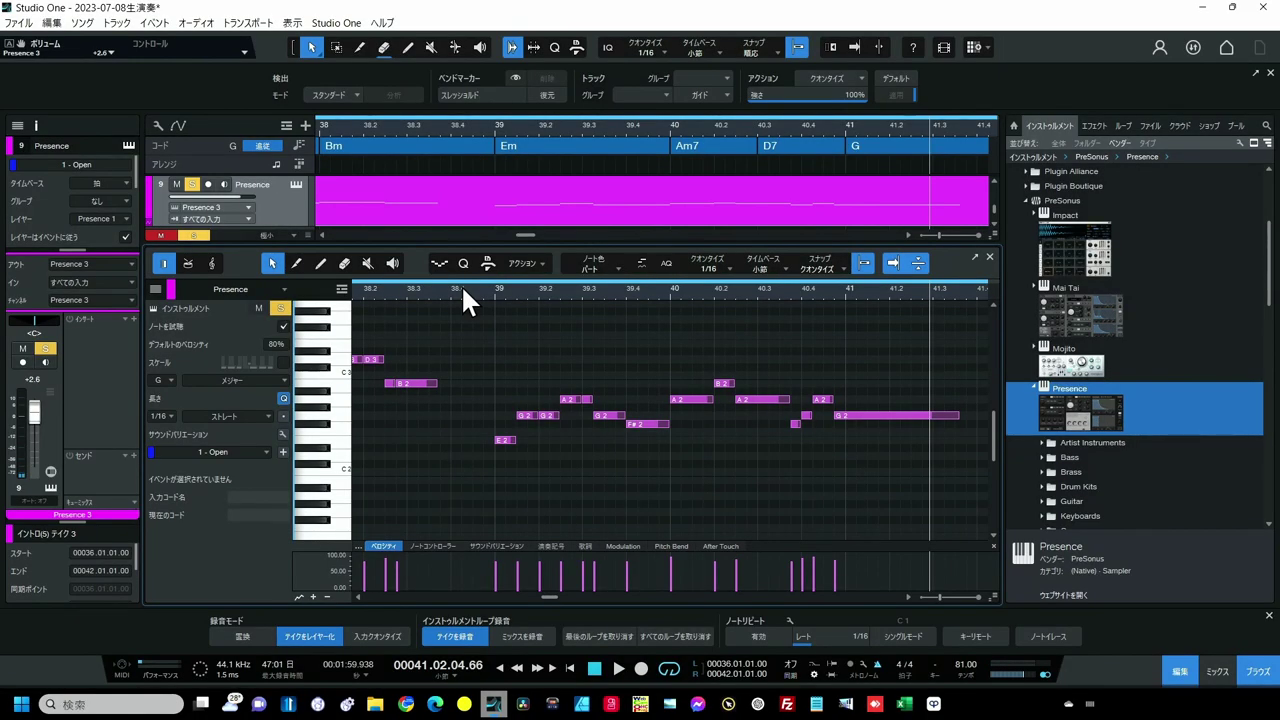
# - Close the note editor, show the mixer and raise the Presence 3 channel's volume to +4.6
pyautogui.click(988, 258)
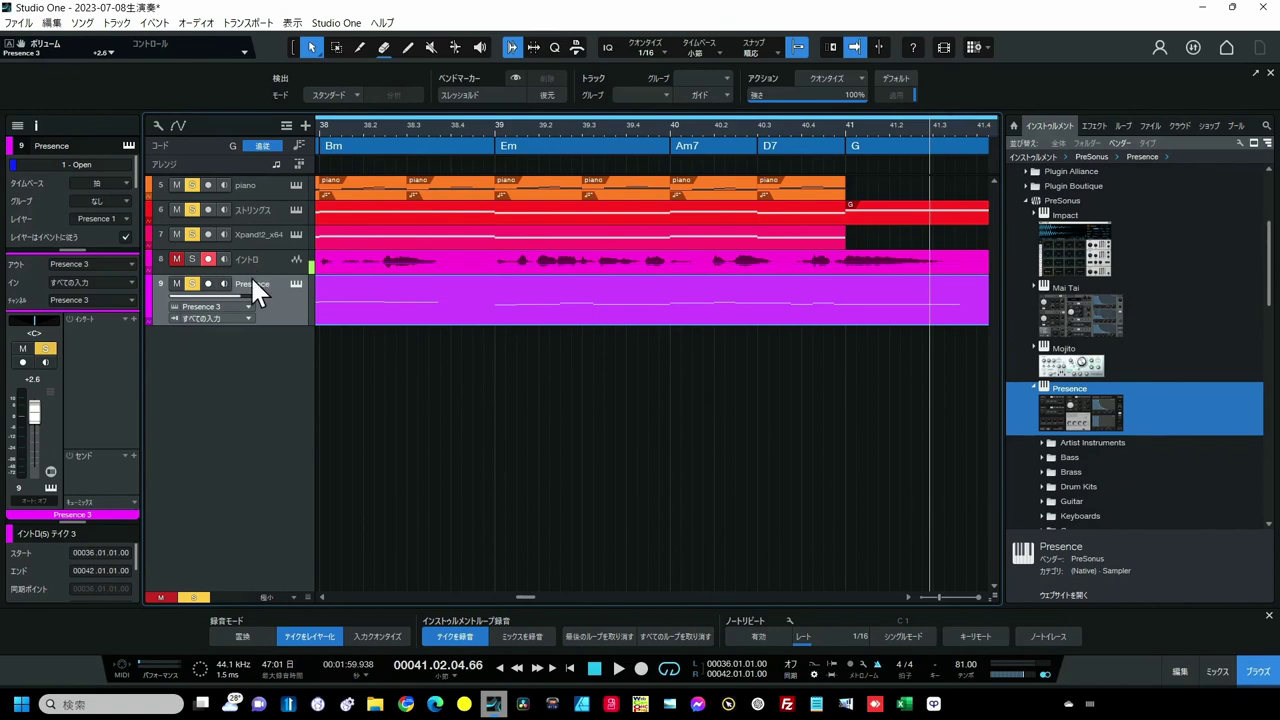
pyautogui.moveTo(381, 130); pyautogui.dragTo(524, 110)
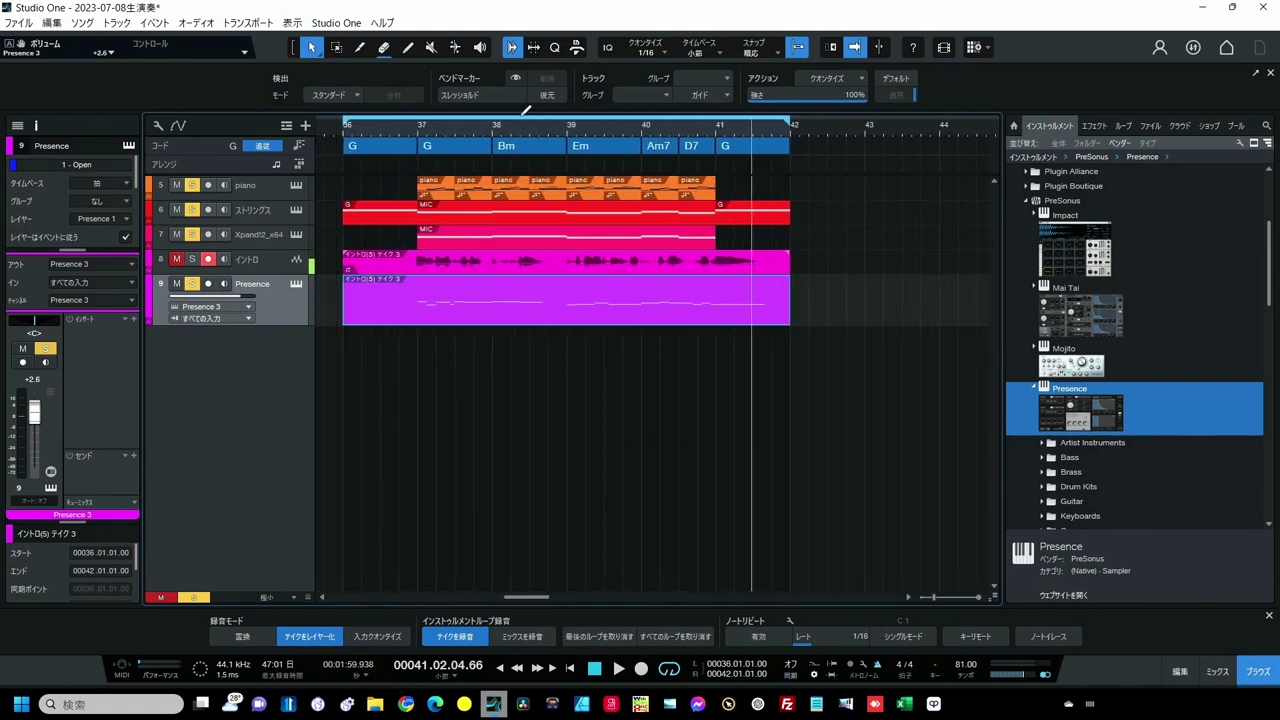
pyautogui.press('F3')
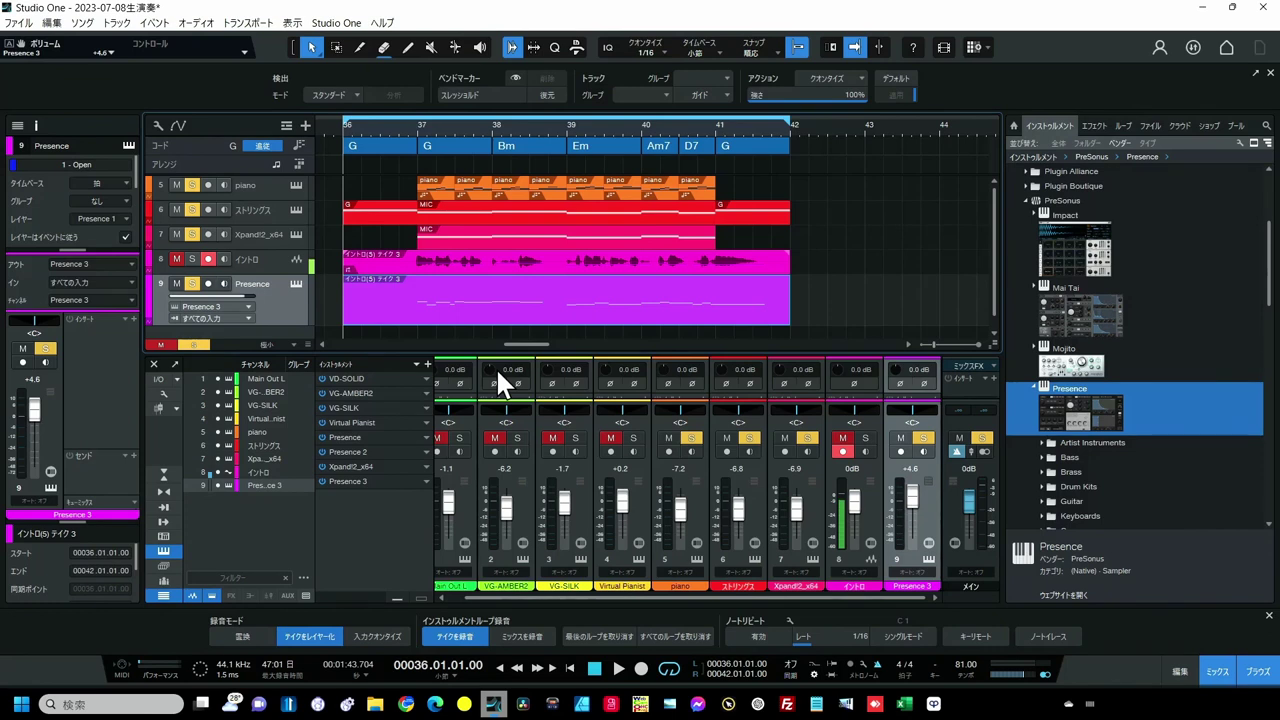
# - Delete the ストリングス track's guide clips at bars 41 and 36, and play the whole intro from bar 36
pyautogui.click(749, 214)
pyautogui.press('Delete')
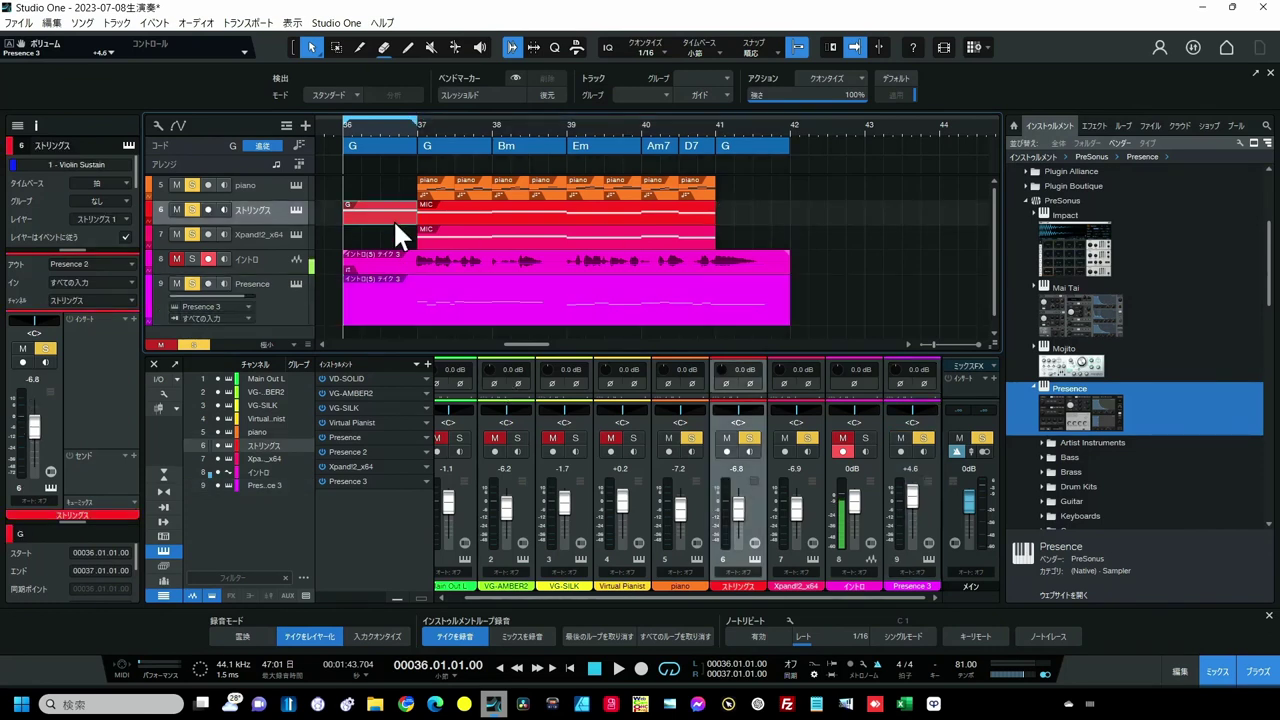
pyautogui.press('Delete')
pyautogui.click(383, 128)
pyautogui.press('space')
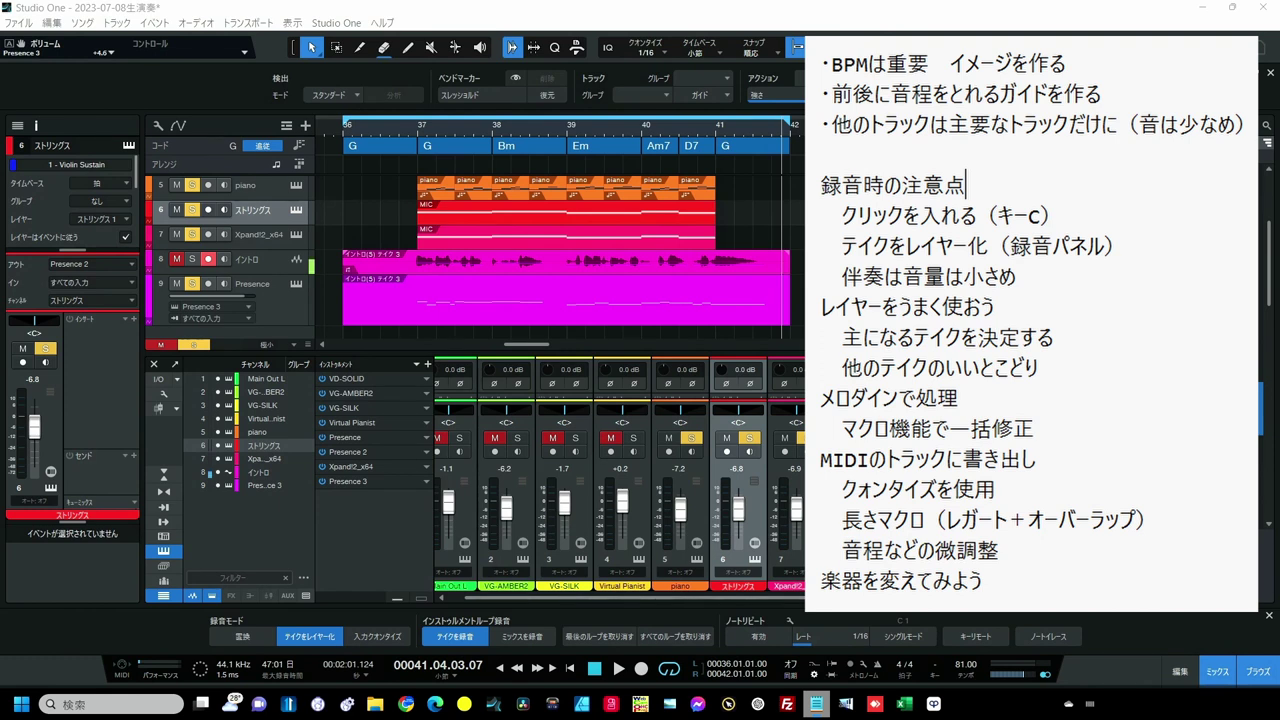
# - Review the recording panel and the Presence notes' length dialog with レガート + オーバーラップ修正 selected, and close the dialog
pyautogui.click(818, 688)
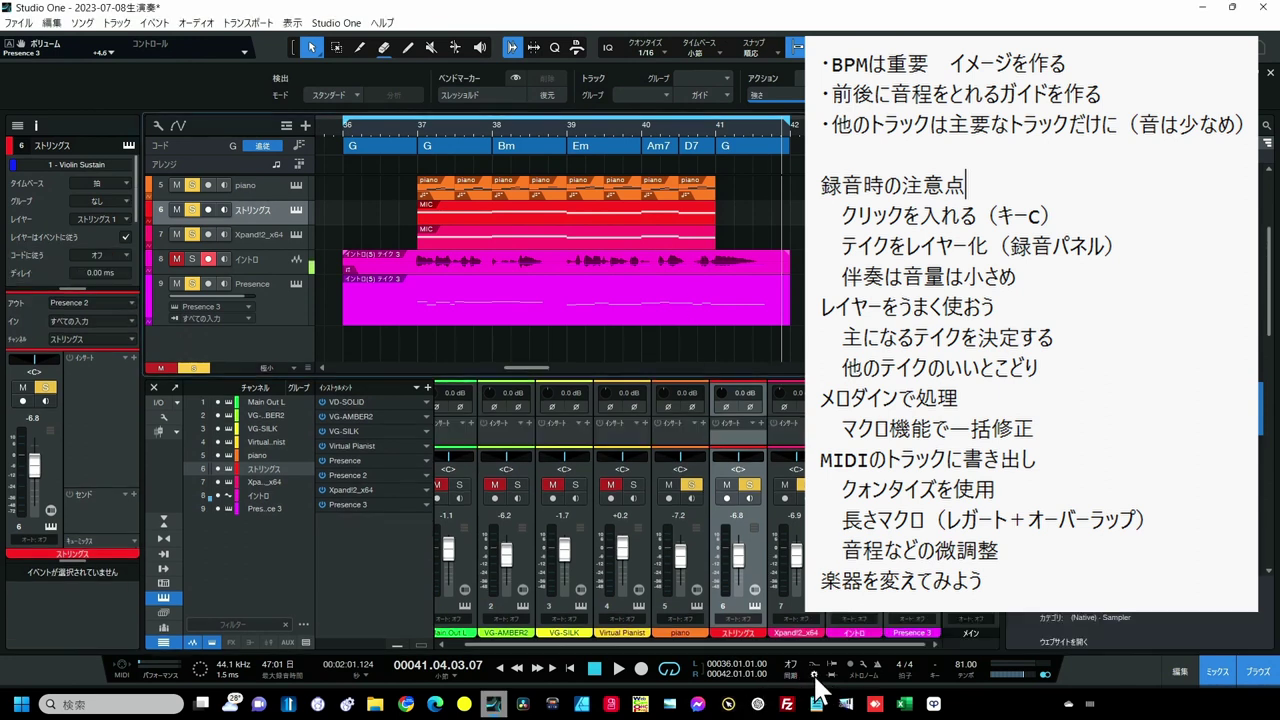
pyautogui.click(815, 675)
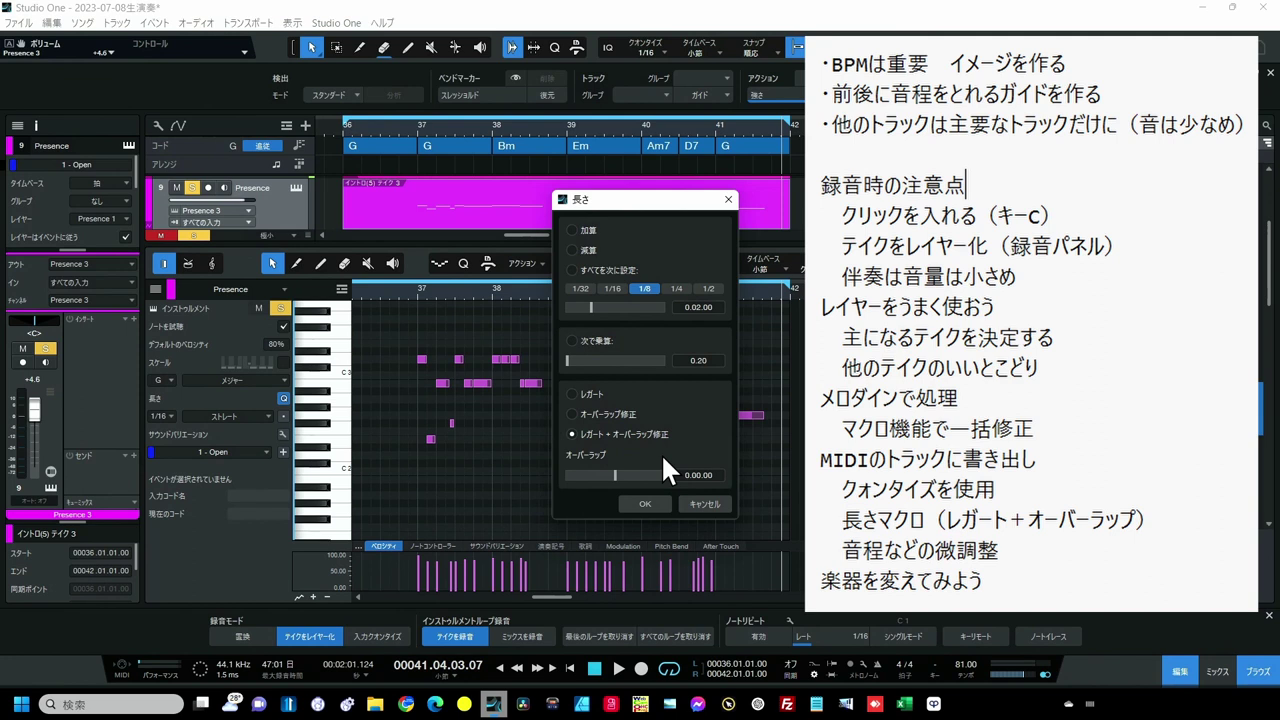
pyautogui.press('Return')
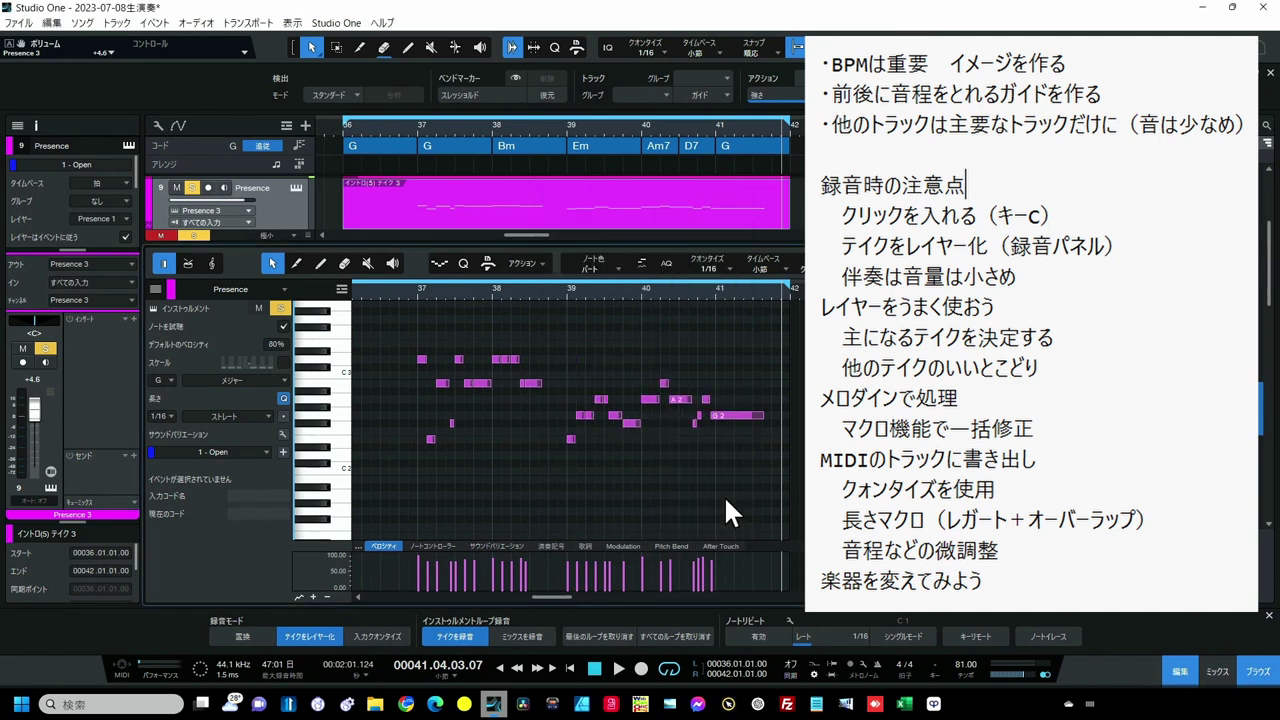